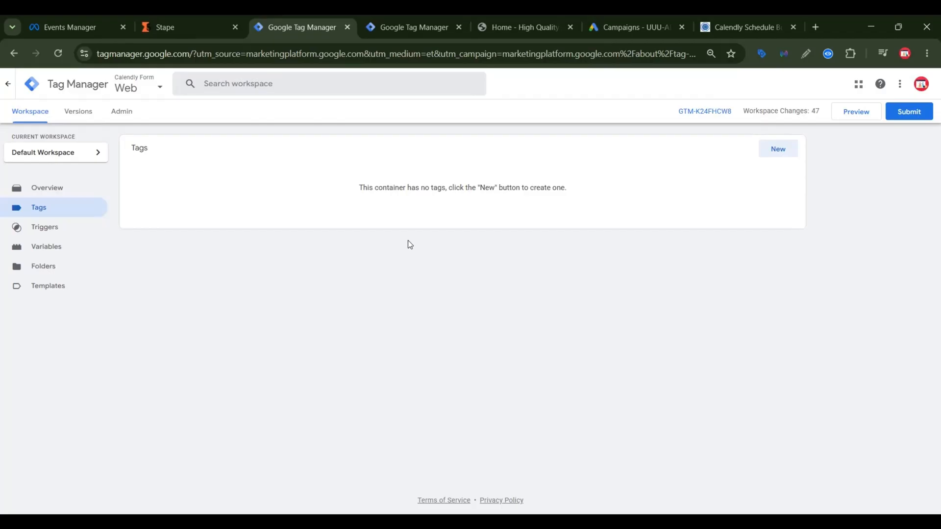
# Step: Start a new tag and set its type to Custom HTML
pyautogui.click(782, 153)
pyautogui.click(754, 187)
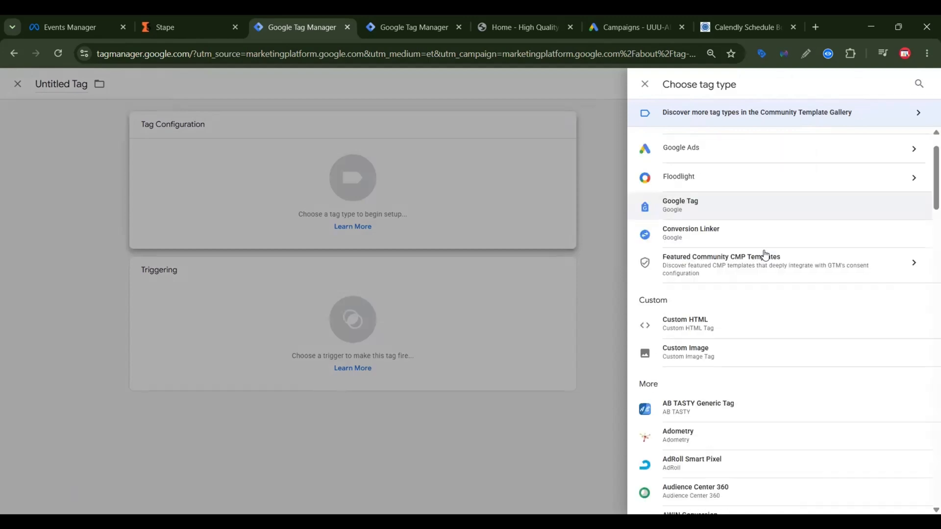
pyautogui.scroll(-1, 706, 270)
pyautogui.click(710, 260)
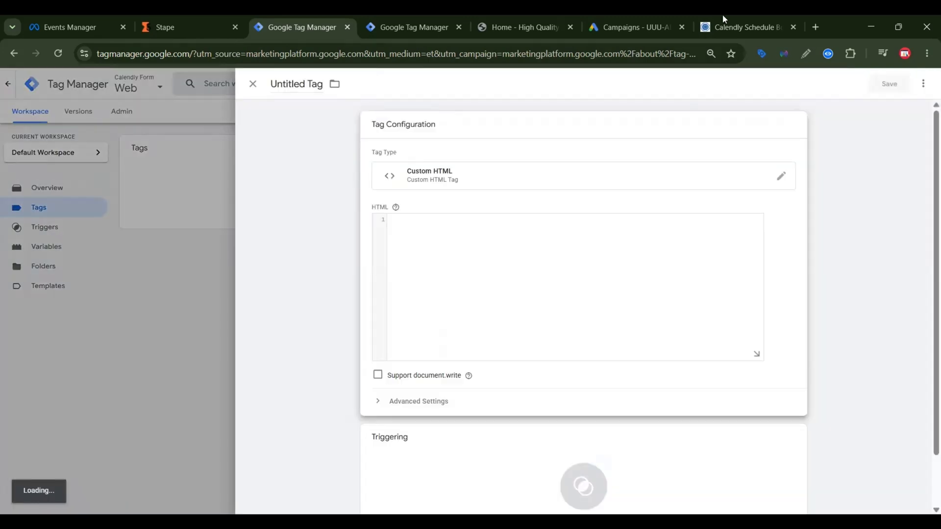
# Step: Copy the Calendly Event Listener Code from the Notion page and paste it into the tag's HTML in Google Tag Manager
pyautogui.click(725, 27)
pyautogui.click(657, 314)
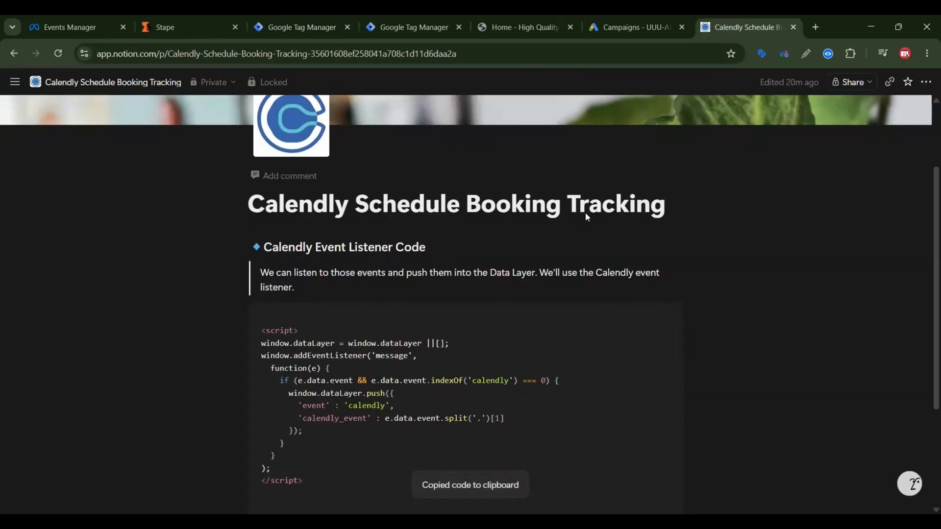
pyautogui.click(329, 16)
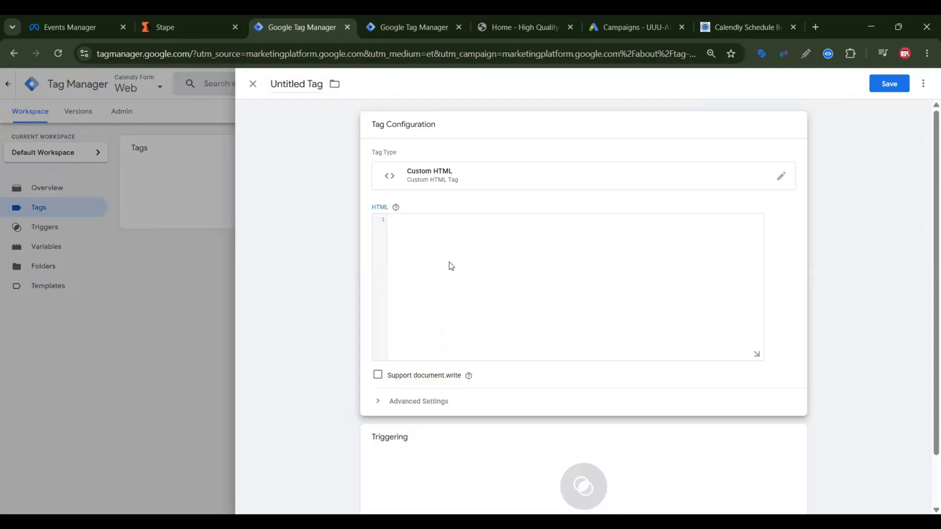
pyautogui.click(449, 266)
pyautogui.hotkey('ctrl', 'v')
# Step: Set the tag to fire on All Pages and save it as "Custom HTML - Calendly Tracking"
pyautogui.scroll(-3, 686, 392)
pyautogui.click(705, 427)
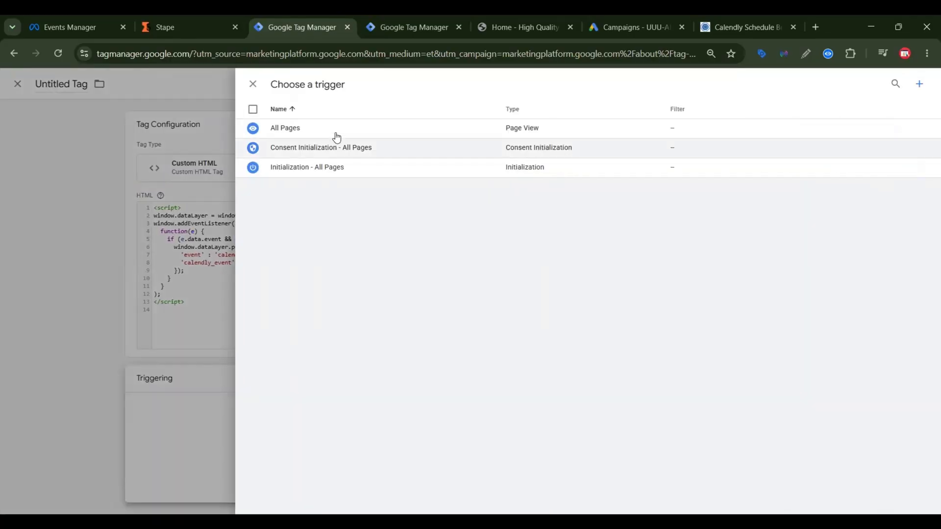
pyautogui.click(338, 129)
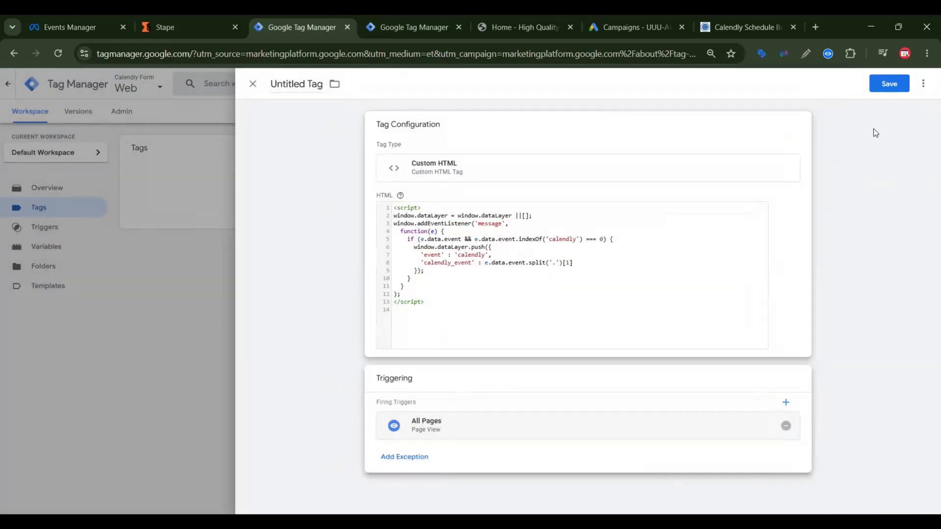
pyautogui.click(891, 84)
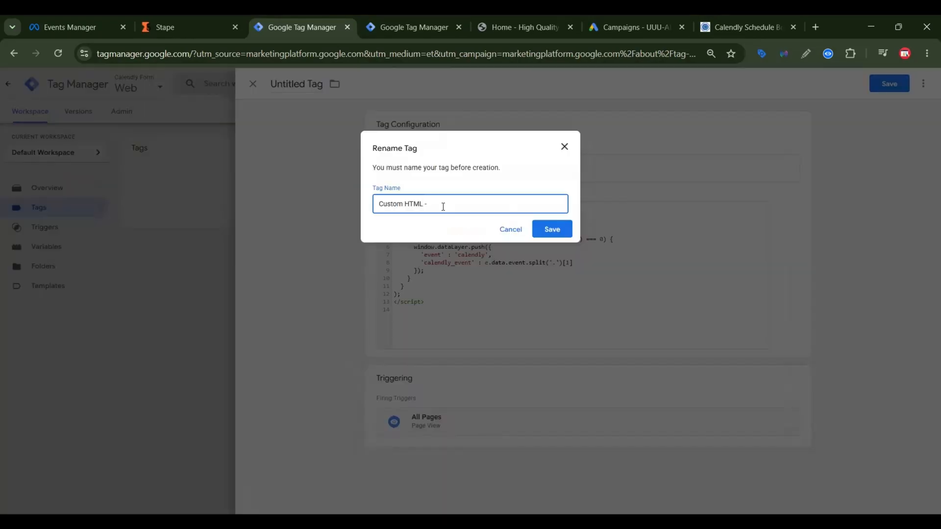
pyautogui.write('- Calendly Tracking')
pyautogui.click(555, 233)
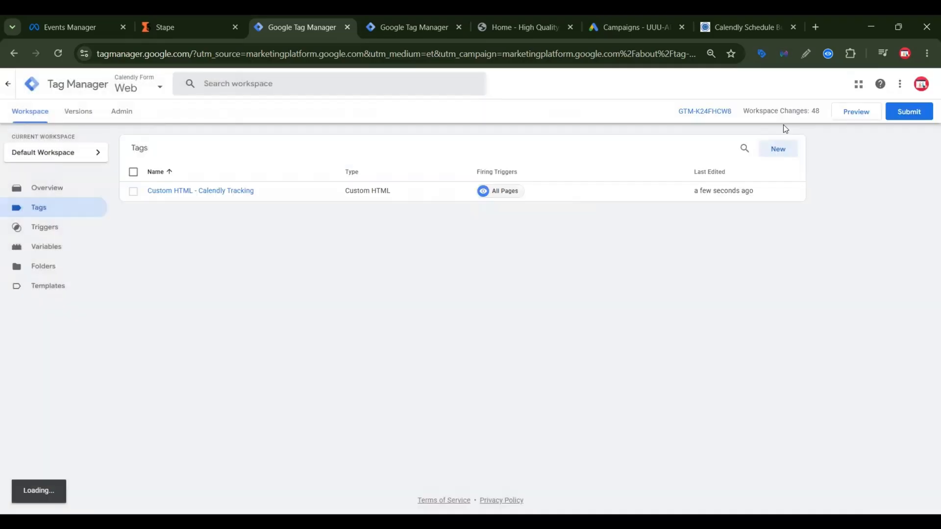
# Step: Preview the container and connect Tag Assistant to the page smartlearner.online/calendly-form/
pyautogui.click(862, 112)
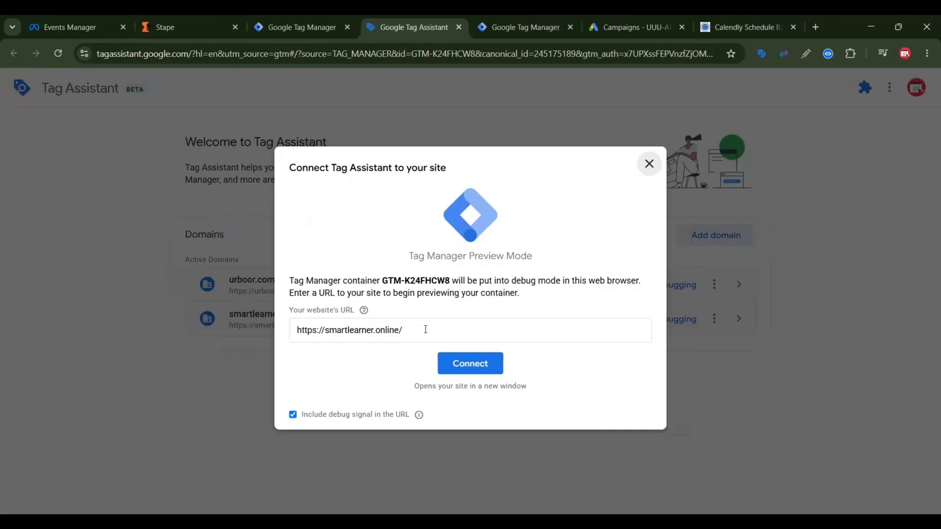
pyautogui.tripleClick(426, 328)
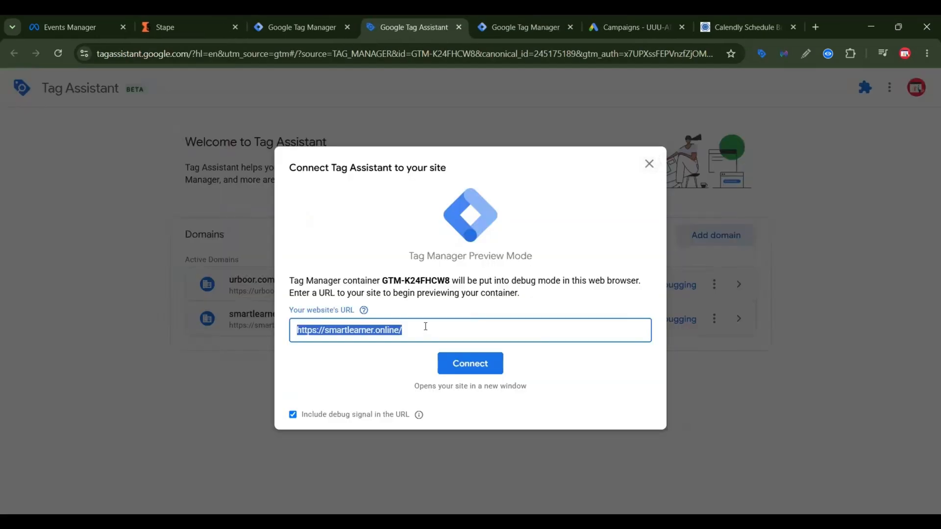
pyautogui.write('https://smartlearner.online/calendly-form/')
pyautogui.click(462, 365)
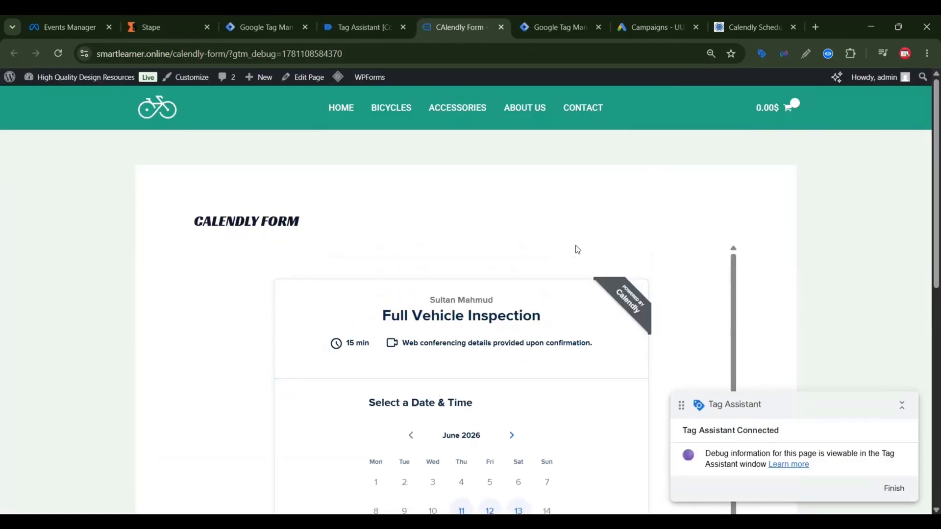
# Step: Choose Thursday, June 18, 2026 at 1:30am for the Full Vehicle Inspection in the embedded Calendly form
pyautogui.scroll(-4, 575, 280)
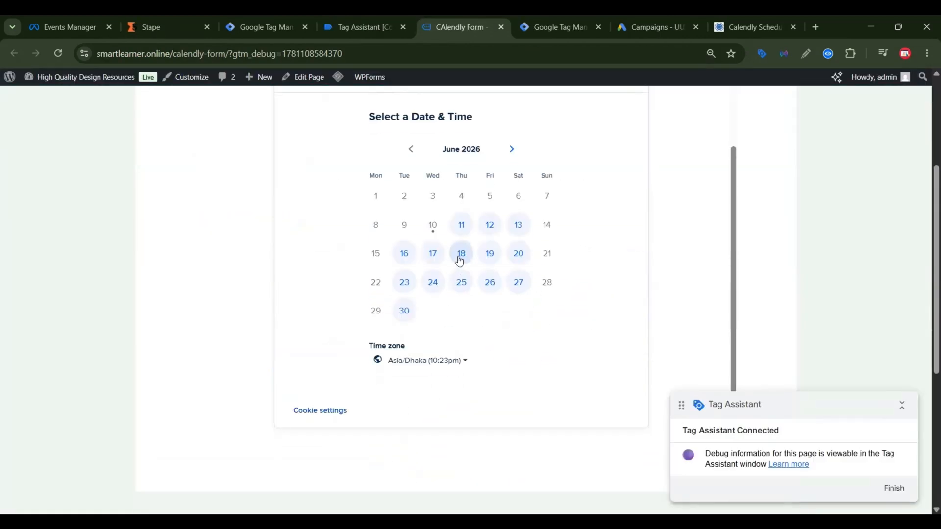
pyautogui.click(459, 255)
pyautogui.click(564, 323)
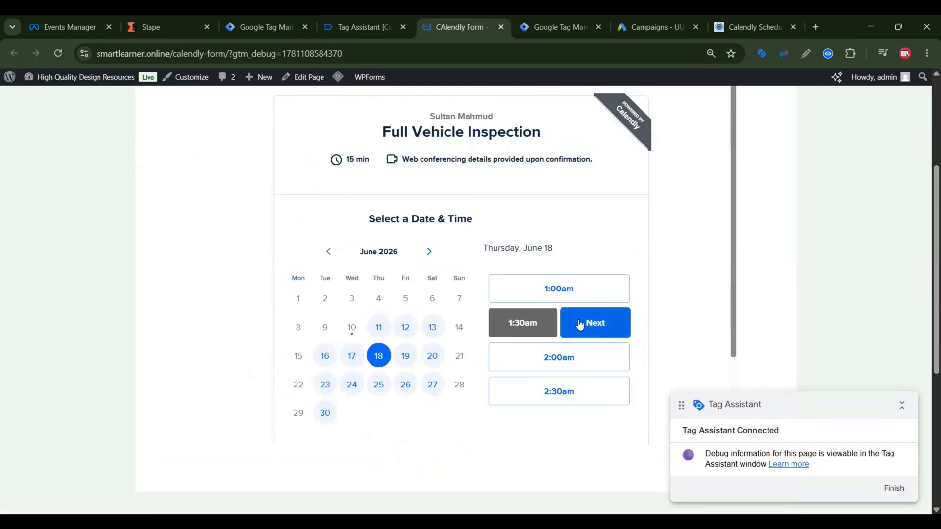
pyautogui.click(580, 324)
# Step: Fill in the invitee's name and e-mail from the autofill suggestion, enter "test" as the meeting note and schedule the booking
pyautogui.click(433, 264)
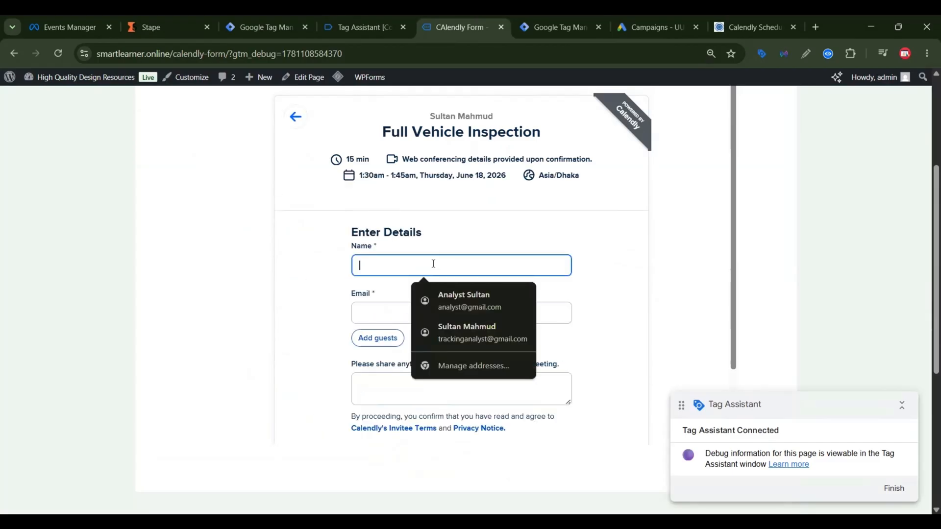
pyautogui.click(499, 302)
pyautogui.click(405, 384)
pyautogui.write('t')
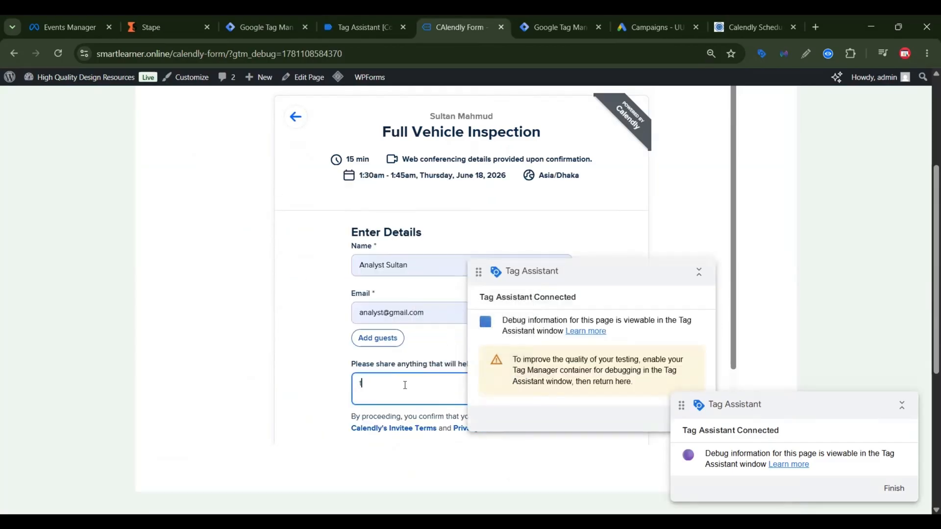
pyautogui.write('est')
pyautogui.scroll(-2, 405, 384)
pyautogui.click(393, 380)
# Step: Switch to Tag Assistant, dismiss the connection notice and expand the API call of calendly event 15
pyautogui.click(364, 27)
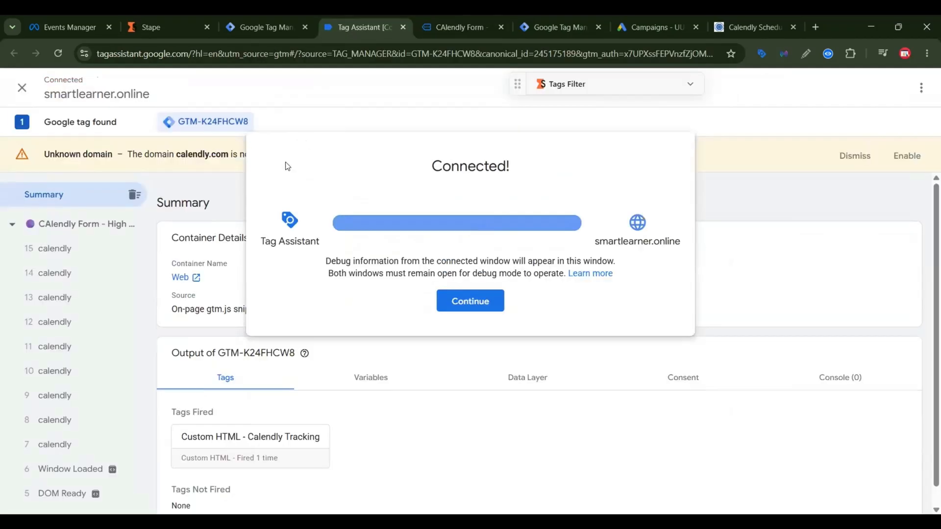
pyautogui.click(488, 301)
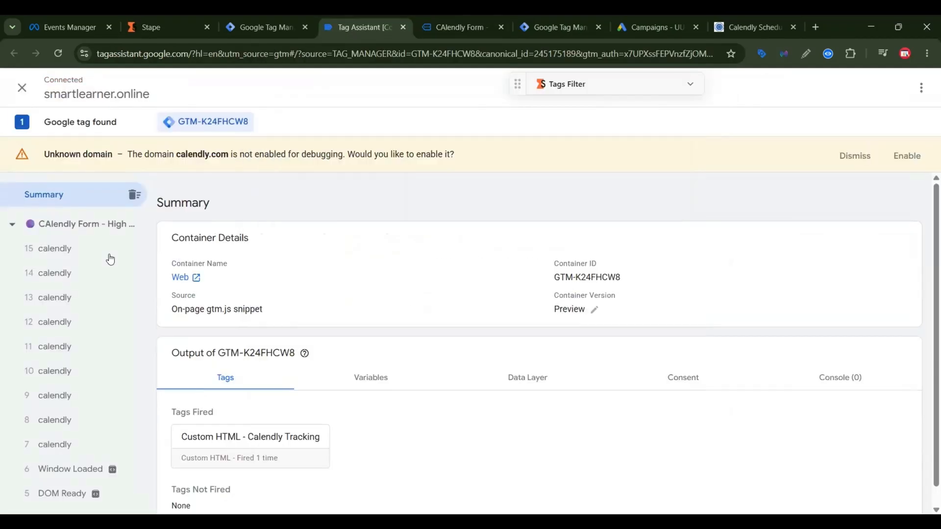
pyautogui.click(88, 253)
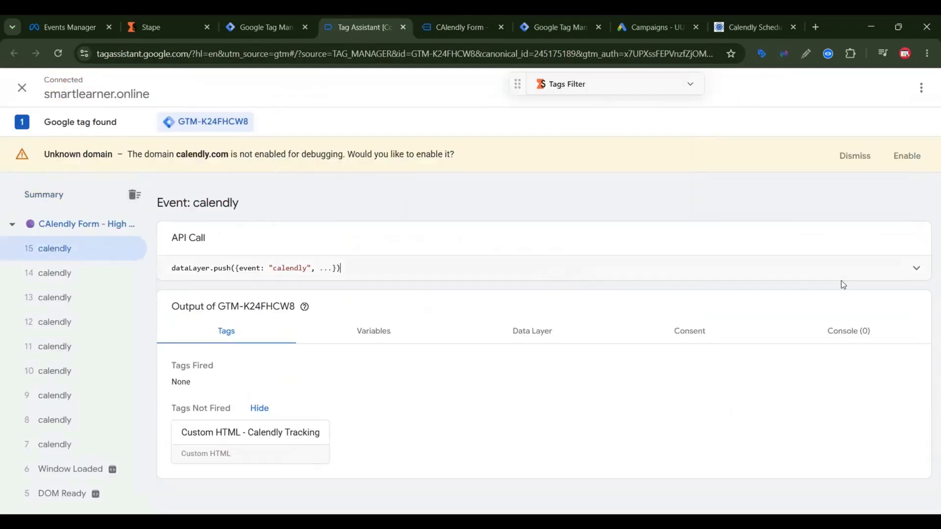
pyautogui.click(892, 270)
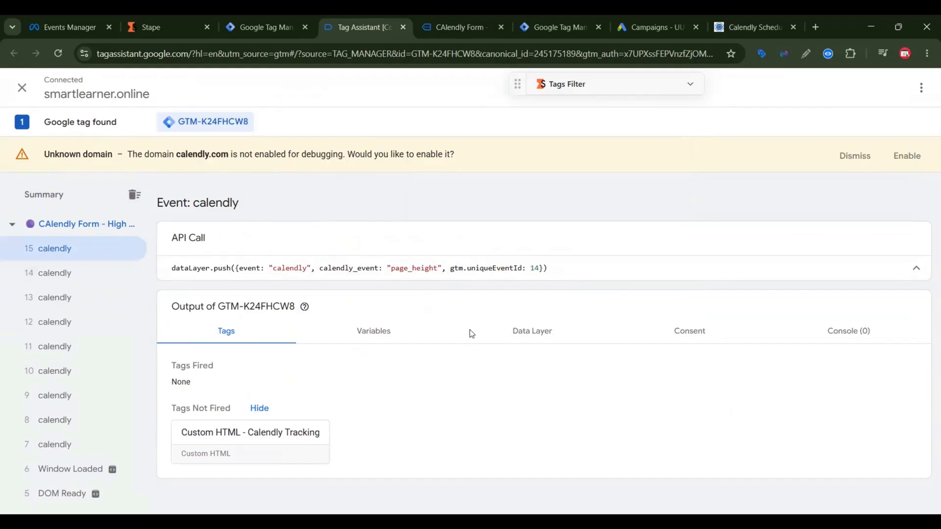
# Step: Examine the data layer of calendly event 14, focusing on its calendly_event entry
pyautogui.click(54, 273)
pyautogui.click(532, 331)
pyautogui.scroll(-5, 441, 305)
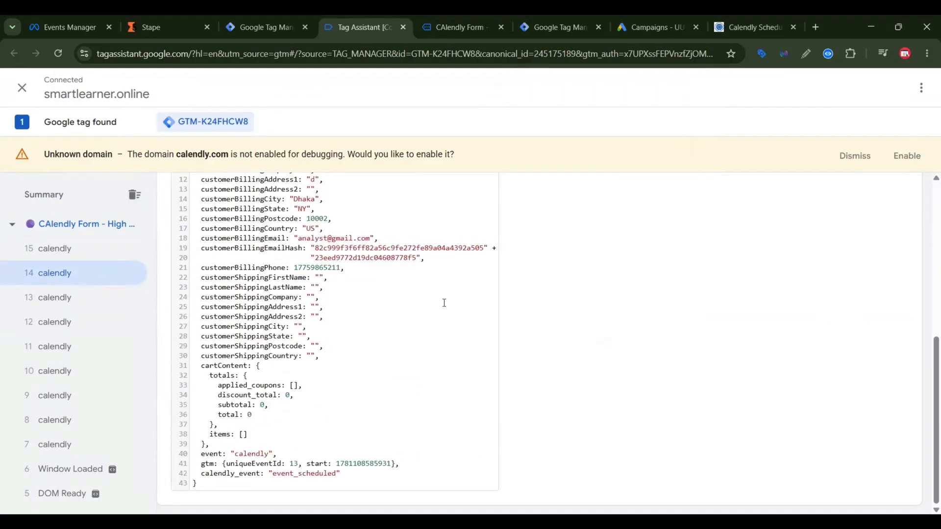
pyautogui.tripleClick(315, 474)
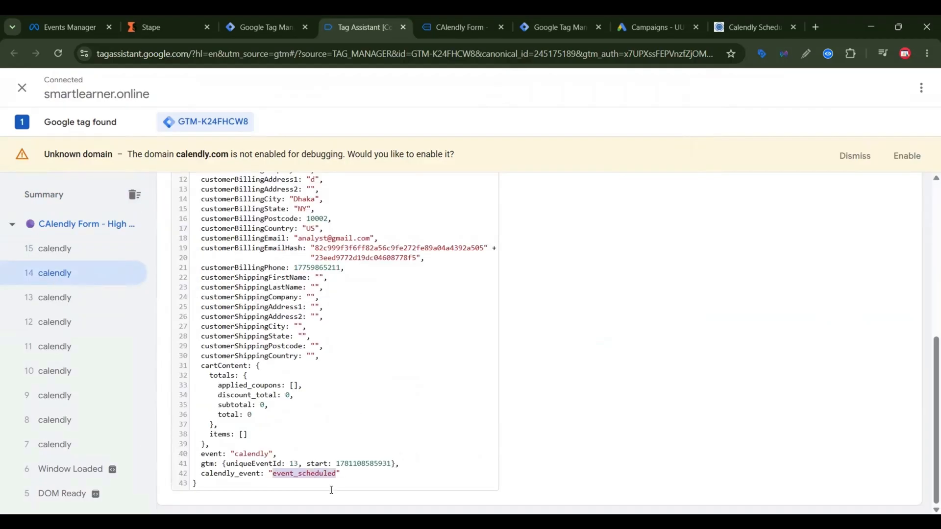
pyautogui.doubleClick(315, 474)
pyautogui.click(263, 411)
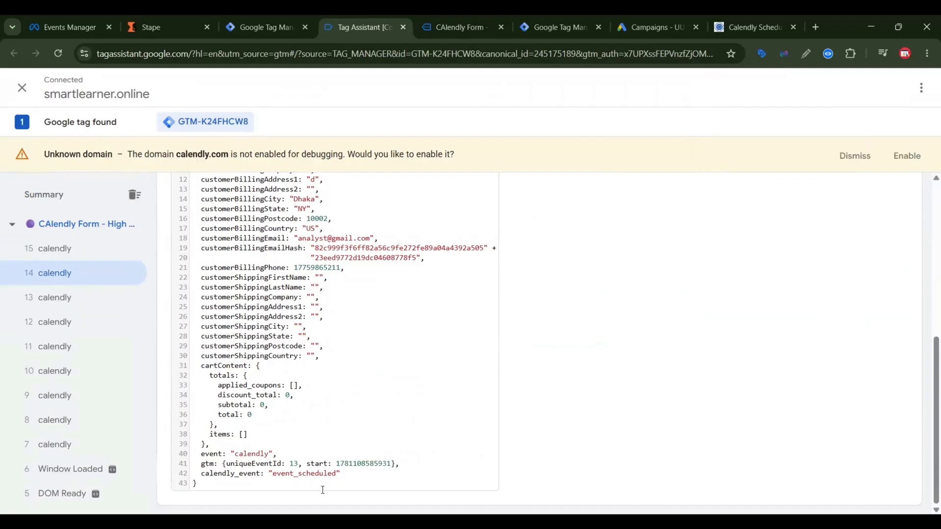
pyautogui.doubleClick(321, 475)
# Step: Copy the key name calendly_event from the event's data layer
pyautogui.doubleClick(209, 475)
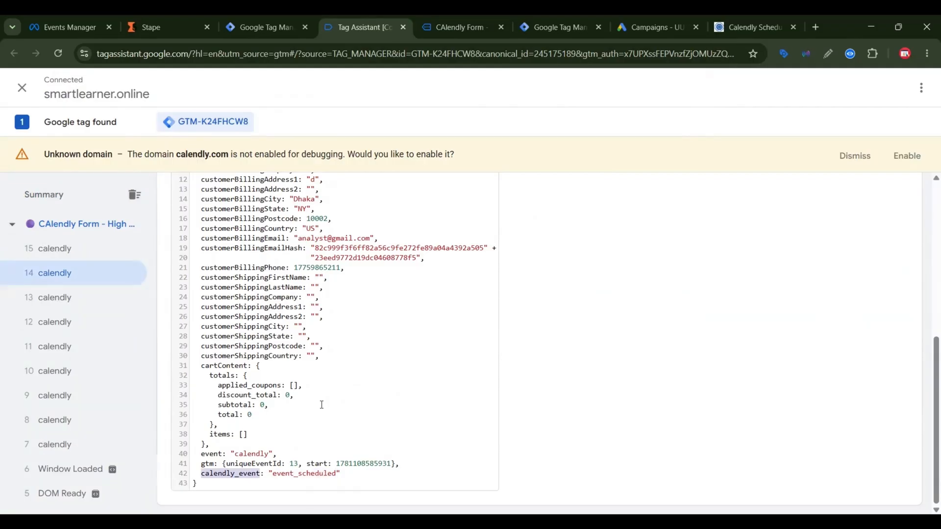
pyautogui.rightClick(209, 478)
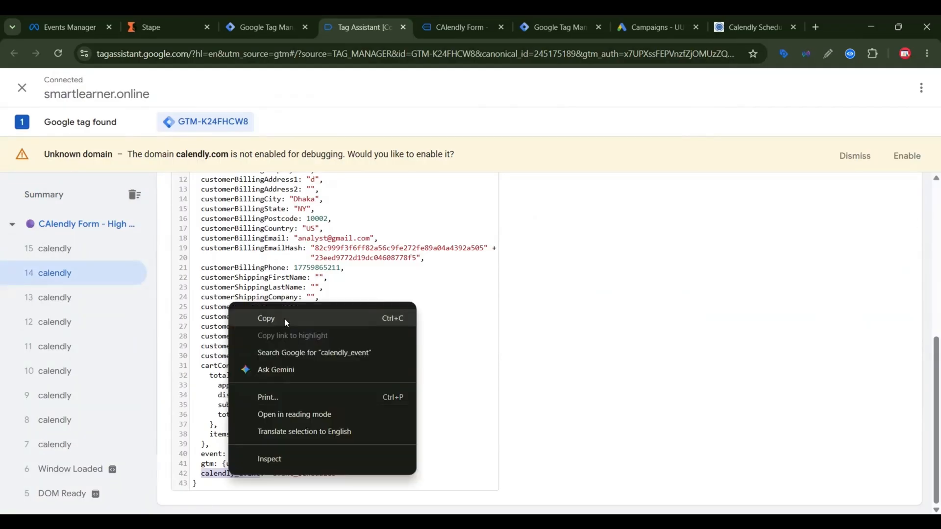
pyautogui.click(285, 318)
# Step: In Google Tag Manager, start a new user-defined Data Layer Variable with calendly_event as its data layer variable name
pyautogui.click(264, 27)
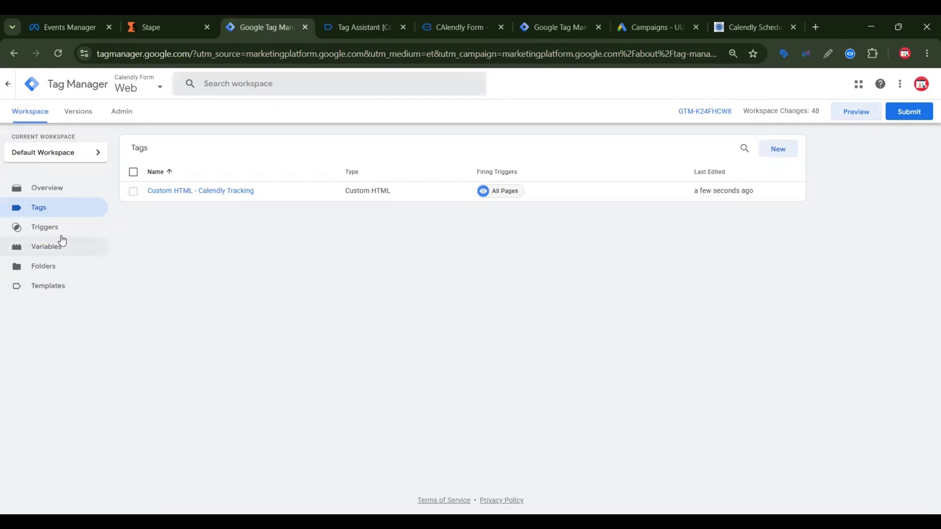
pyautogui.click(53, 248)
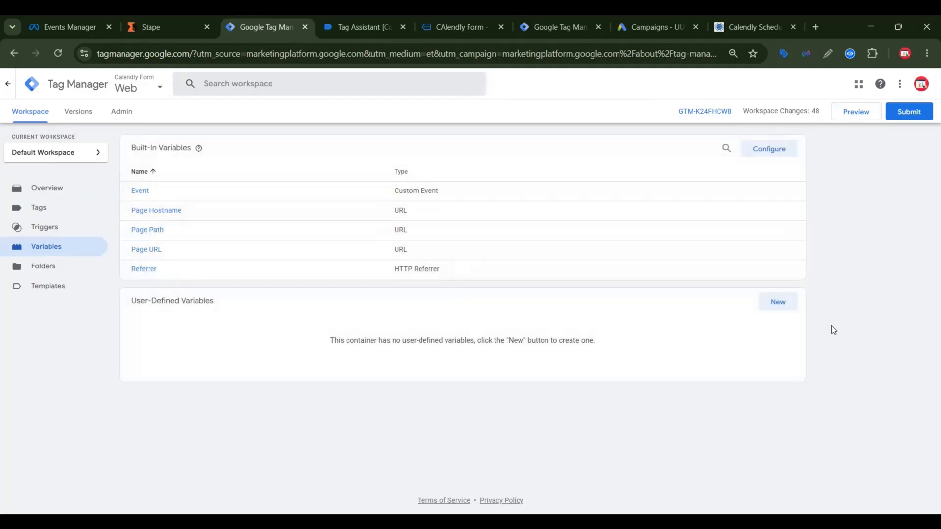
pyautogui.click(779, 301)
pyautogui.click(729, 210)
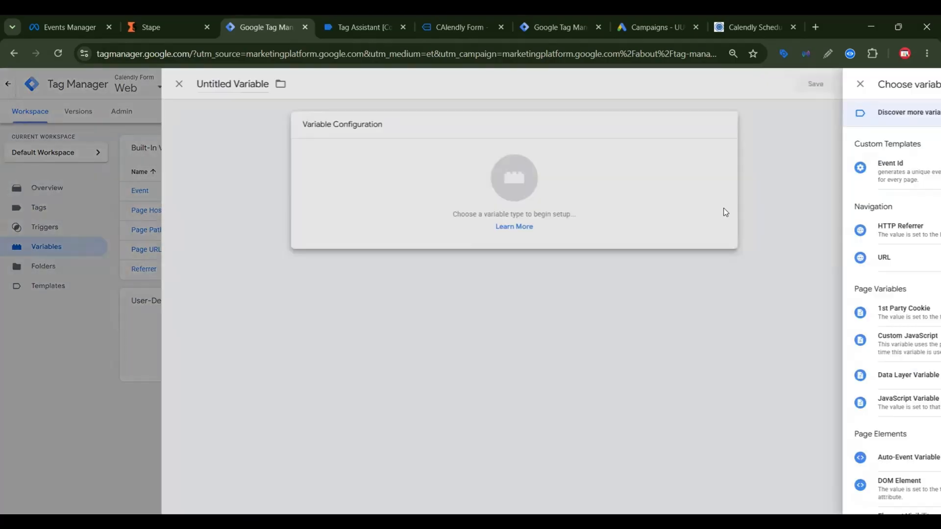
pyautogui.click(686, 374)
pyautogui.hotkey('ctrl', 'v')
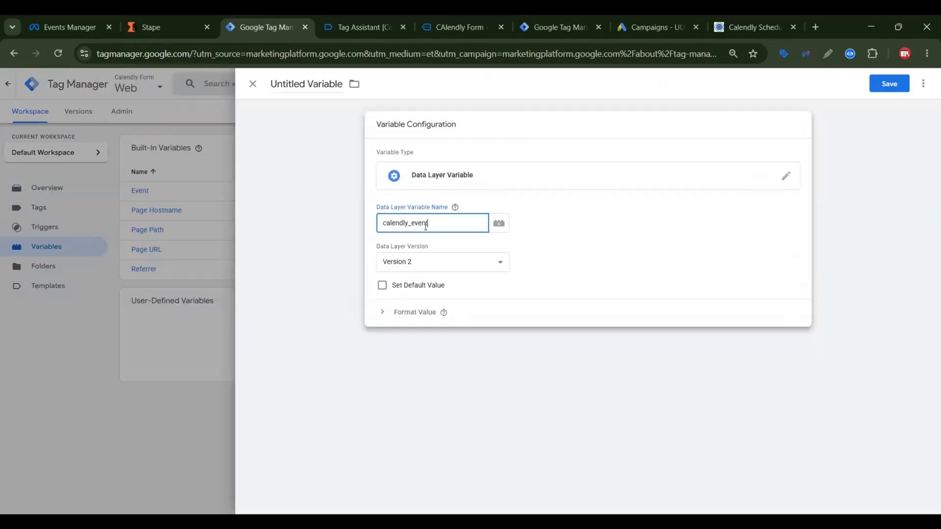
# Step: Title the new variable calendly_event and save it
pyautogui.click(308, 87)
pyautogui.hotkey('ctrl', 'v')
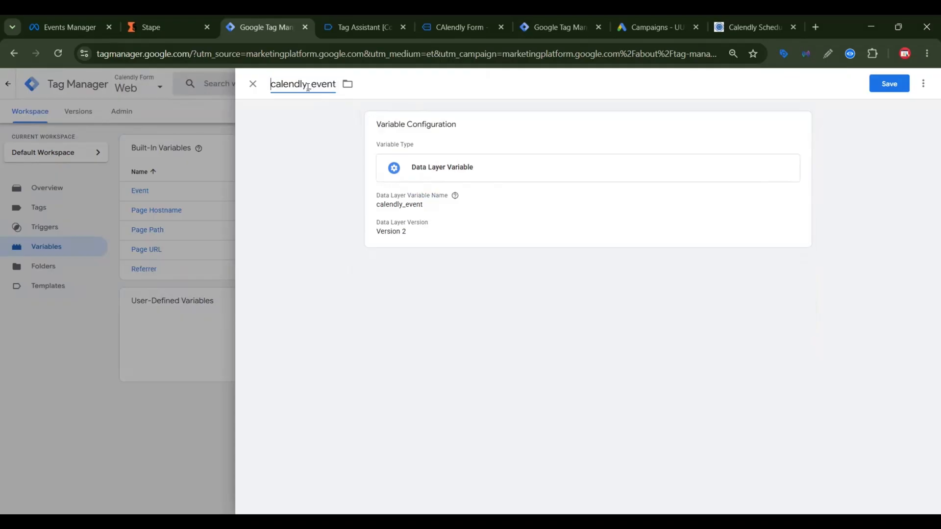
pyautogui.click(889, 89)
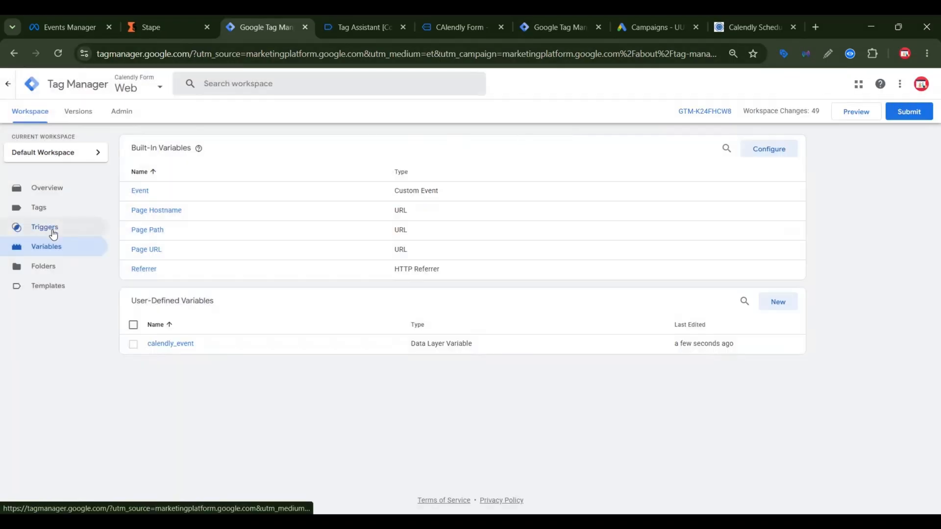
# Step: Start a new trigger and set its type to Custom Event
pyautogui.click(54, 229)
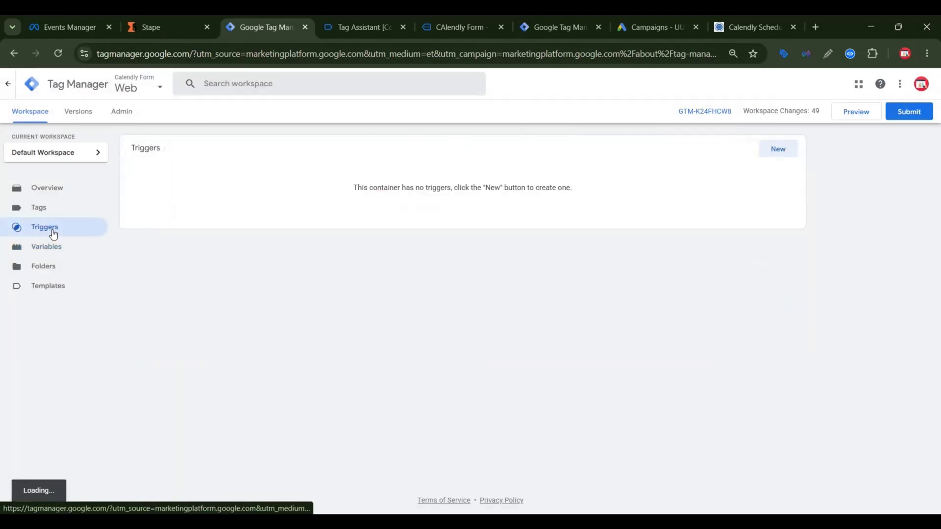
pyautogui.click(779, 150)
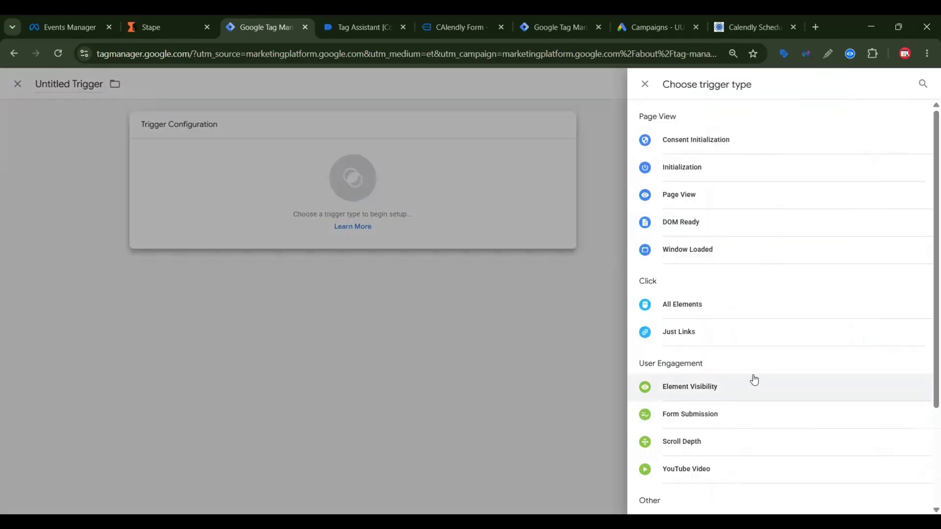
pyautogui.scroll(-3, 751, 380)
pyautogui.click(712, 391)
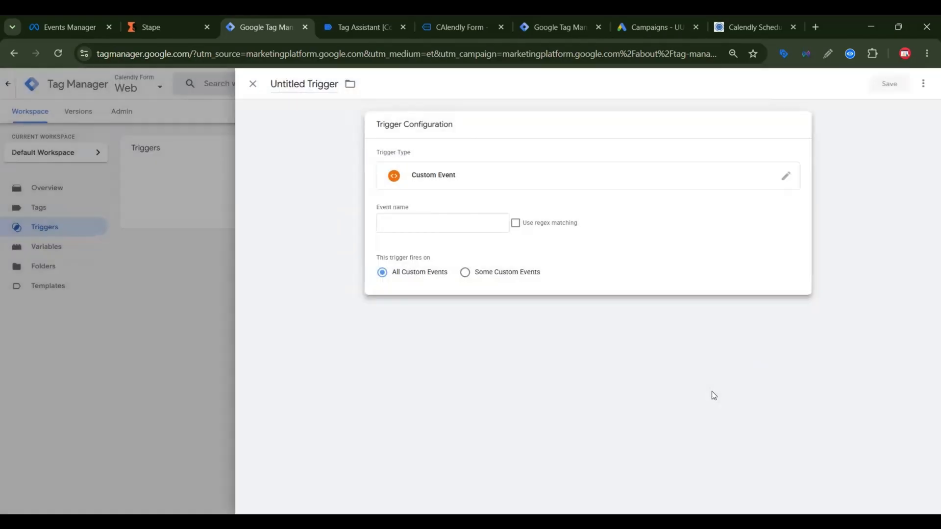
# Step: Copy the event value calendly from the data layer in Tag Assistant and enter it as the trigger's event name in Google Tag Manager
pyautogui.click(429, 226)
pyautogui.click(353, 26)
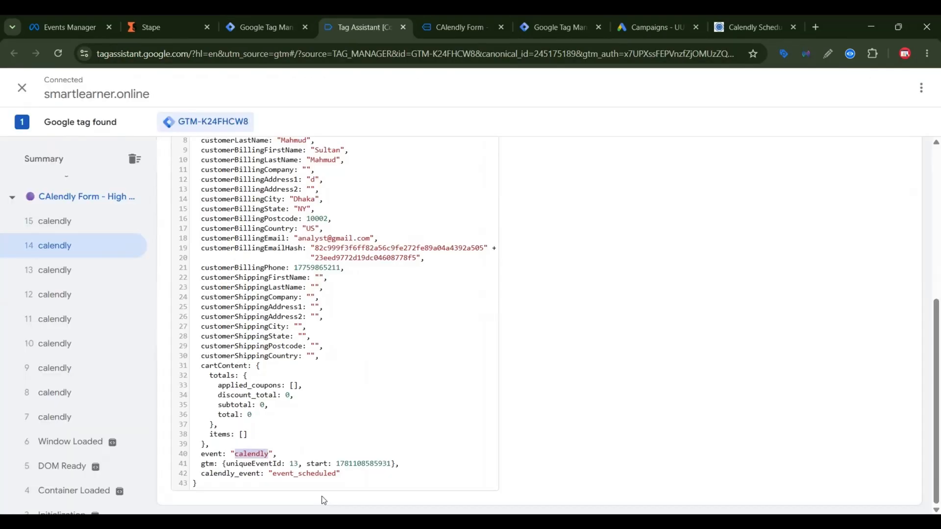
pyautogui.rightClick(248, 455)
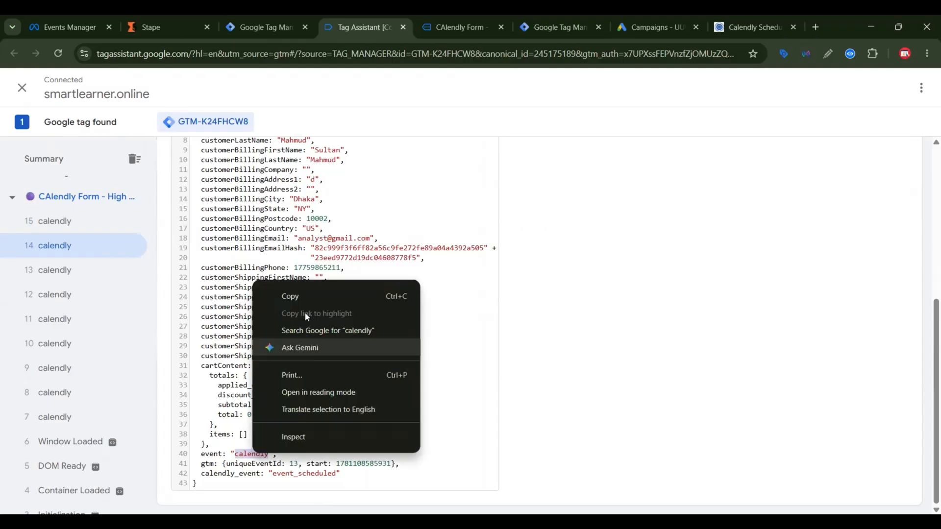
pyautogui.click(303, 298)
pyautogui.click(256, 24)
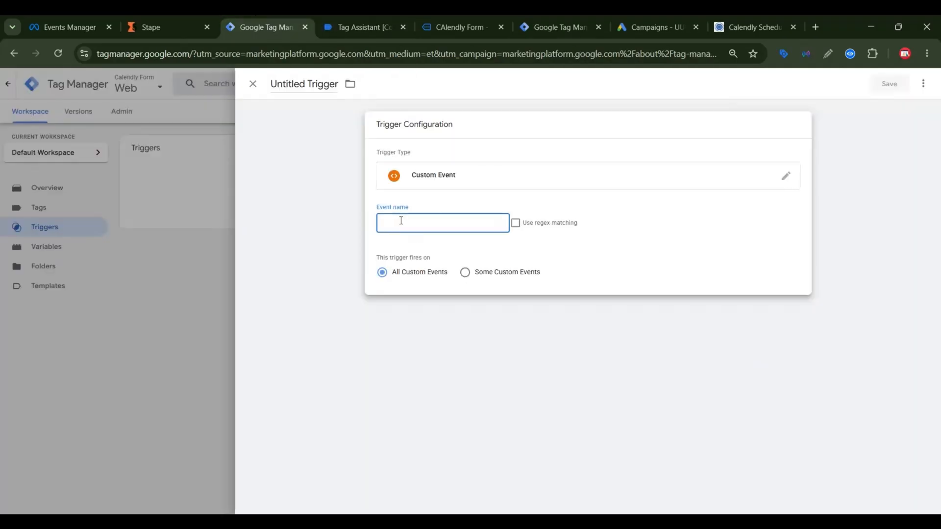
pyautogui.hotkey('ctrl', 'v')
# Step: Title the custom event trigger "Trigger - calendly" and save it
pyautogui.click(311, 82)
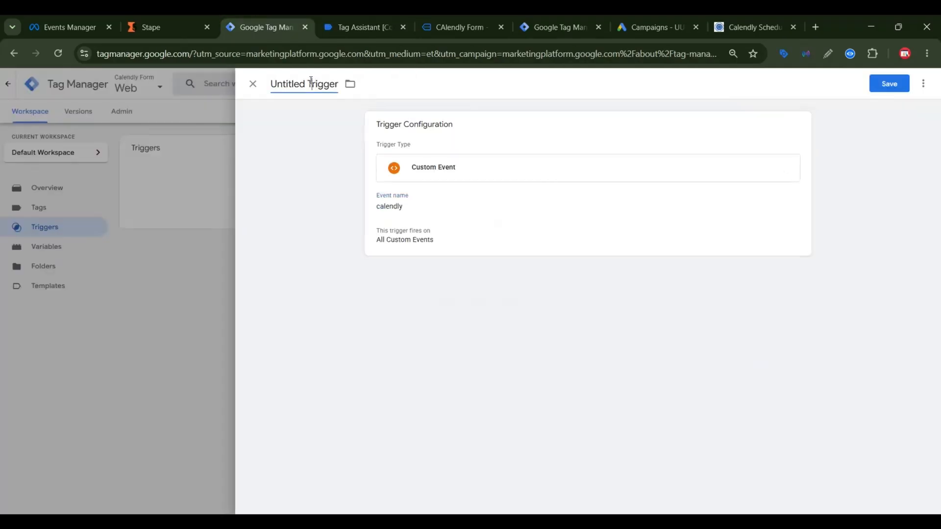
pyautogui.press('BackSpace')
pyautogui.press('BackSpace')
pyautogui.press('BackSpace')
pyautogui.press('BackSpace')
pyautogui.press('BackSpace')
pyautogui.press('BackSpace')
pyautogui.press('BackSpace')
pyautogui.press('BackSpace')
pyautogui.press('BackSpace')
pyautogui.click(315, 82)
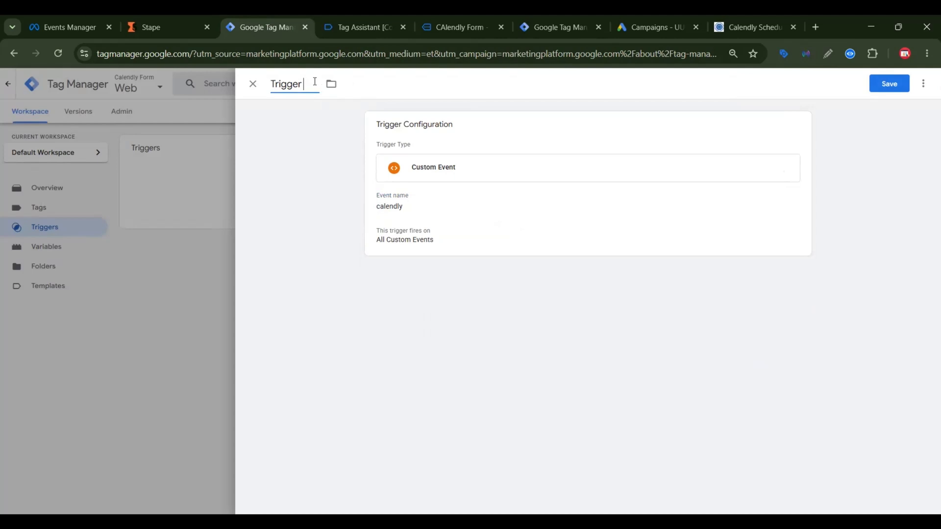
pyautogui.write('-')
pyautogui.hotkey('ctrl', 'v')
pyautogui.click(893, 84)
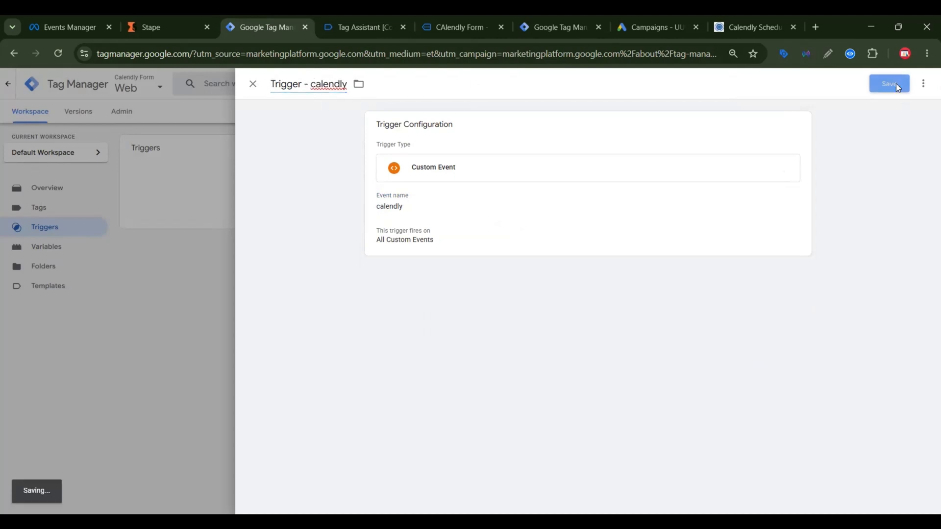
# Step: Launch the workspace preview for smartlearner.online, and return to Google Tag Manager to start a new tag
pyautogui.click(862, 112)
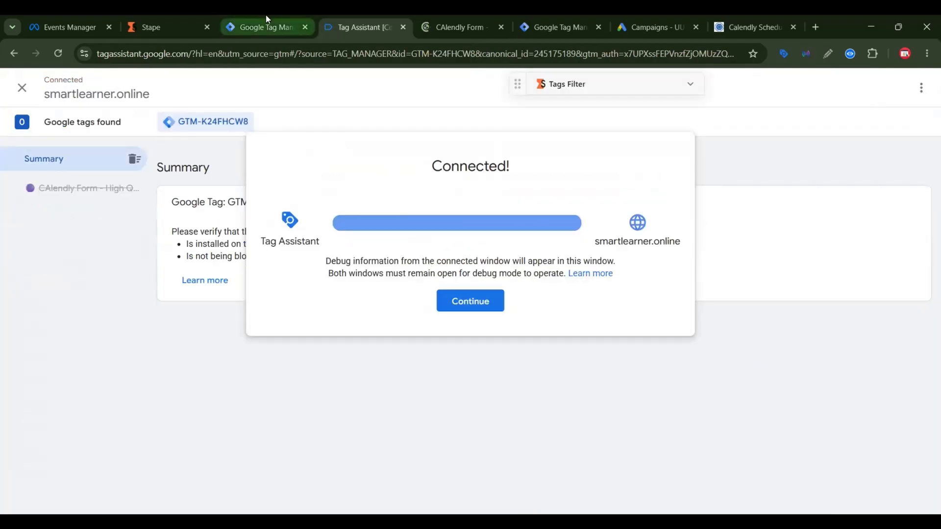
pyautogui.click(267, 27)
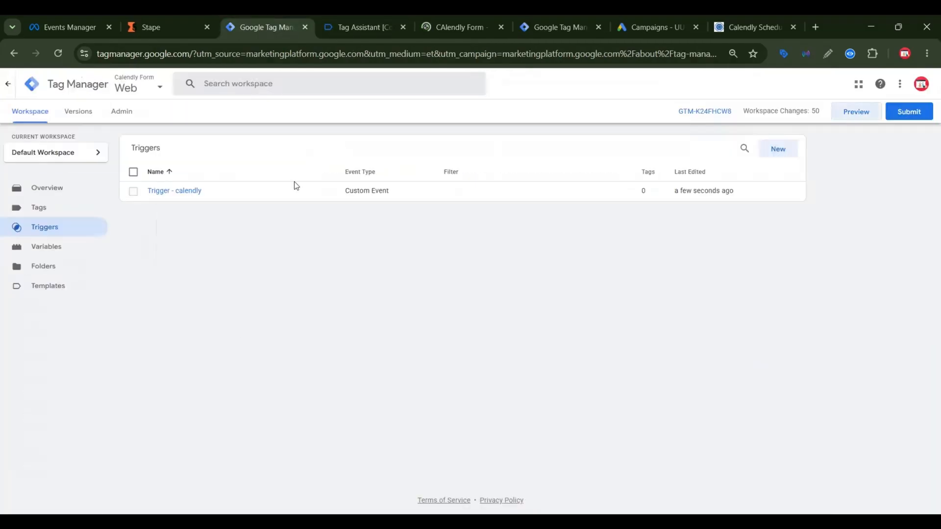
pyautogui.click(42, 212)
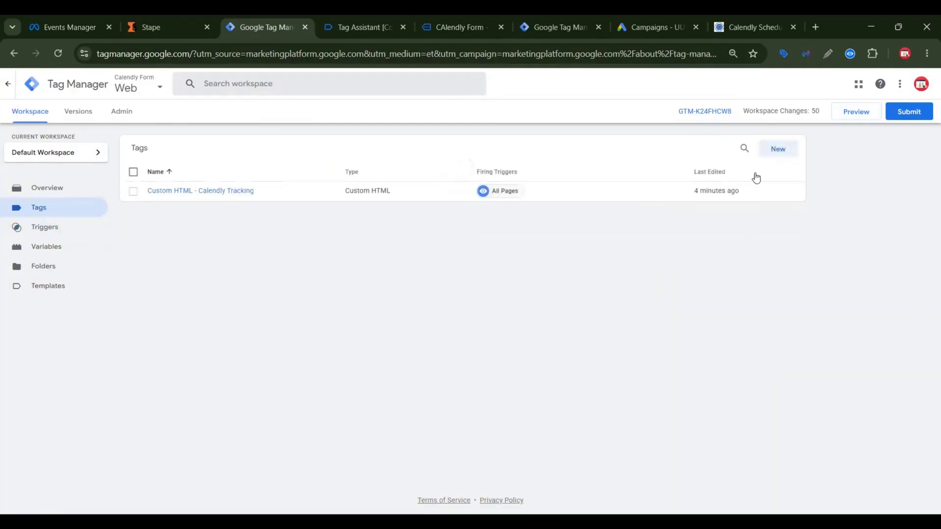
pyautogui.click(780, 150)
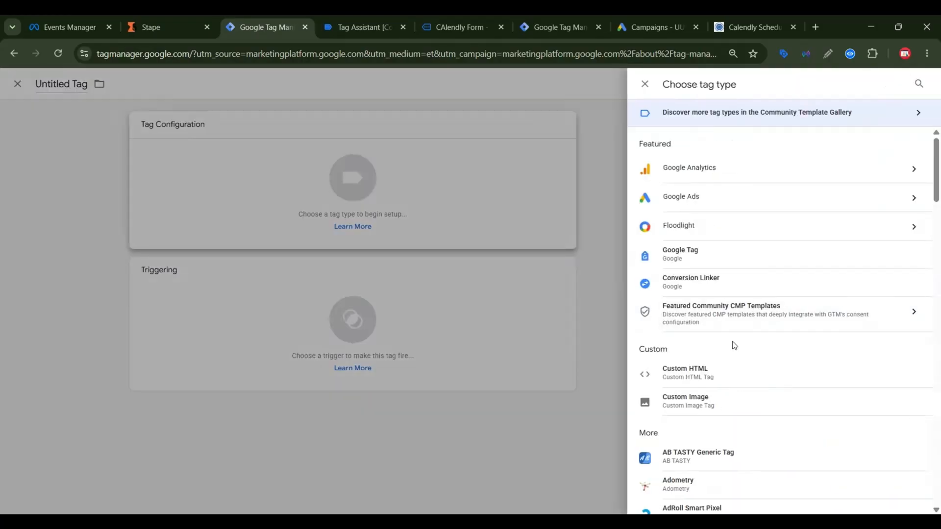
# Step: Find the Meta Pixel template by facebook in the Community Template Gallery and add it to the workspace as the new tag's type
pyautogui.click(882, 116)
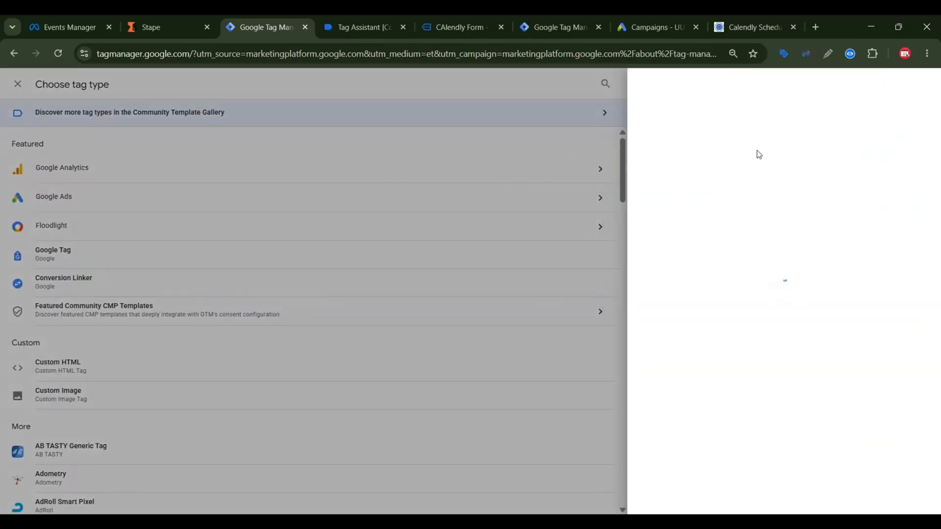
pyautogui.click(919, 84)
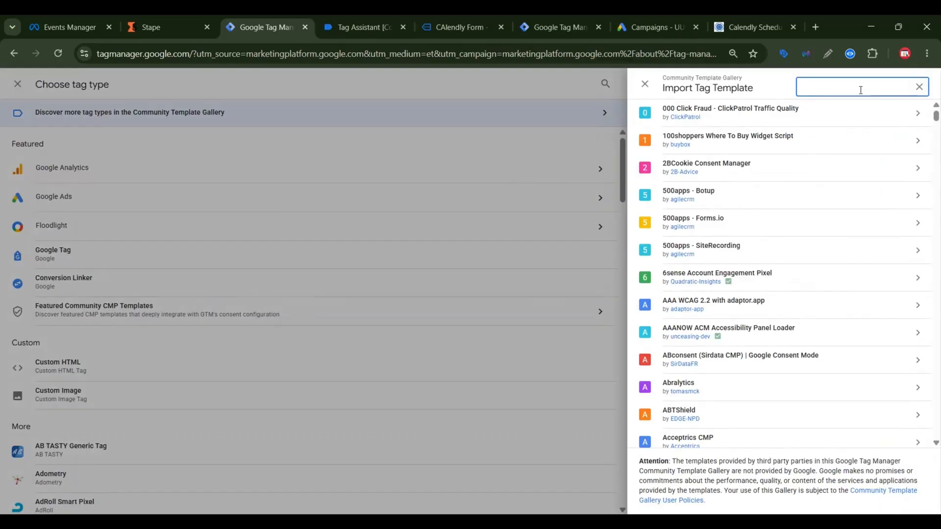
pyautogui.write('meta')
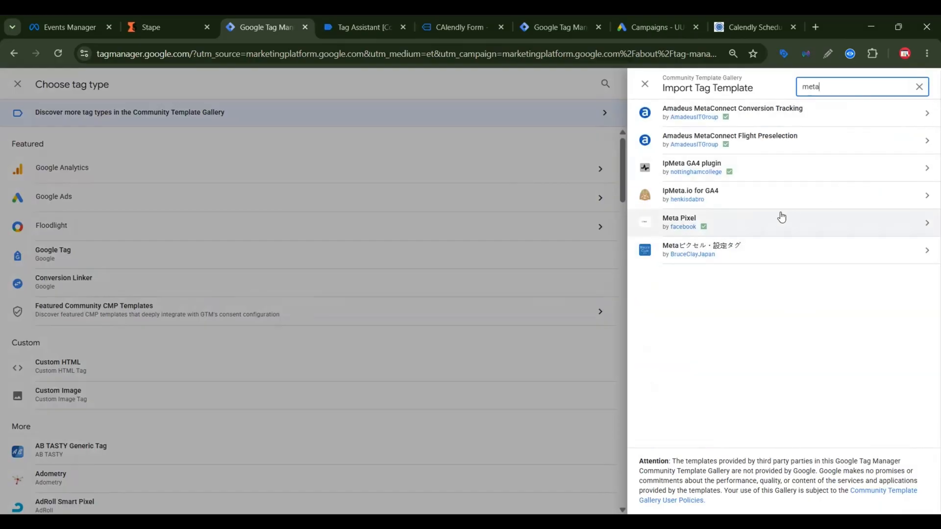
pyautogui.click(775, 220)
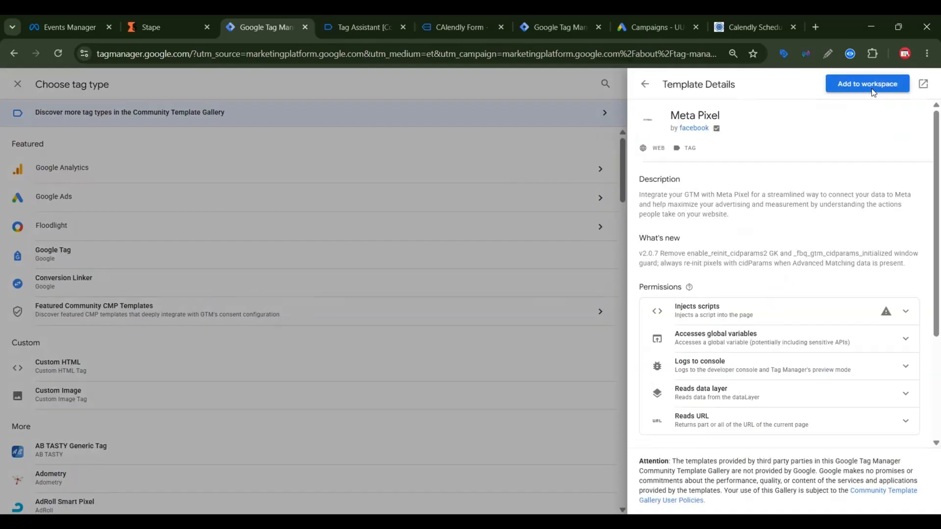
pyautogui.click(868, 84)
pyautogui.click(602, 344)
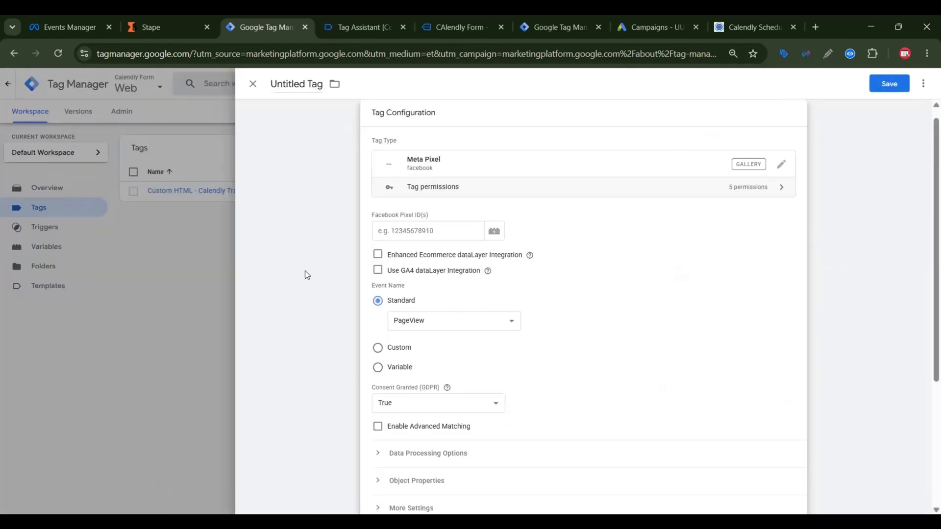
# Step: Copy the Calendly Form Tracking dataset's ID from Meta Events Manager and enter it as the Facebook Pixel ID of the Meta Pixel tag
pyautogui.click(76, 26)
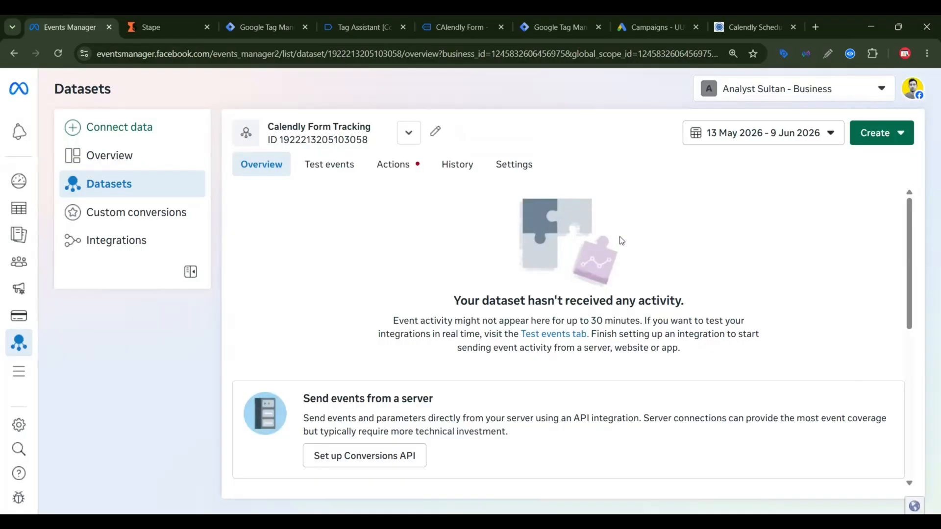
pyautogui.click(512, 165)
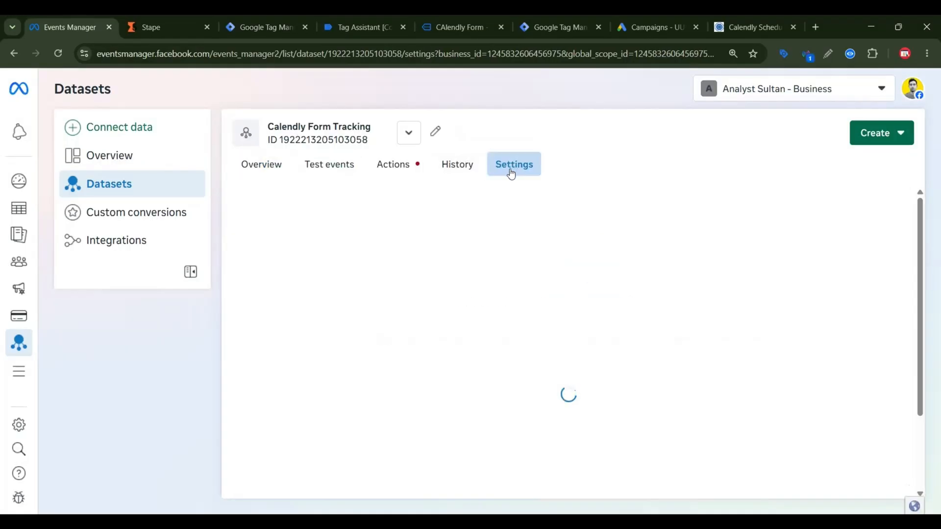
pyautogui.click(278, 327)
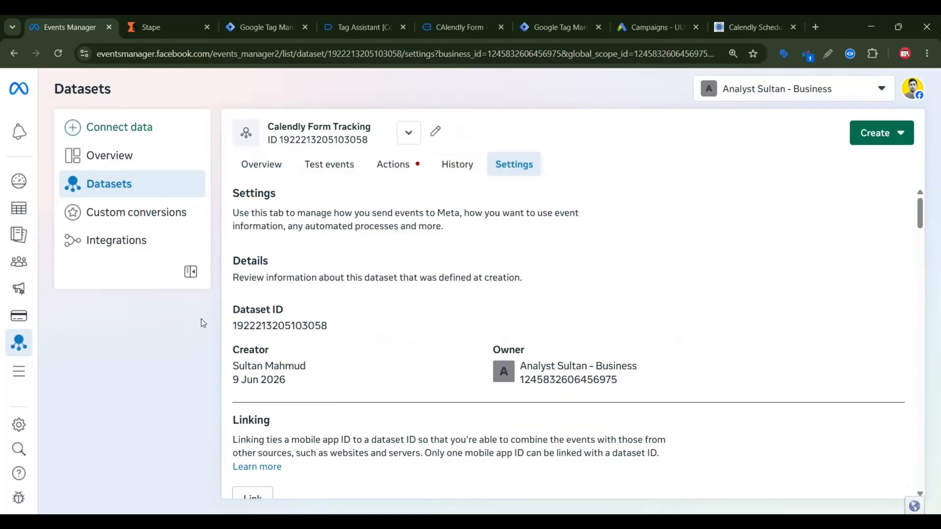
pyautogui.click(282, 25)
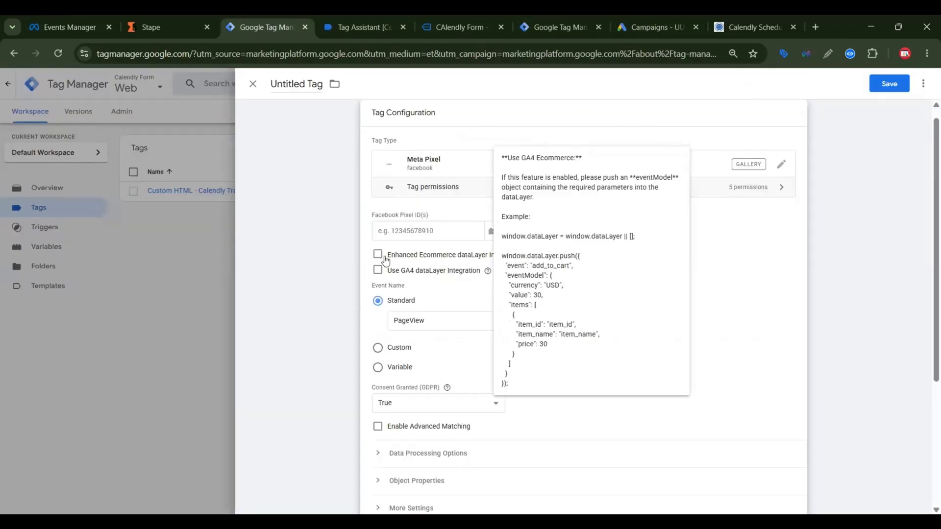
pyautogui.click(431, 234)
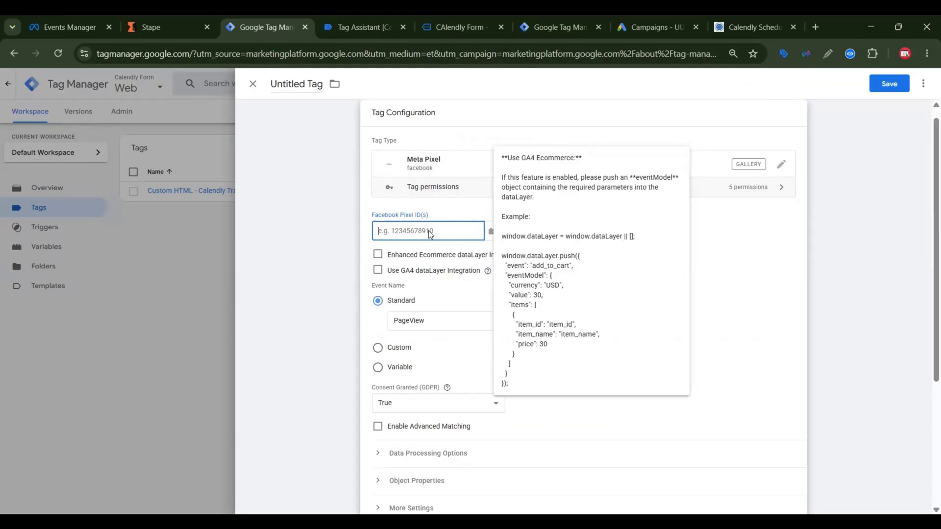
pyautogui.hotkey('ctrl', 'v')
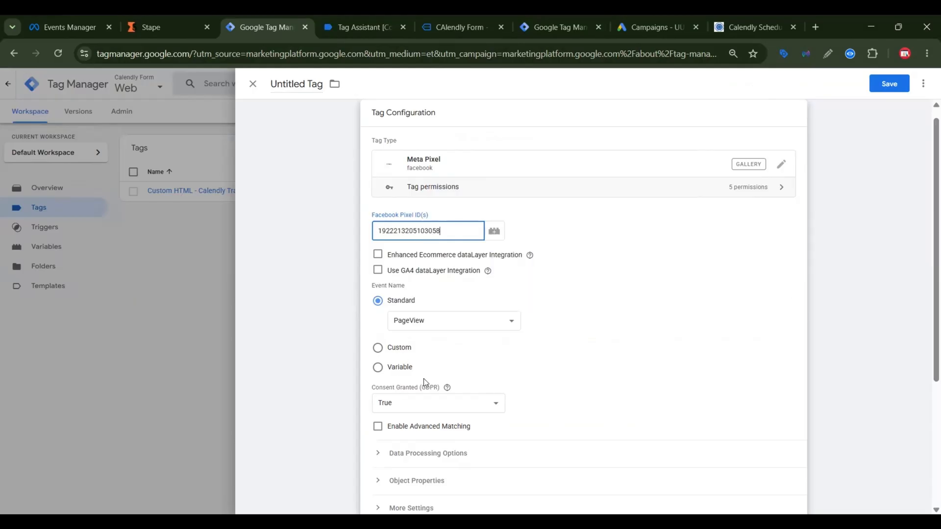
# Step: Set the Meta Pixel tag's event name to the custom value calendly_{{calendly_event}}
pyautogui.click(397, 351)
pyautogui.click(410, 341)
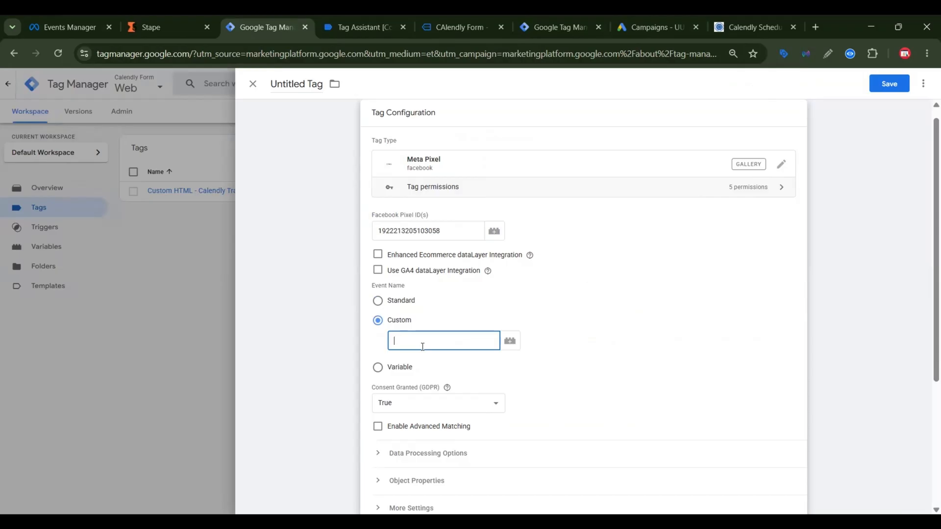
pyautogui.click(373, 19)
pyautogui.write('calendly_')
pyautogui.click(515, 347)
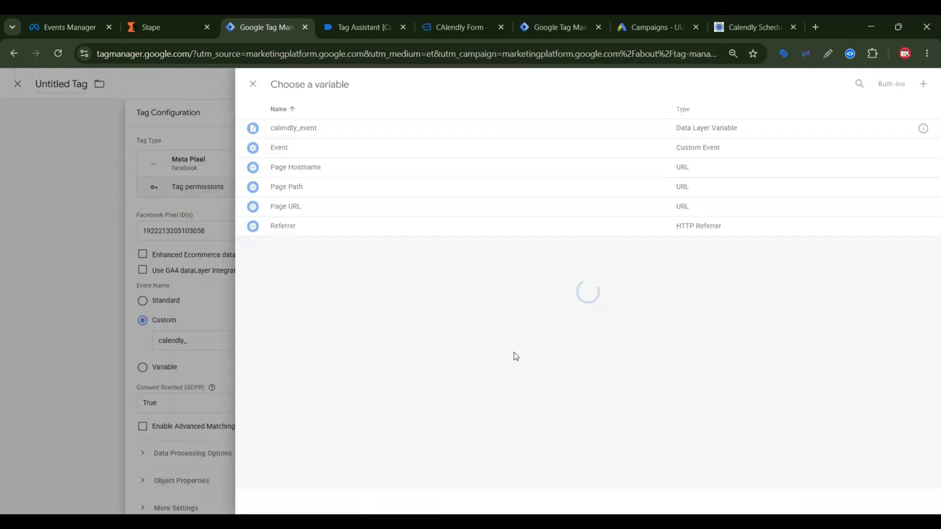
pyautogui.click(547, 128)
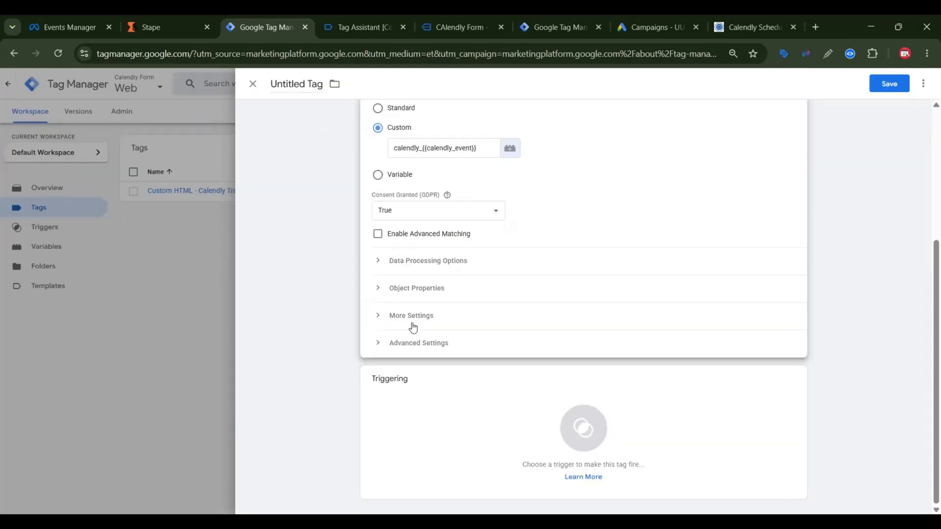
# Step: Create and save a variable named Event Id from the Event Id template, and assign it as the tag's Event ID
pyautogui.click(509, 382)
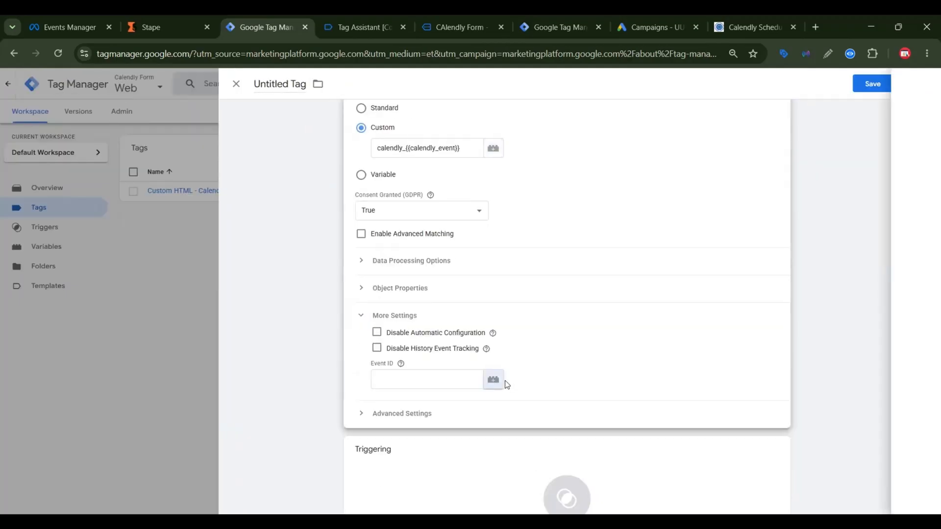
pyautogui.click(917, 88)
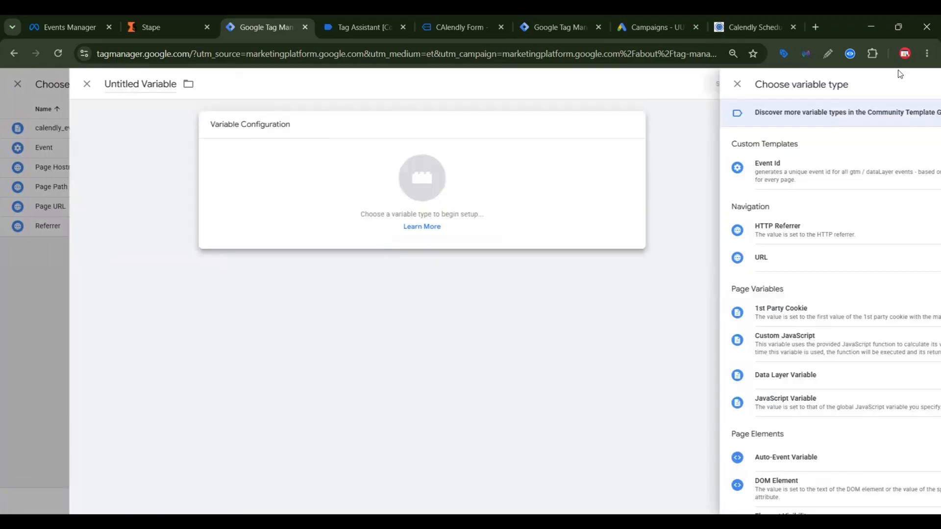
pyautogui.click(765, 113)
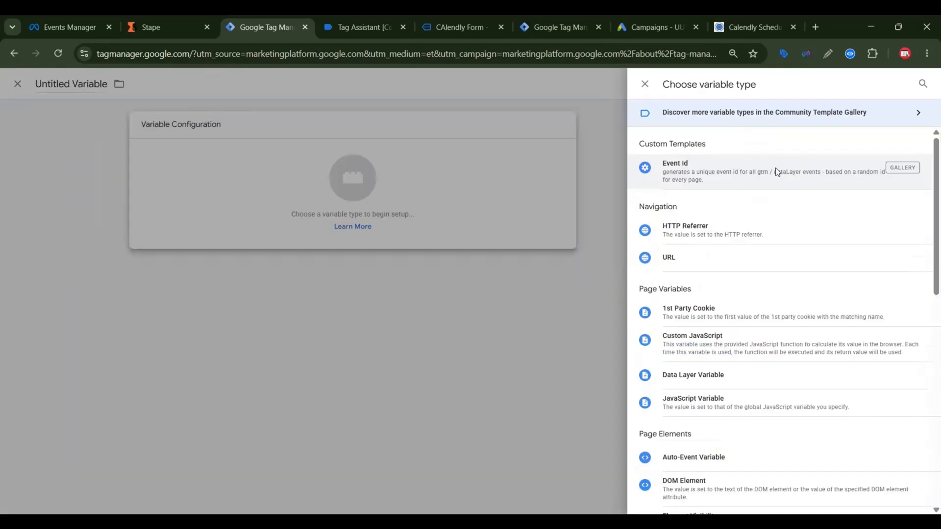
pyautogui.click(775, 167)
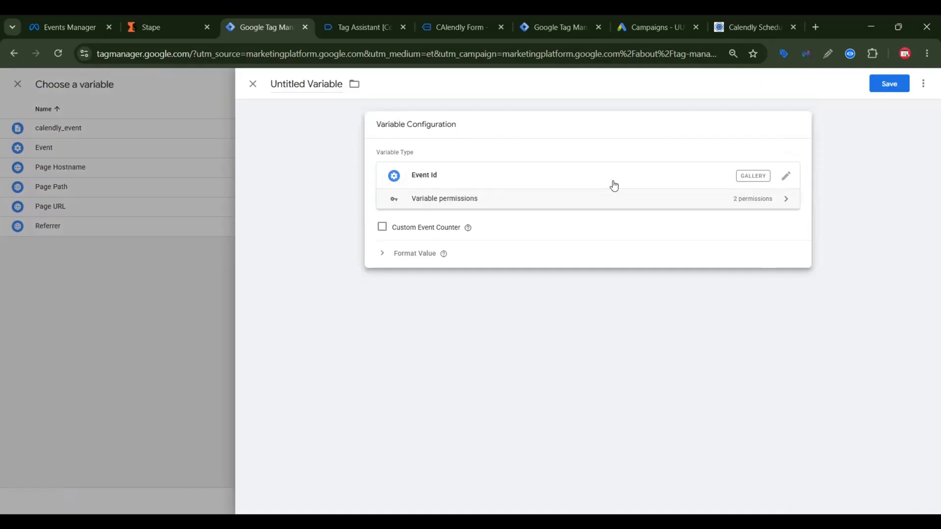
pyautogui.click(889, 83)
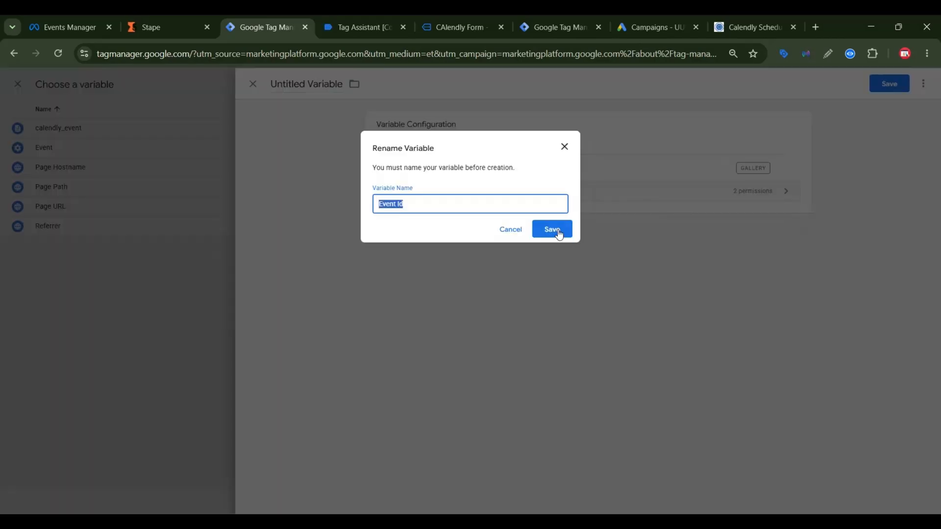
pyautogui.click(556, 230)
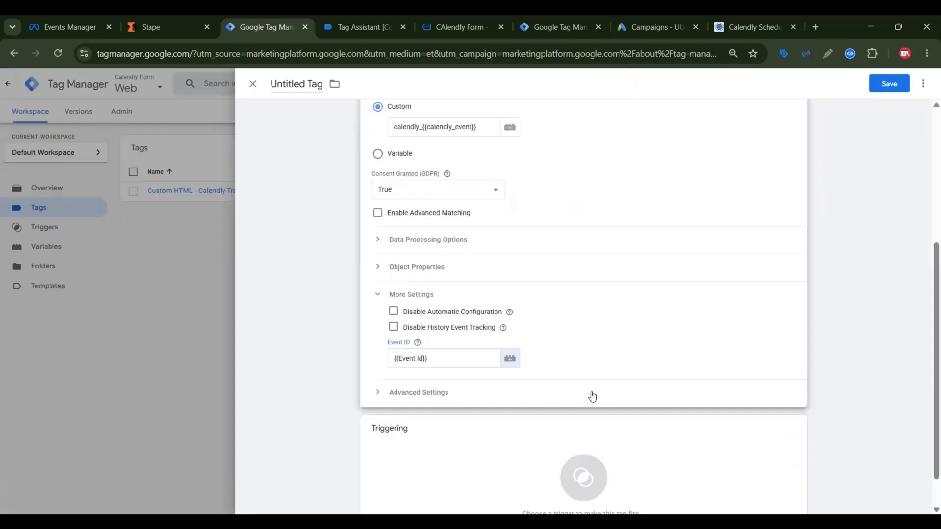
# Step: Assign Trigger - calendly as the firing trigger and save the tag as "Meta Pixel - Calendly Tracking"
pyautogui.click(573, 431)
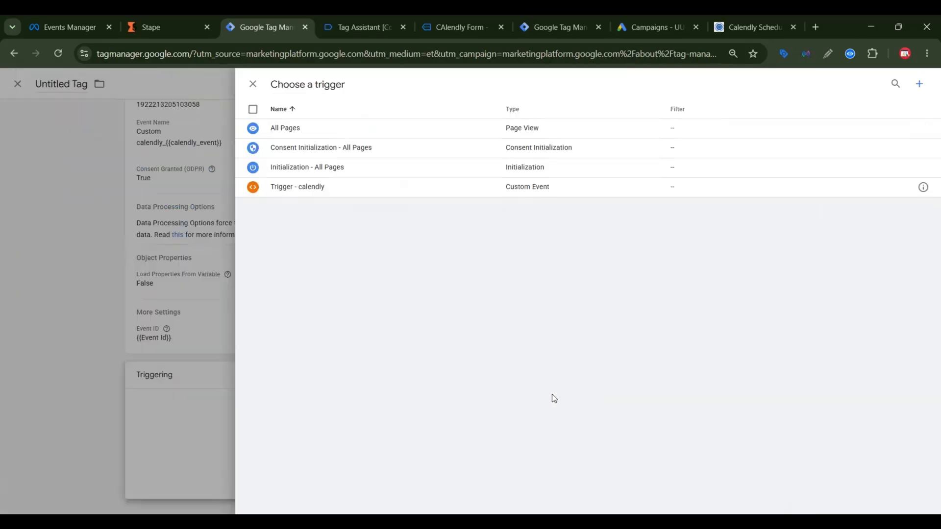
pyautogui.click(555, 195)
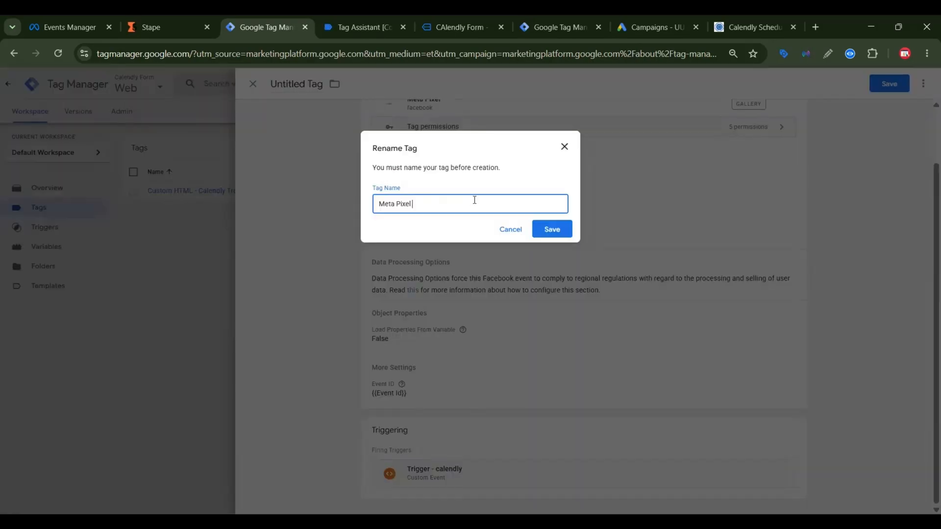
pyautogui.write('Calendly Tracking')
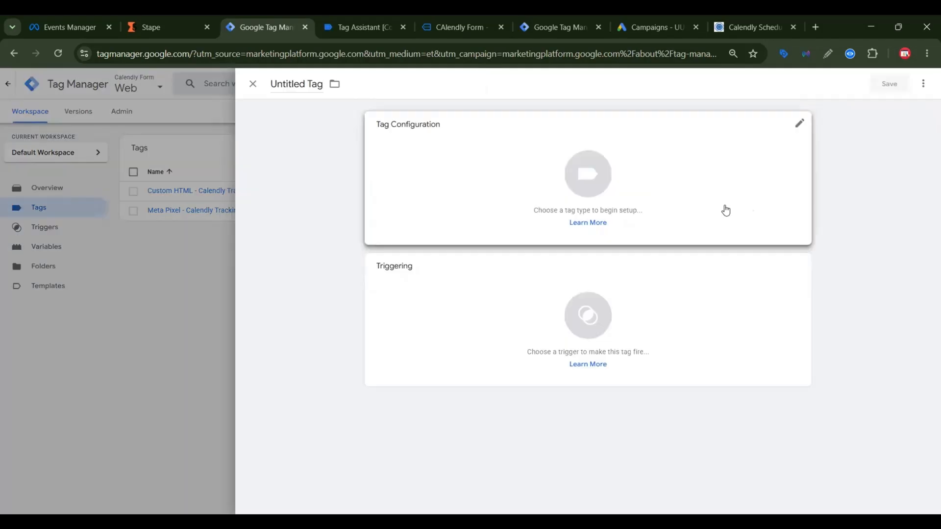
# Step: Make the new tag a Google Tag and enter the GA4 web stream's measurement ID, copied from Google Analytics, as its Tag ID
pyautogui.click(726, 210)
pyautogui.click(475, 219)
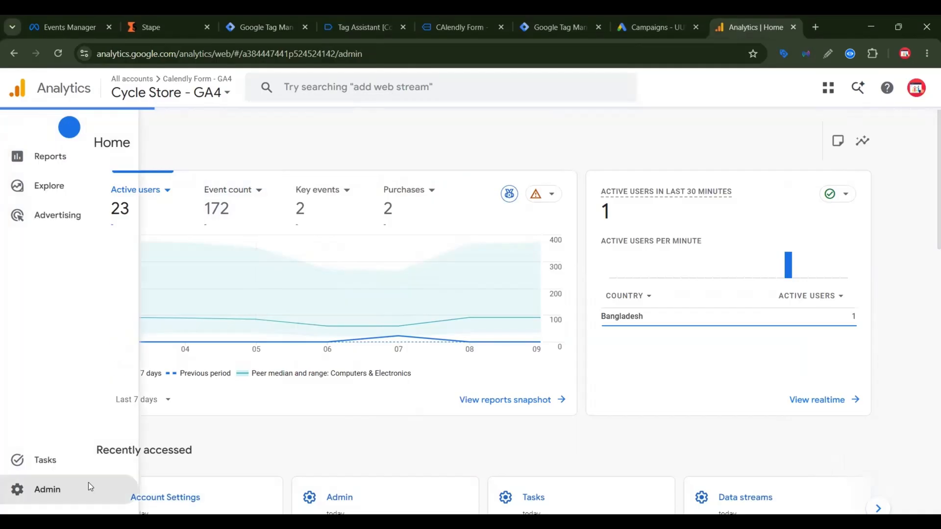
pyautogui.click(86, 489)
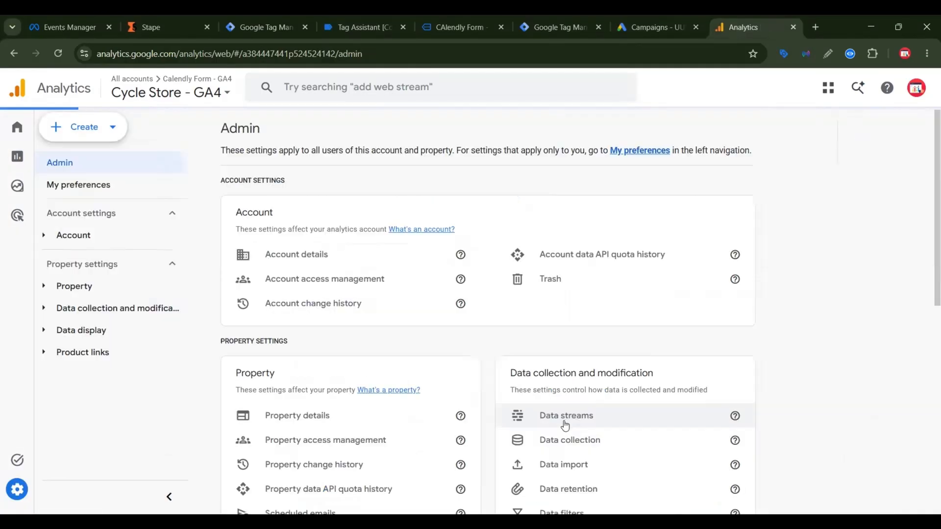
pyautogui.click(559, 416)
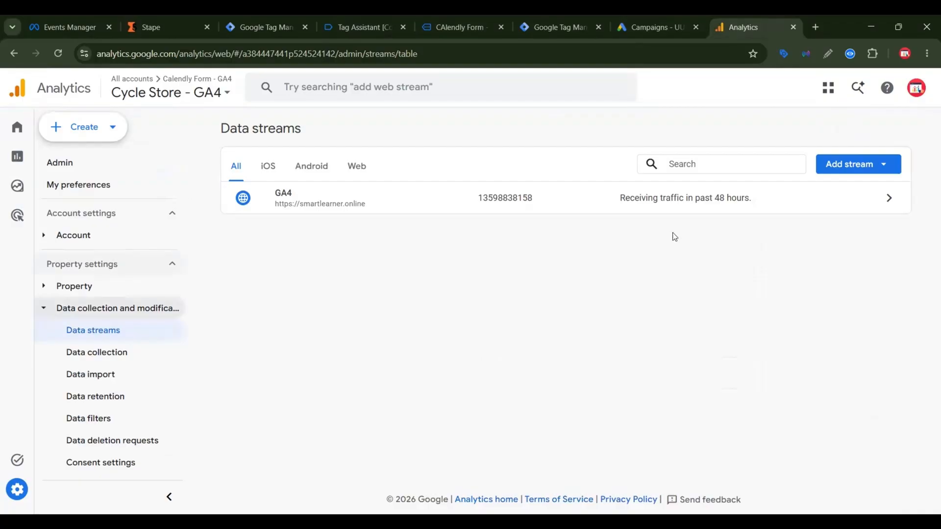
pyautogui.click(698, 206)
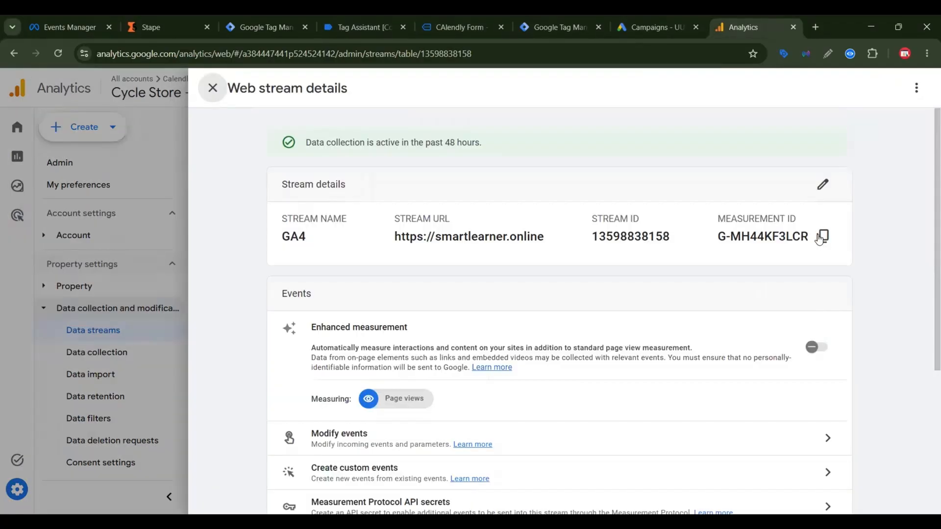
pyautogui.click(821, 237)
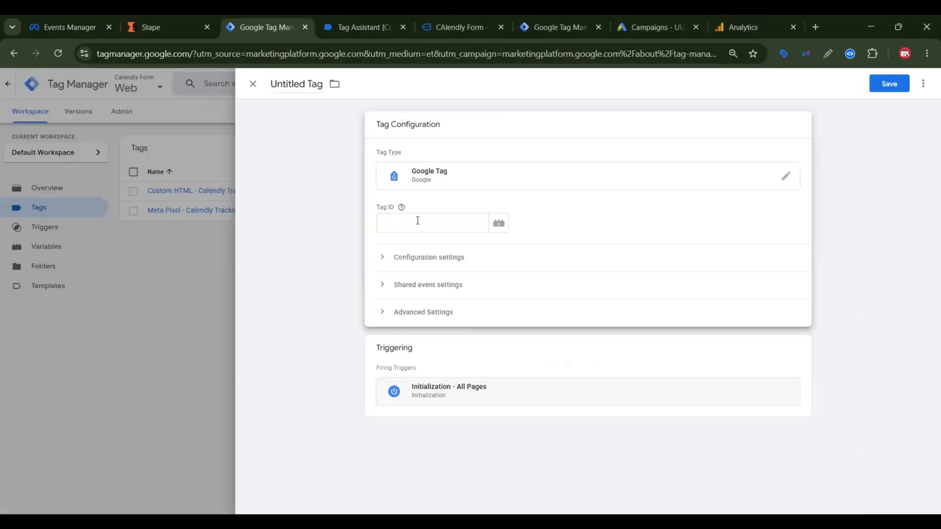
pyautogui.click(418, 221)
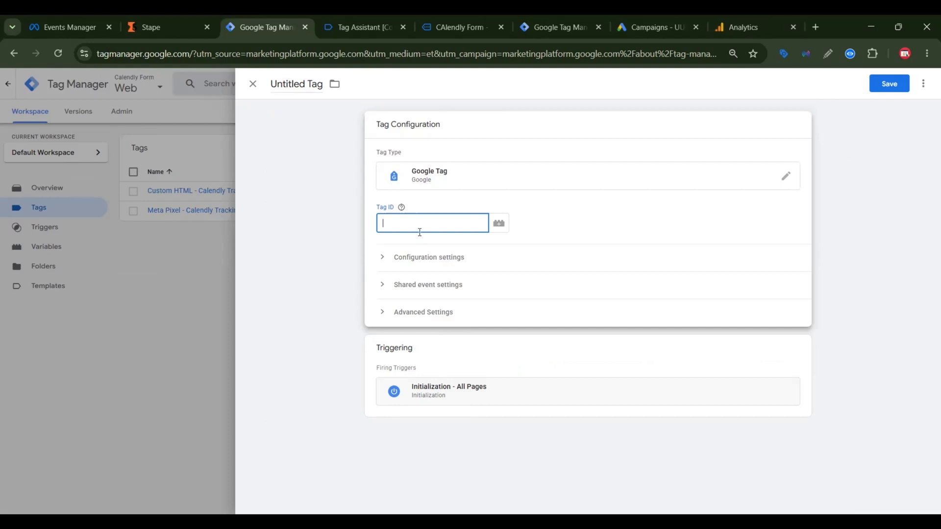
pyautogui.hotkey('ctrl', 'v')
pyautogui.click(424, 257)
pyautogui.click(432, 347)
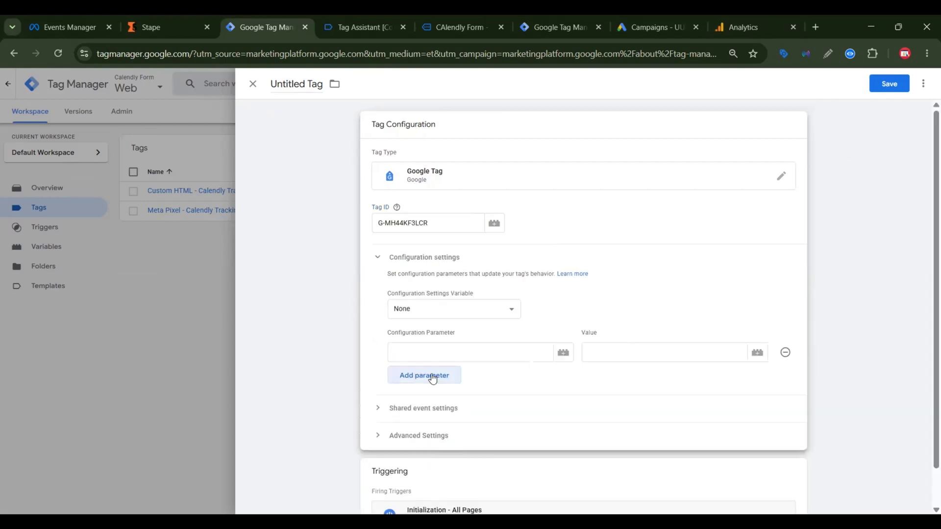
pyautogui.click(432, 378)
pyautogui.click(431, 351)
pyautogui.write('se')
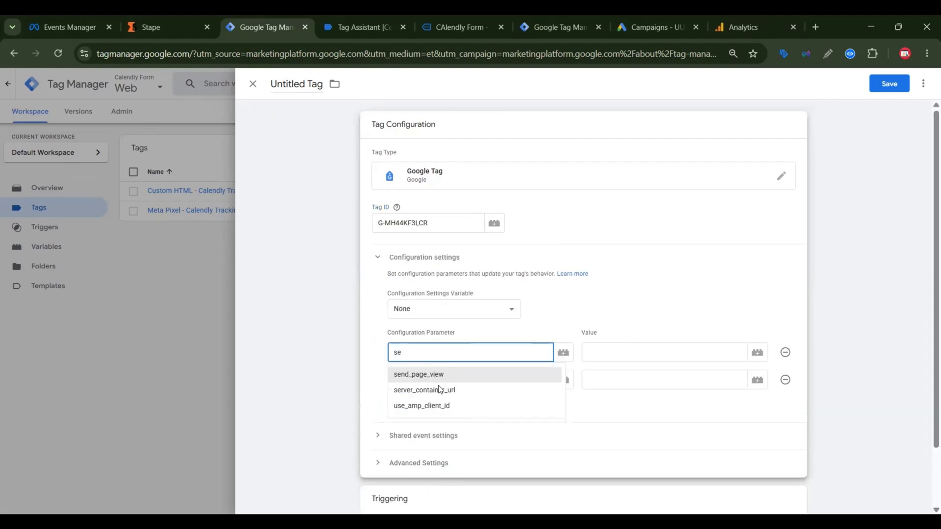
pyautogui.click(438, 391)
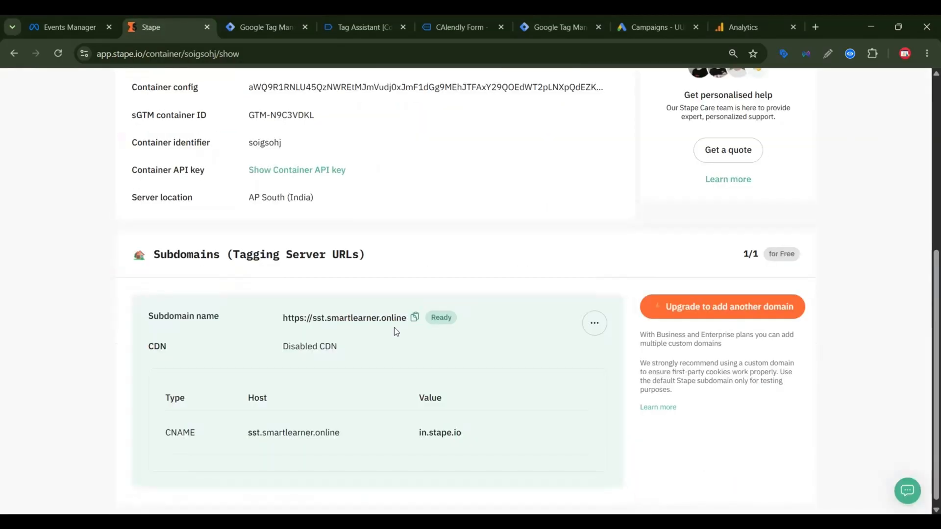
pyautogui.click(293, 15)
pyautogui.click(622, 355)
pyautogui.hotkey('ctrl', 'v')
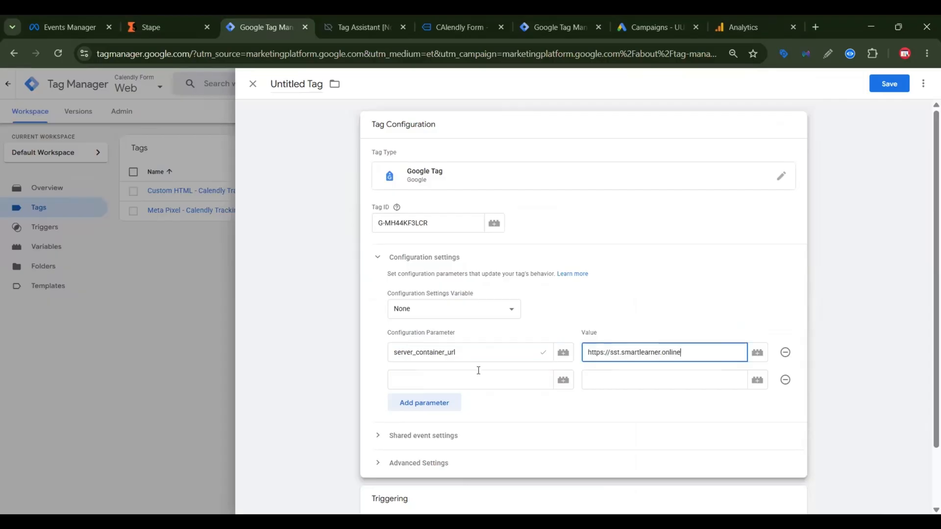
# Step: Add the configuration parameter send_page_view with the value false to the Google Tag
pyautogui.click(478, 372)
pyautogui.write('se')
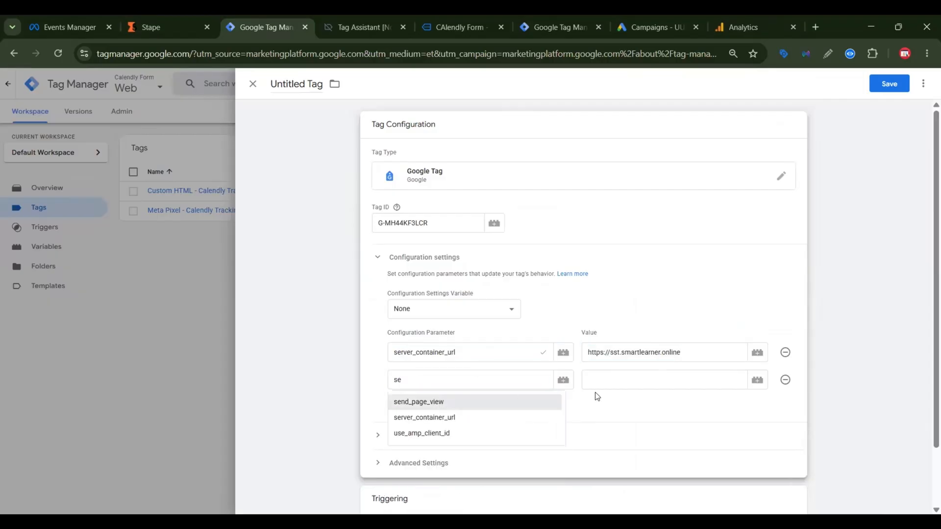
pyautogui.press('Return')
pyautogui.click(624, 383)
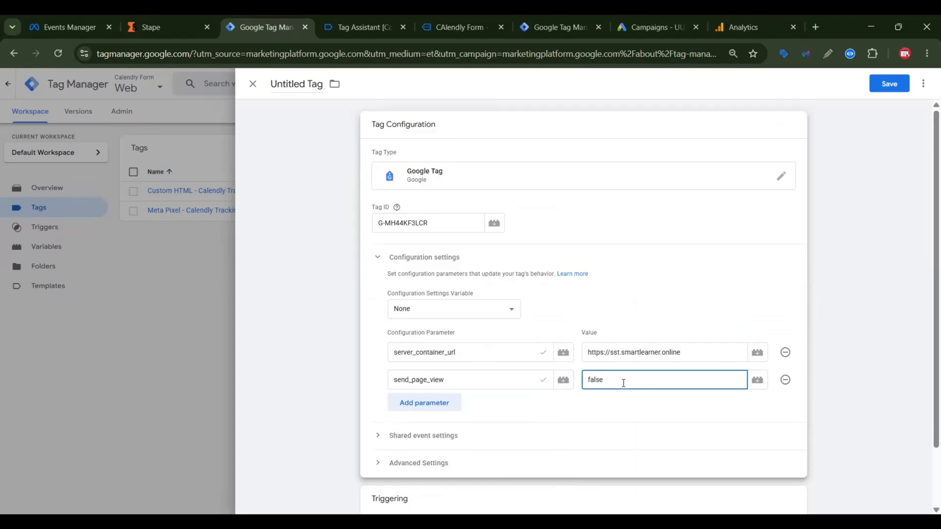
# Step: Save the Google Tag under the name "Calendly Form - Google Tag"
pyautogui.scroll(-3, 609, 412)
pyautogui.click(881, 88)
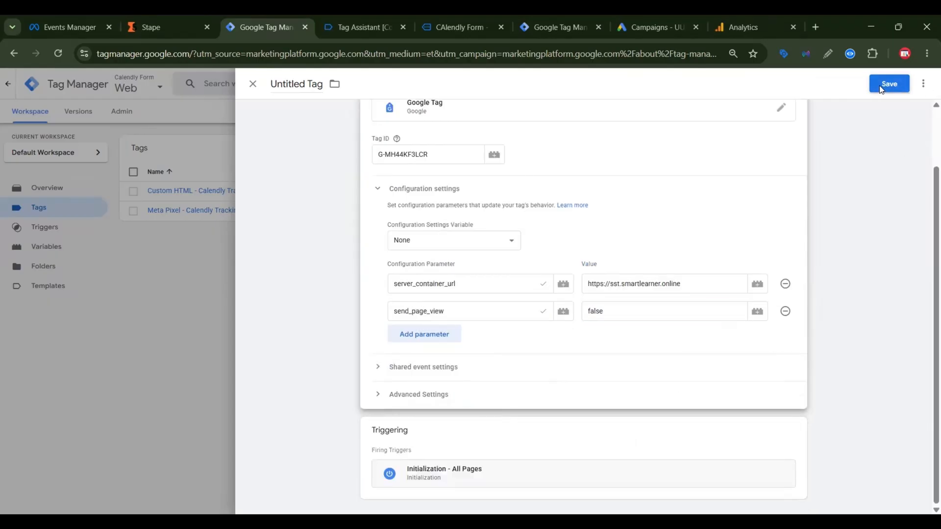
pyautogui.click(376, 203)
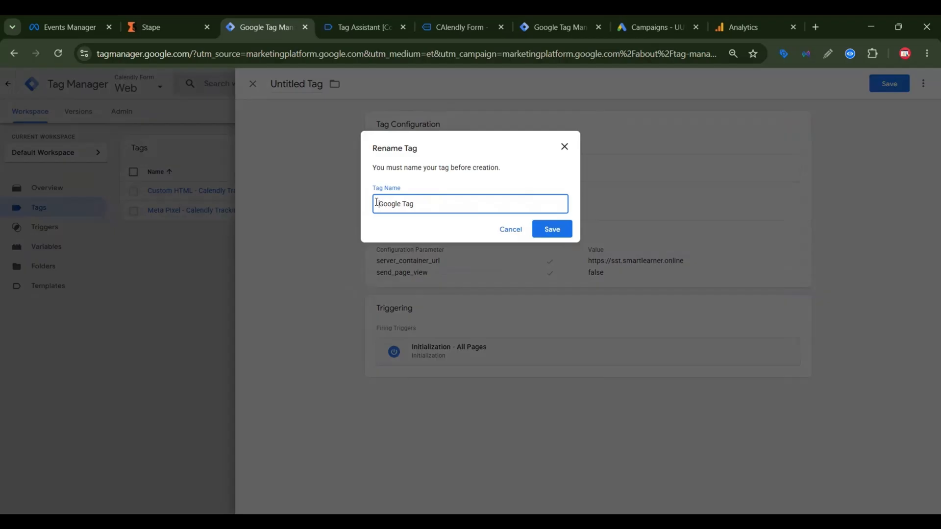
pyautogui.write('Calendly Form -')
pyautogui.click(551, 230)
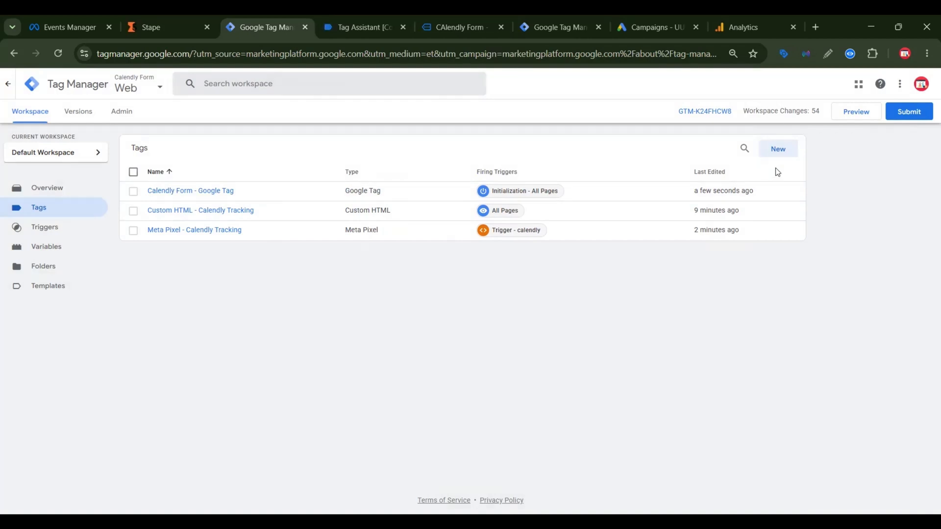
# Step: Create a Google Analytics: GA4 Event tag and enter the measurement ID copied from the Google Analytics web stream
pyautogui.click(773, 154)
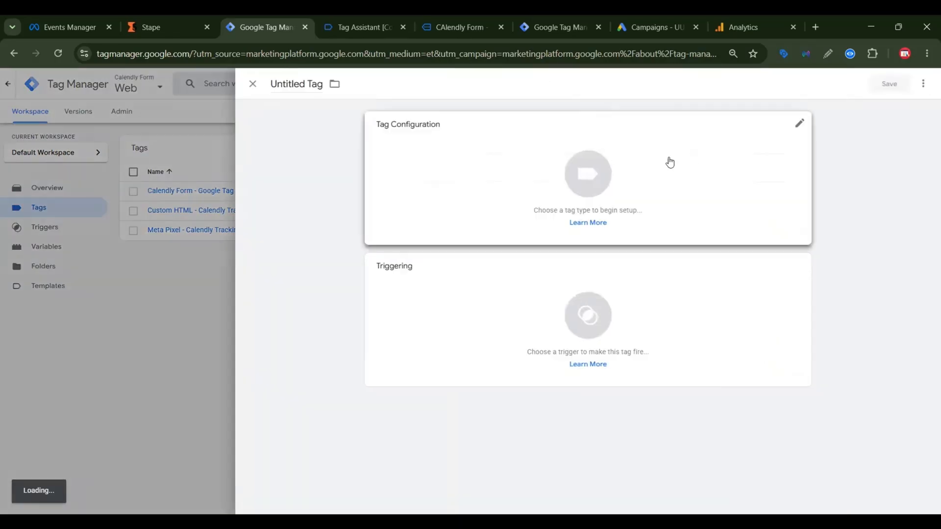
pyautogui.click(666, 164)
pyautogui.click(697, 170)
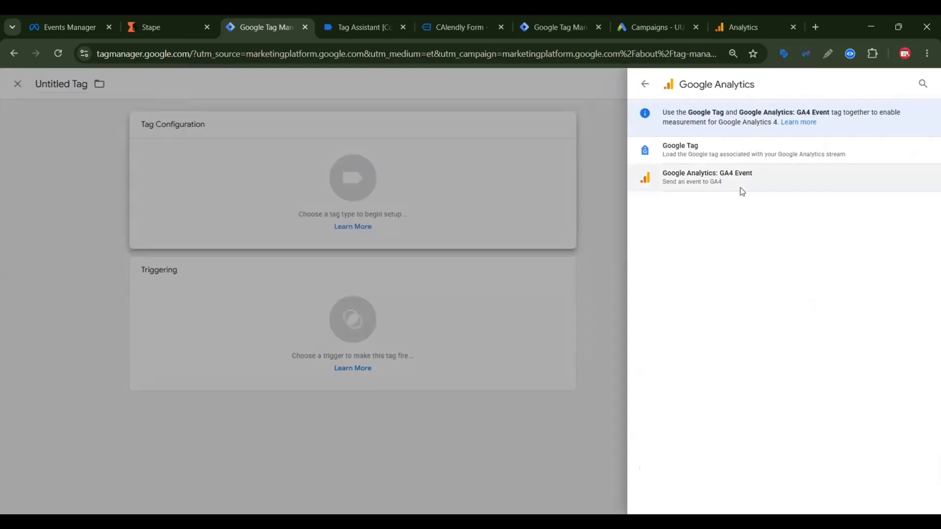
pyautogui.click(740, 186)
pyautogui.click(441, 223)
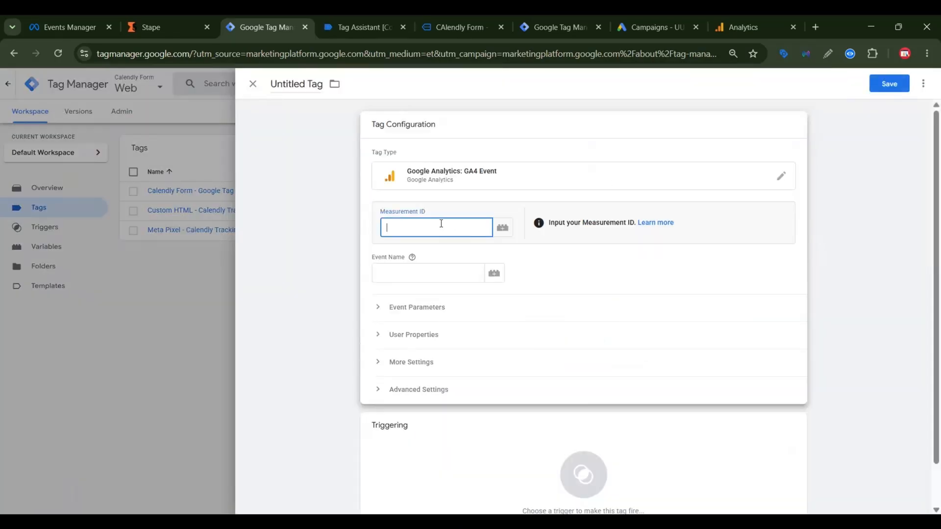
pyautogui.click(737, 22)
pyautogui.click(297, 15)
pyautogui.hotkey('ctrl', 'v')
# Step: Set the GA4 Event tag's event name to calendly_ followed by the calendly_event variable, giving calendly_{{calendly_event}}
pyautogui.click(440, 270)
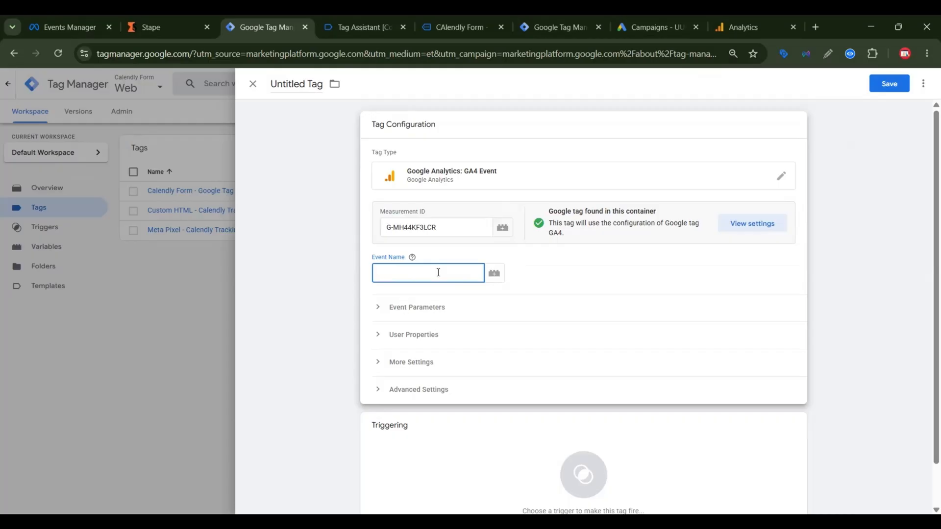
pyautogui.hotkey('ctrl', 'v')
pyautogui.click(494, 274)
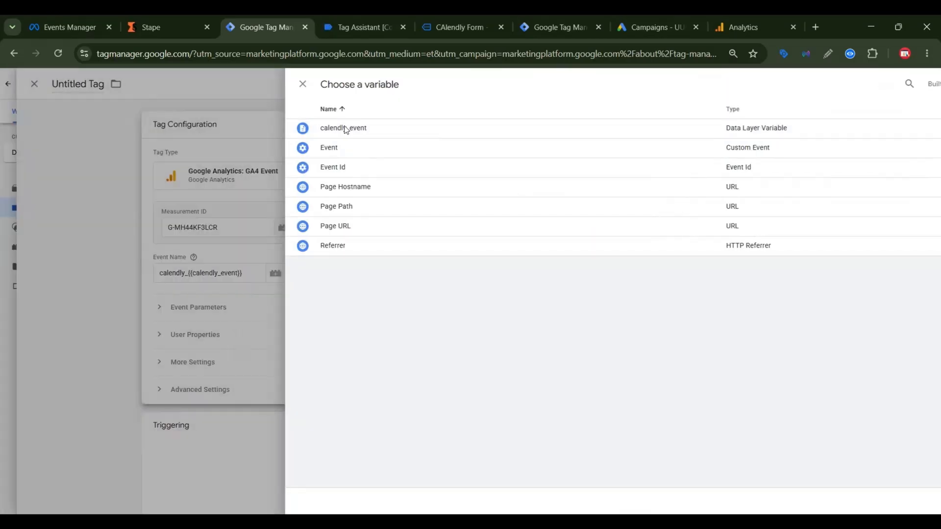
pyautogui.click(338, 129)
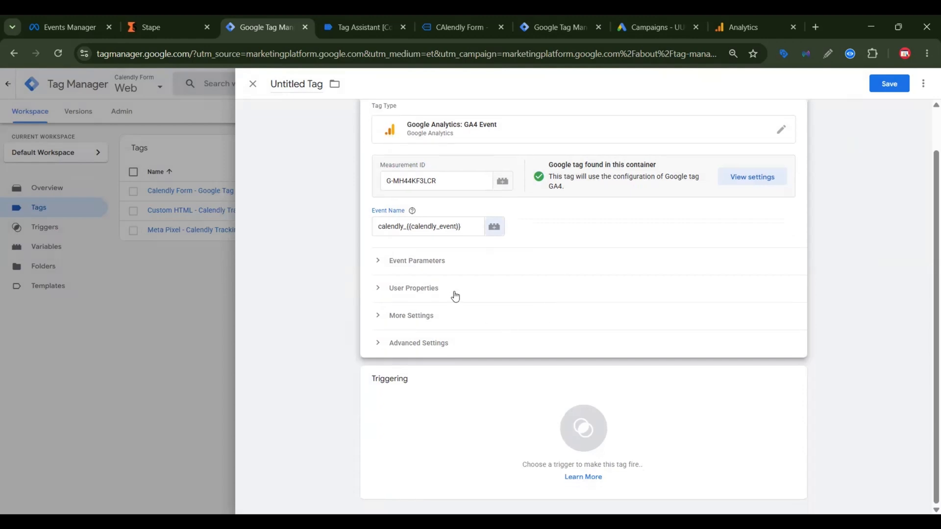
# Step: Add the event parameter event_id with the Event Id variable as its value
pyautogui.click(392, 261)
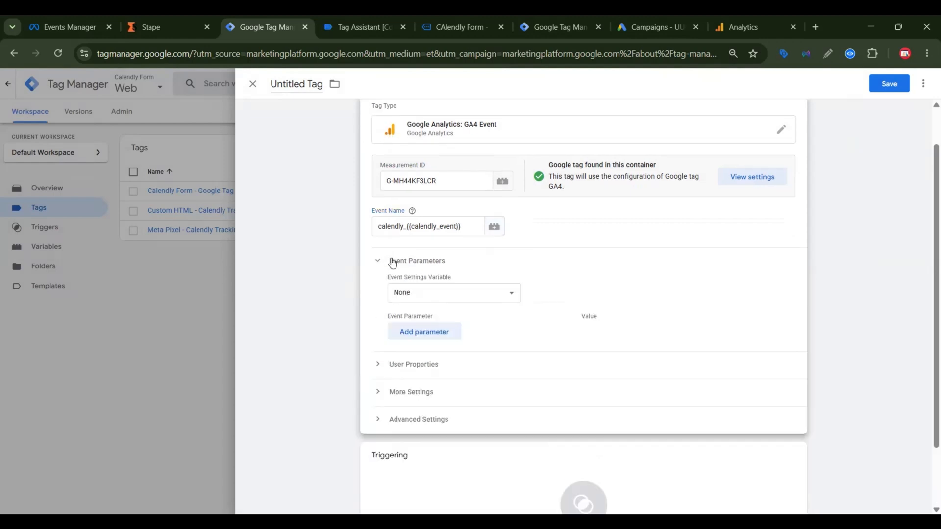
pyautogui.click(425, 332)
pyautogui.write('e')
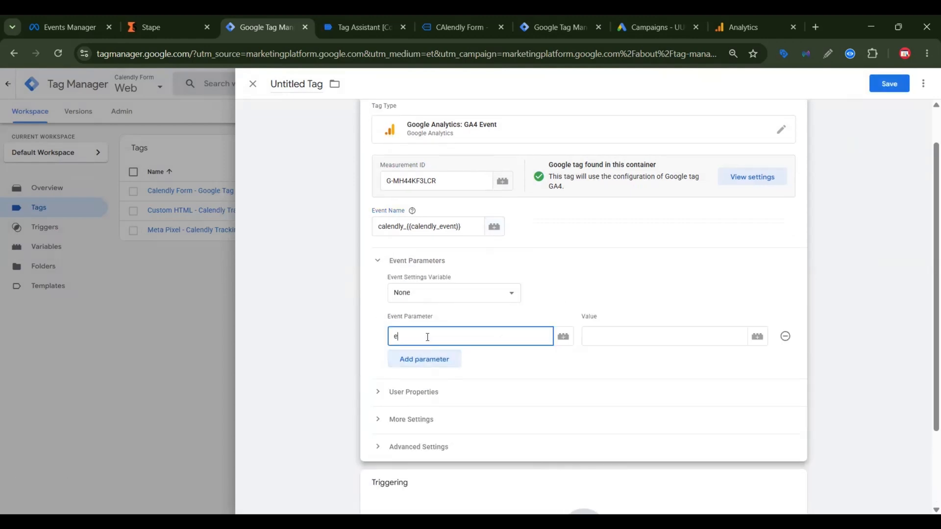
pyautogui.write('vent_')
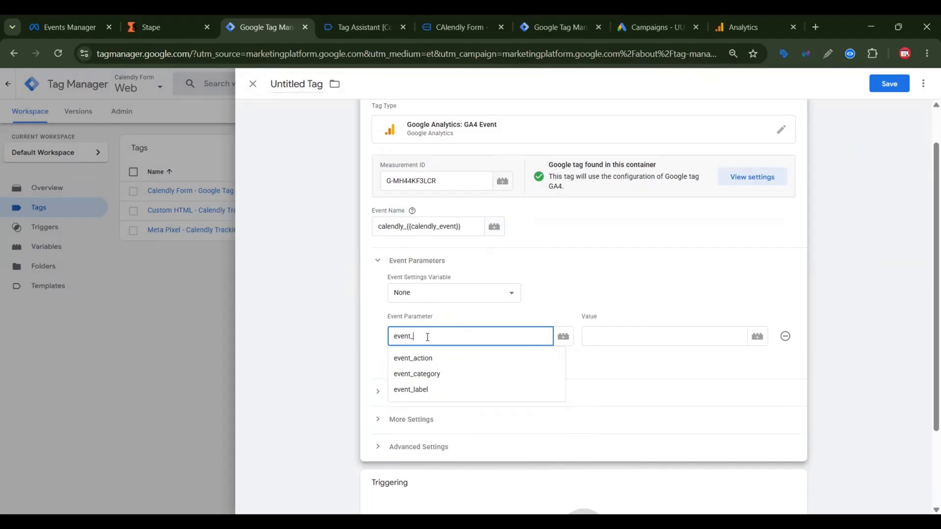
pyautogui.write('id')
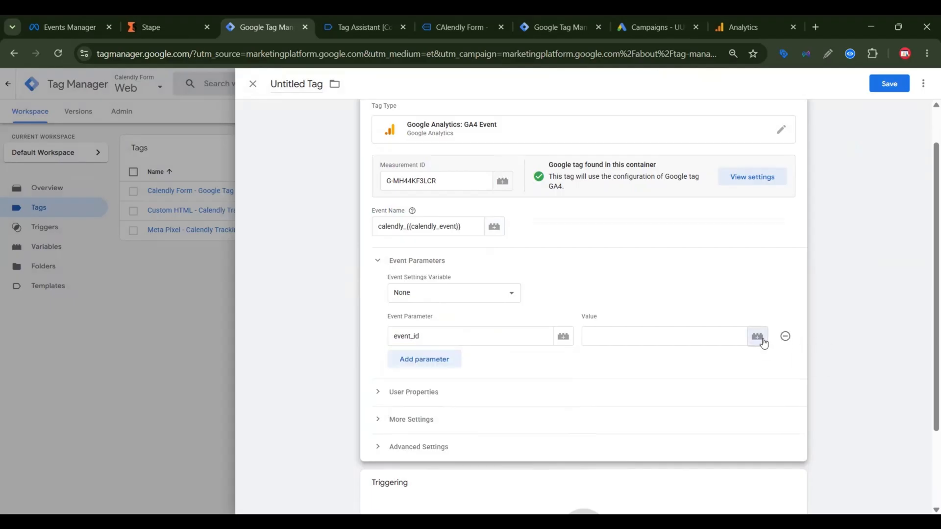
pyautogui.click(757, 337)
pyautogui.click(314, 172)
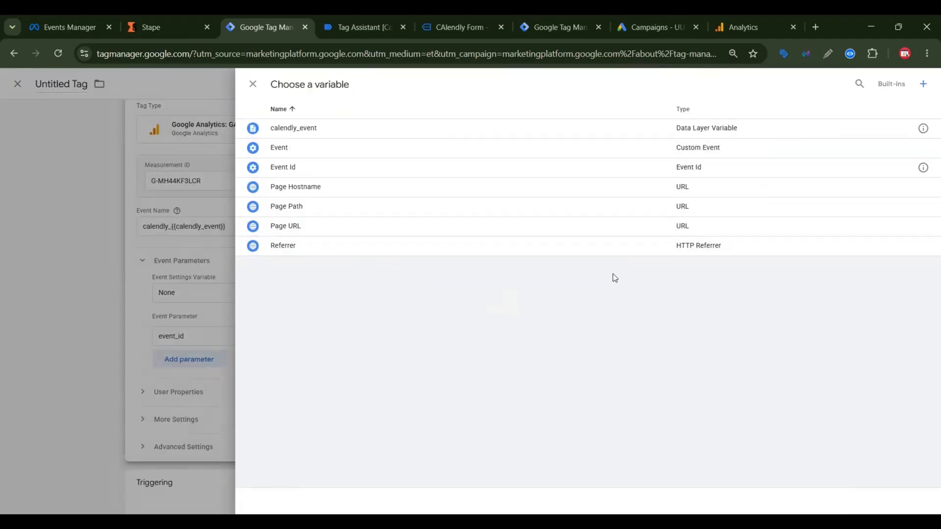
# Step: Assign Trigger - calendly as the firing trigger and save the tag as "Google Analytics GA4 Event"
pyautogui.scroll(-2, 571, 360)
pyautogui.click(612, 409)
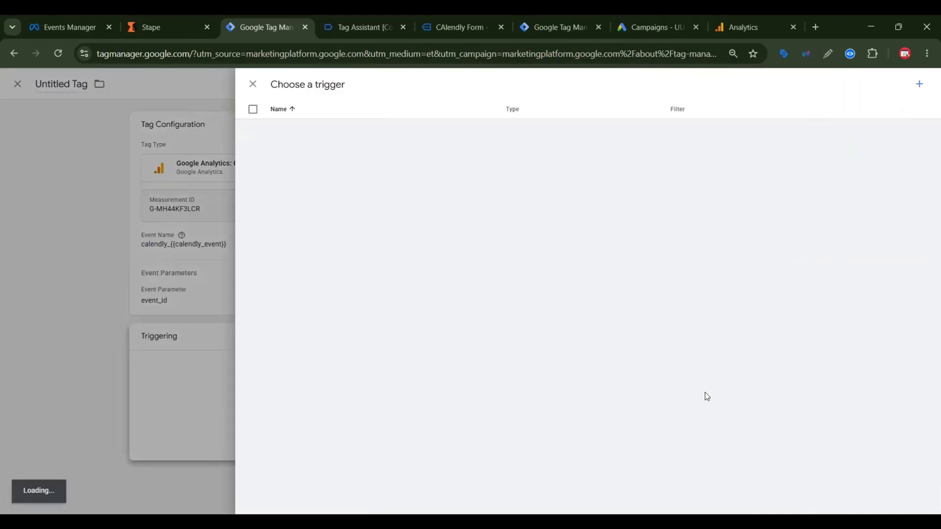
pyautogui.click(410, 187)
pyautogui.click(888, 84)
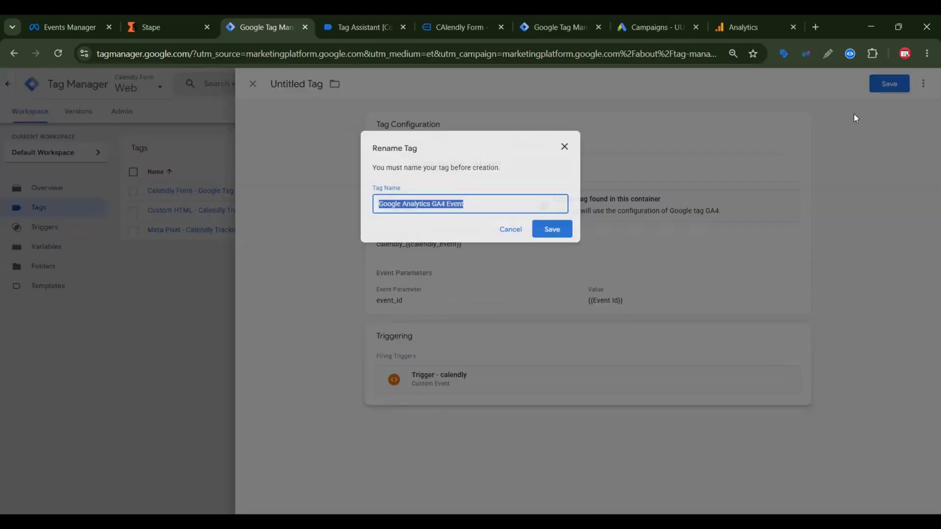
pyautogui.click(552, 231)
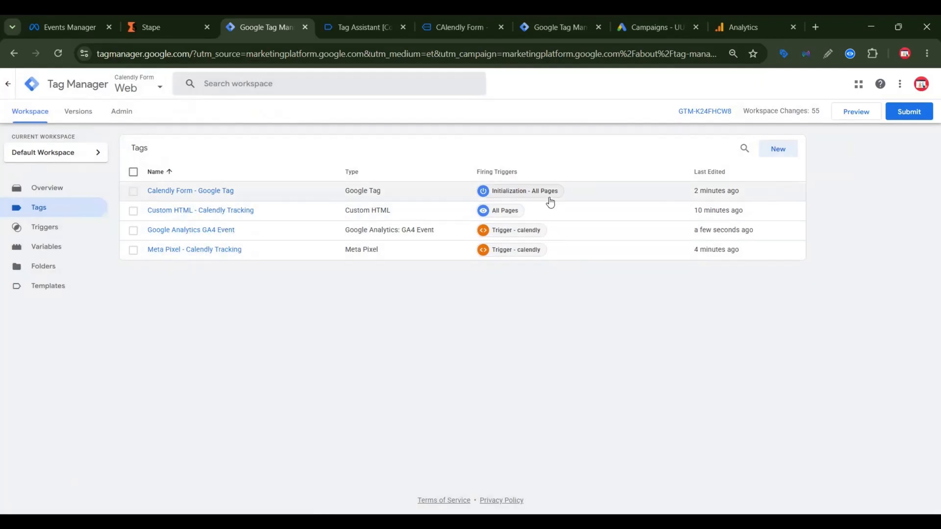
# Step: Preview the container and choose the June 18, 2026 2:00am slot in the Calendly form on the site
pyautogui.click(858, 116)
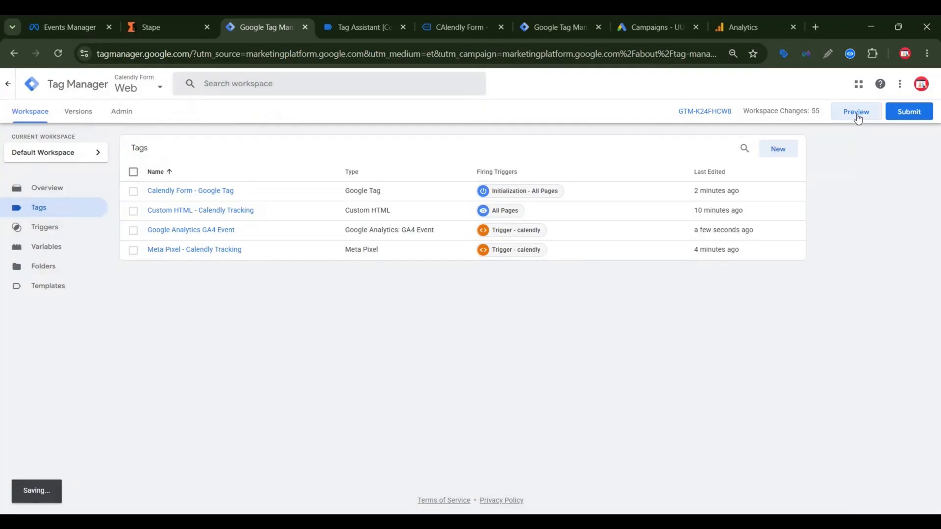
pyautogui.click(473, 19)
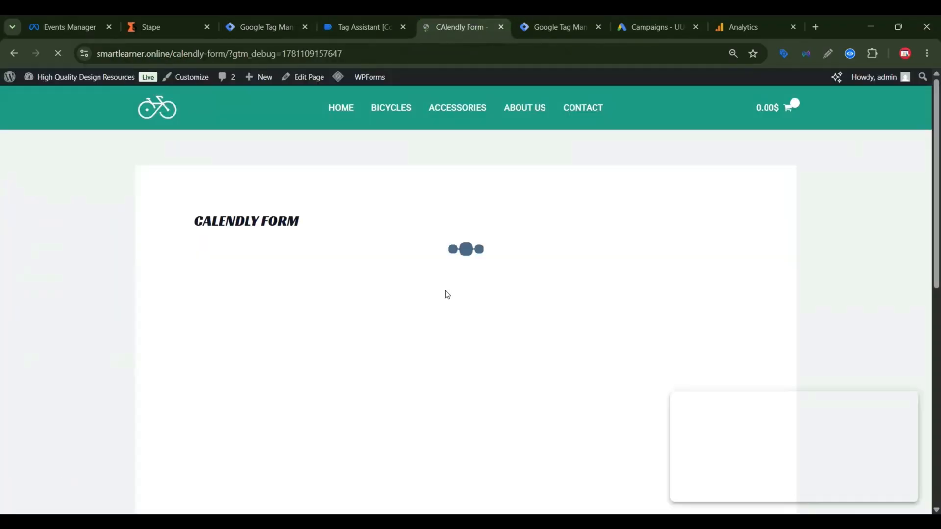
pyautogui.scroll(-5, 458, 282)
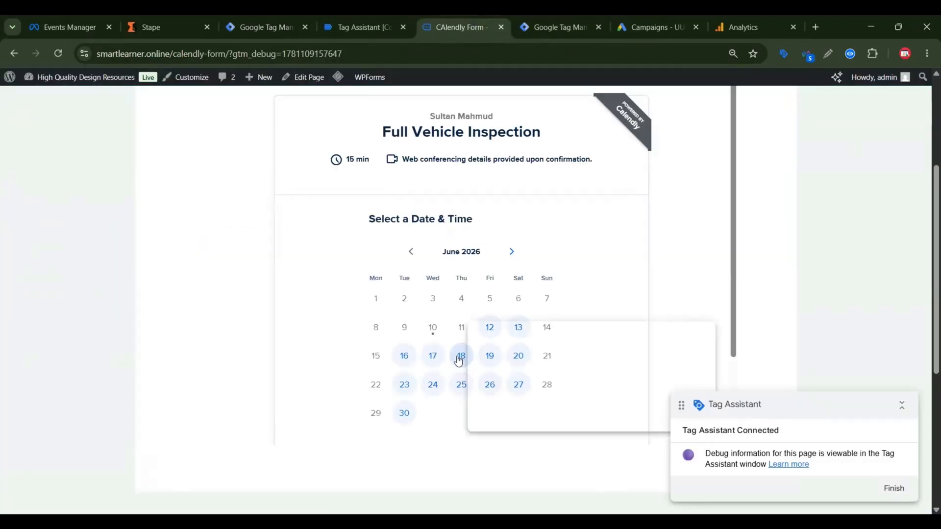
pyautogui.click(461, 357)
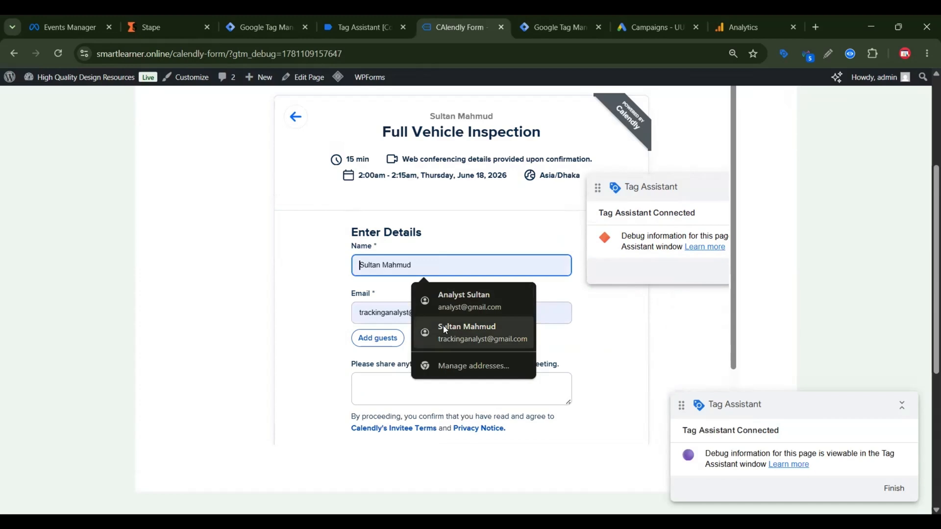
pyautogui.click(478, 331)
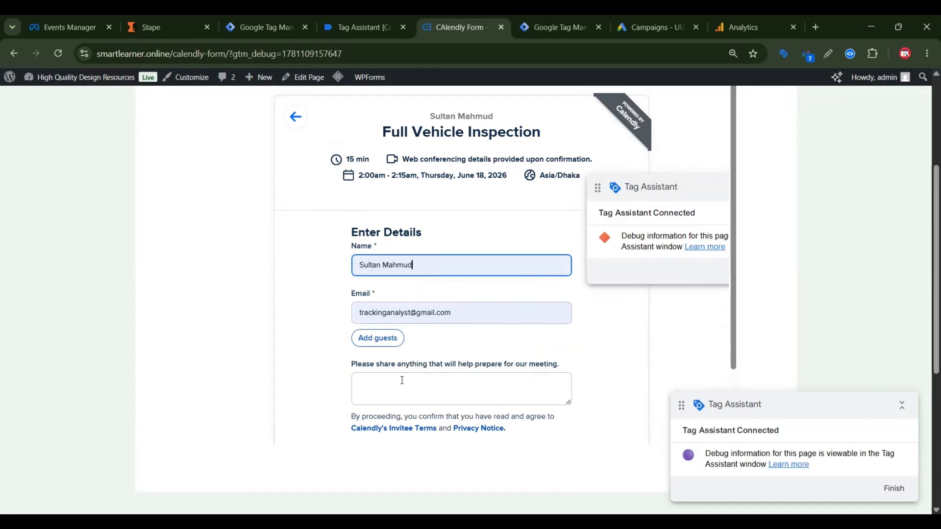
# Step: Enter "test" as the meeting preparation note and schedule the Full Vehicle Inspection booking
pyautogui.click(398, 384)
pyautogui.write('test')
pyautogui.scroll(-2, 431, 397)
pyautogui.click(404, 381)
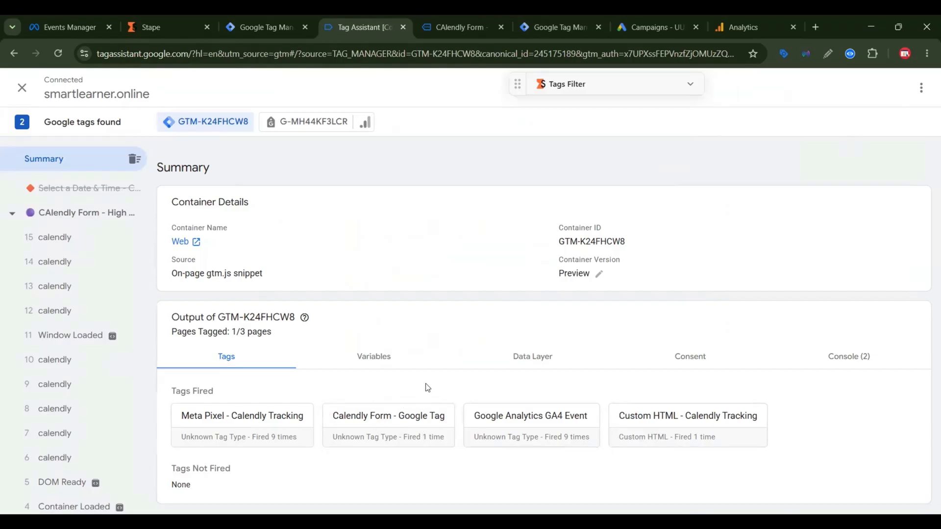
# Step: Review the incoming Calendly events in Google Analytics DebugView and inspect the parameters of calendly_page_height
pyautogui.click(753, 14)
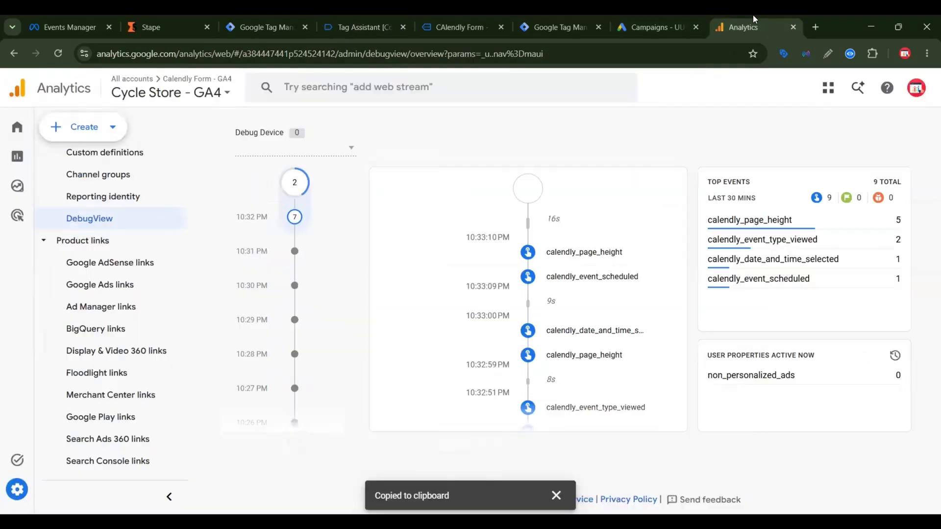
pyautogui.scroll(-1, 616, 321)
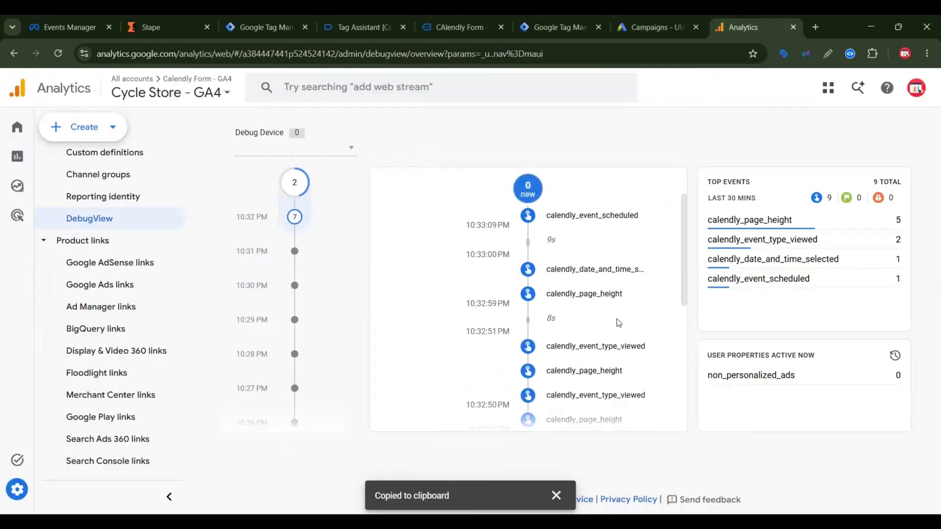
pyautogui.scroll(1, 625, 317)
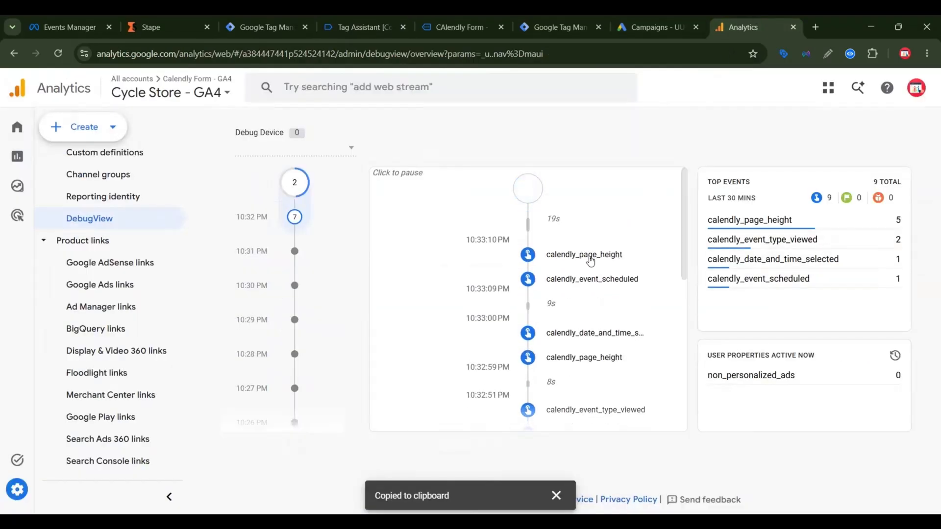
pyautogui.click(592, 260)
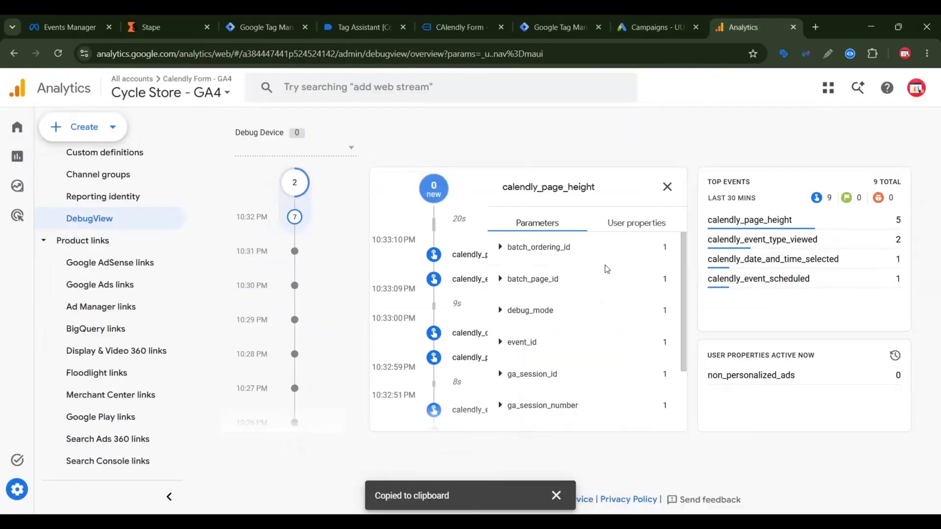
pyautogui.click(666, 185)
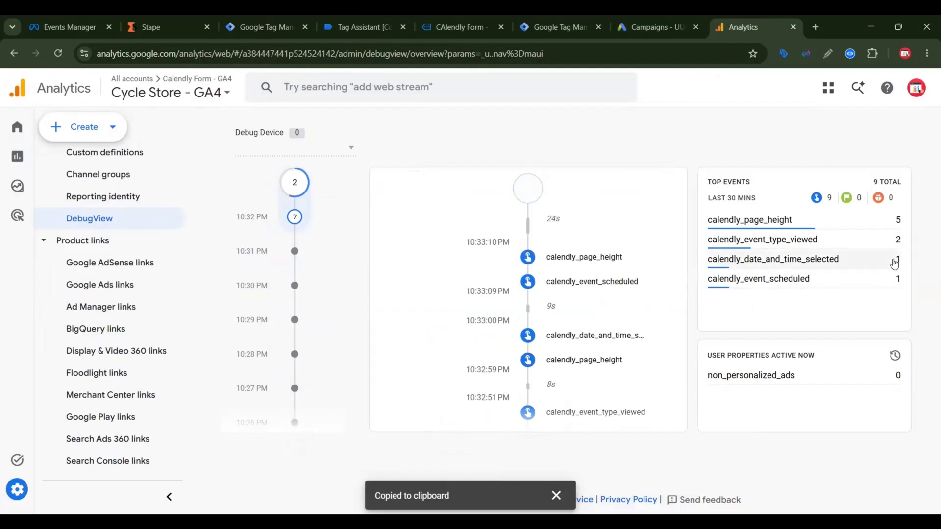
# Step: In the Server container of Google Tag Manager, create a tag of type Google Analytics: GA4
pyautogui.click(562, 19)
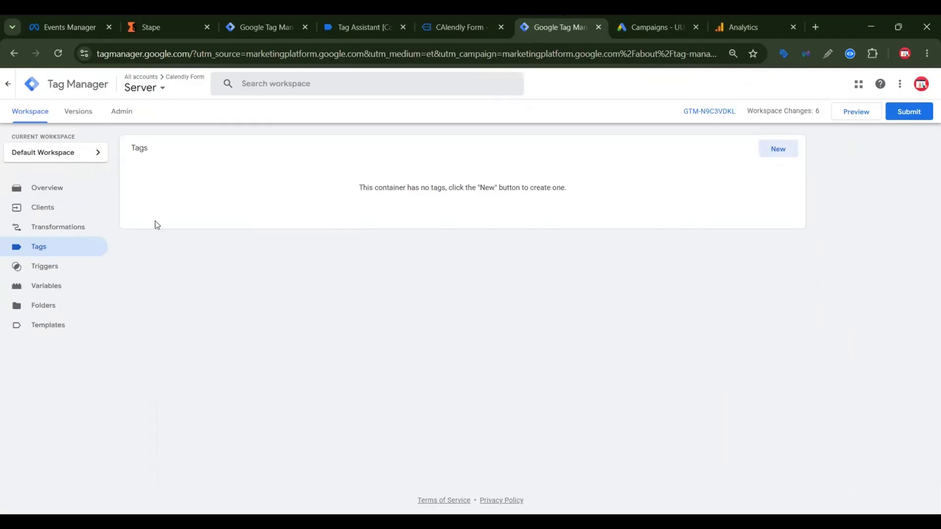
pyautogui.click(779, 153)
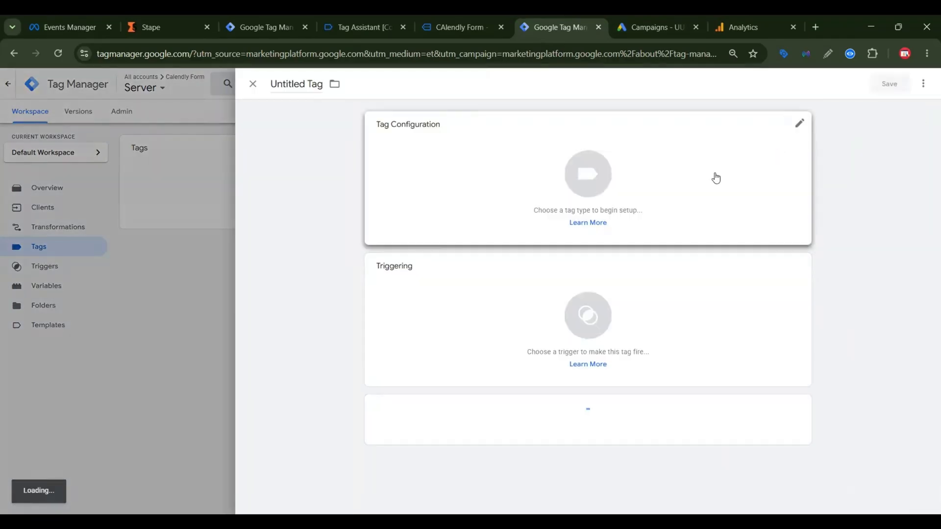
pyautogui.click(719, 187)
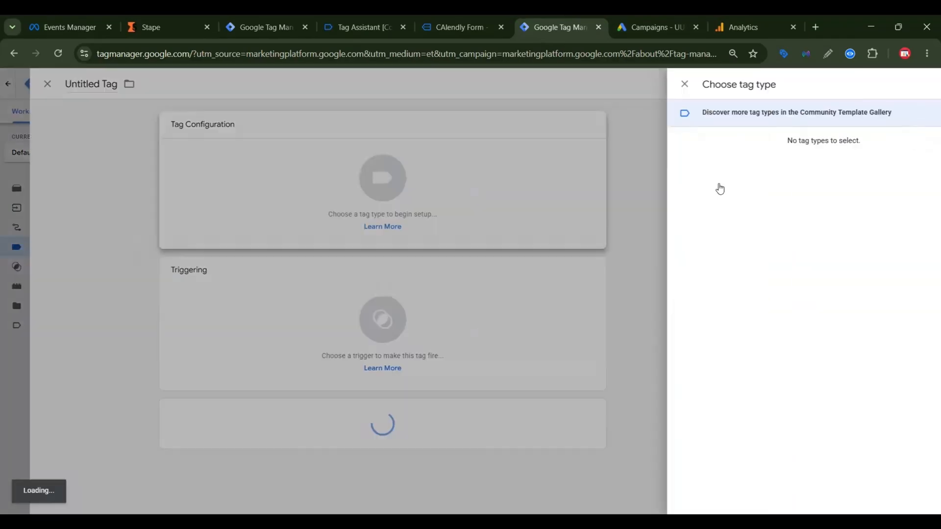
pyautogui.click(729, 178)
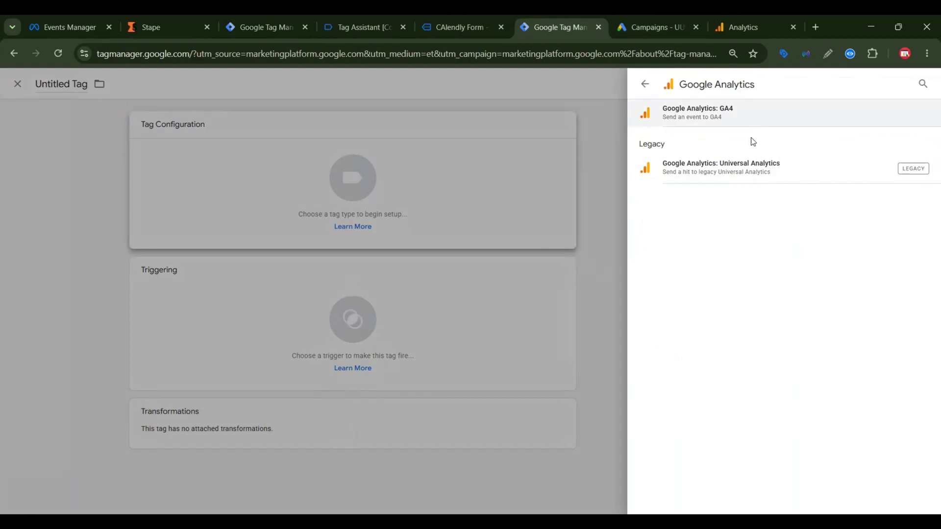
pyautogui.click(745, 123)
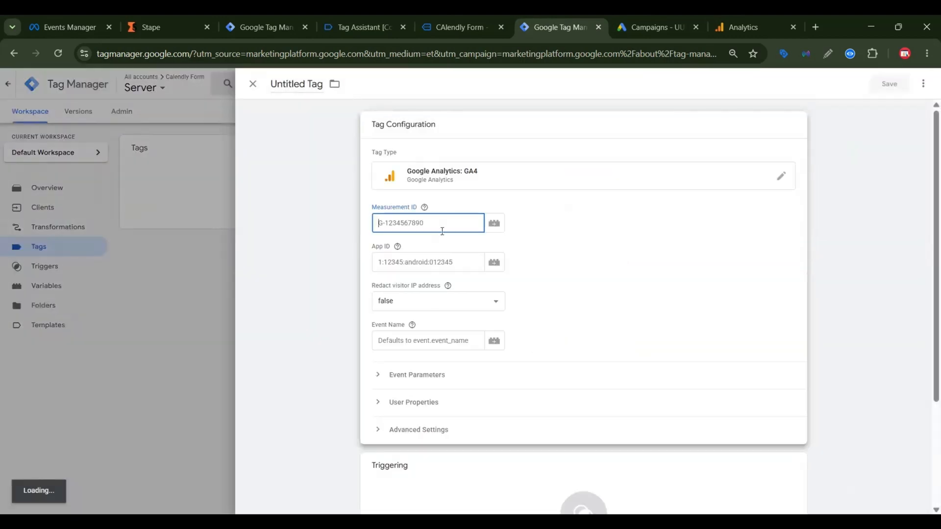
# Step: Copy the GA4 web stream's measurement ID from Google Analytics and enter G-MH44KF3LCR as the server tag's Measurement ID
pyautogui.click(726, 20)
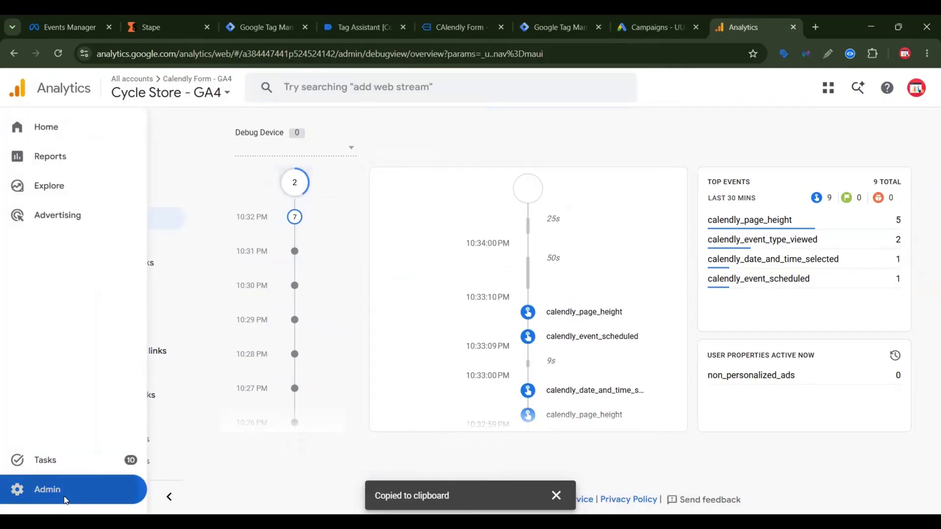
pyautogui.click(65, 500)
pyautogui.click(549, 416)
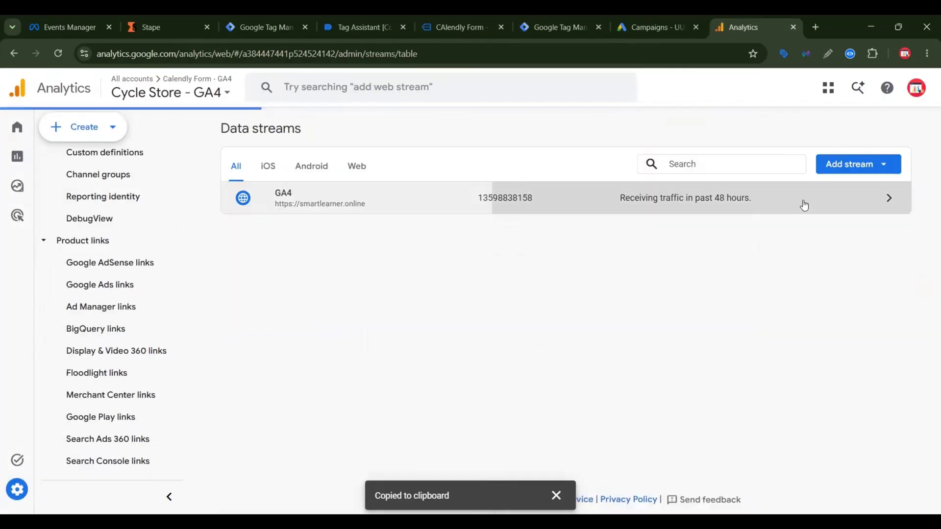
pyautogui.click(804, 202)
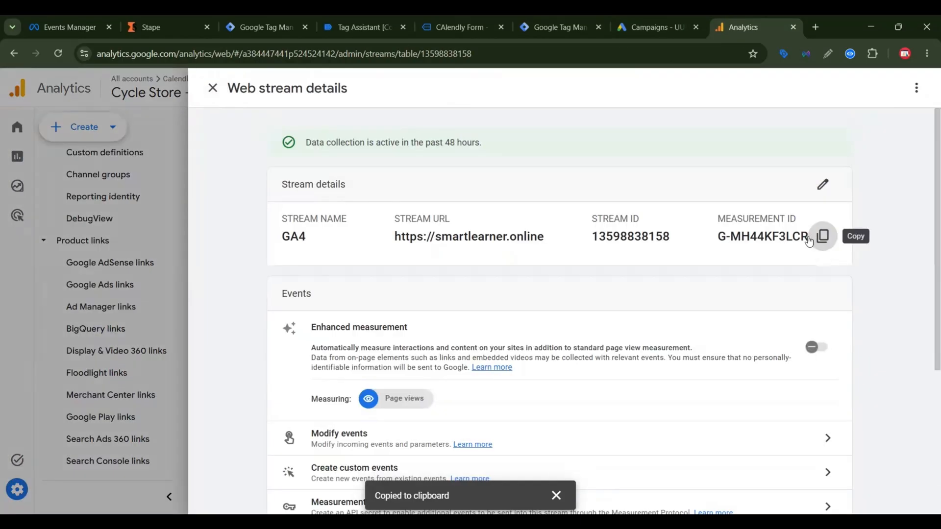
pyautogui.click(544, 26)
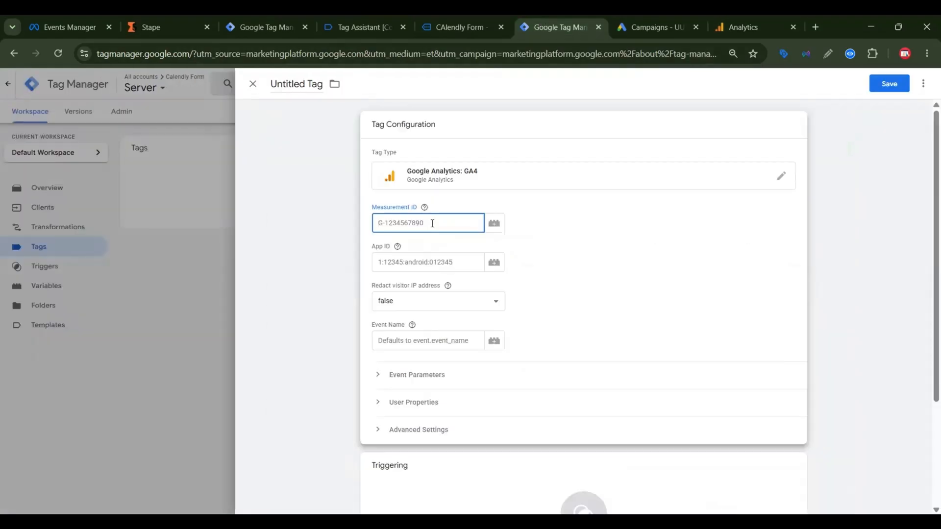
pyautogui.hotkey('ctrl', 'v')
# Step: Create a Custom-type firing trigger for the GA4 tag and set it to fire on Some Events
pyautogui.scroll(-2, 515, 392)
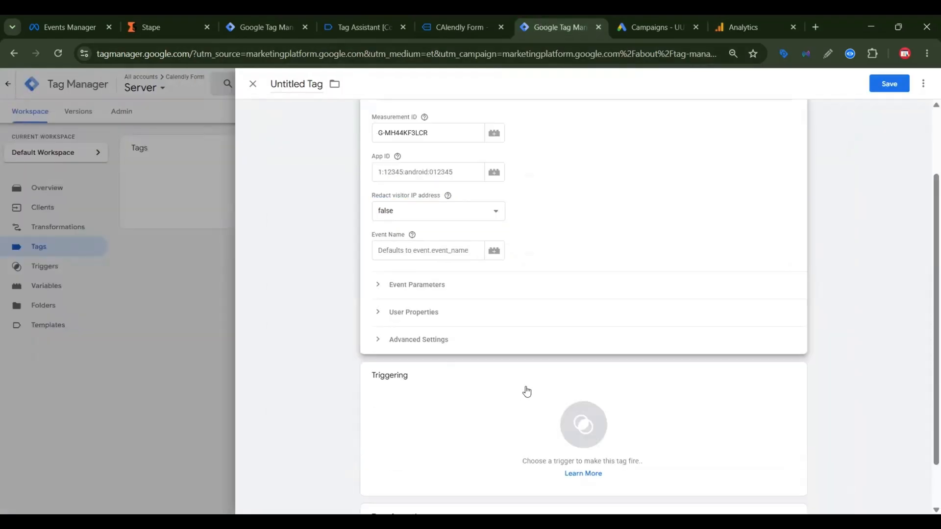
pyautogui.click(527, 384)
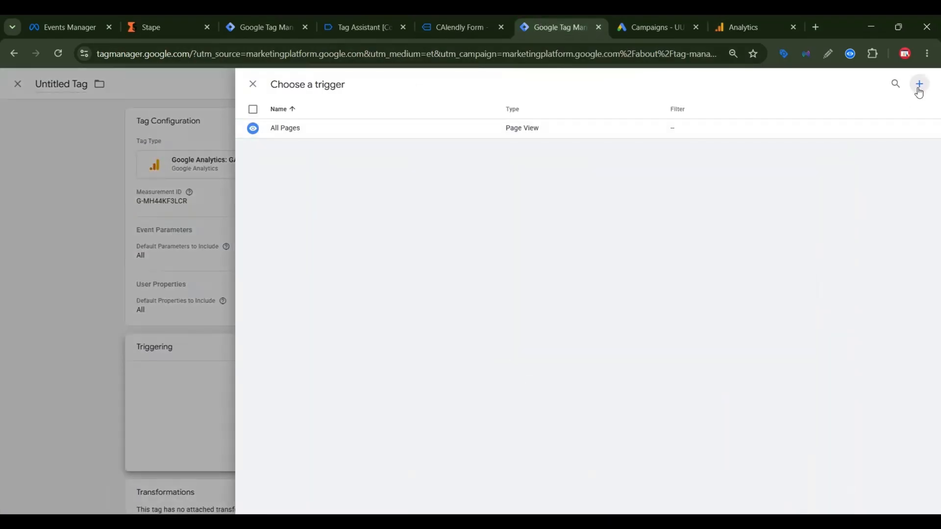
pyautogui.click(919, 91)
pyautogui.click(713, 131)
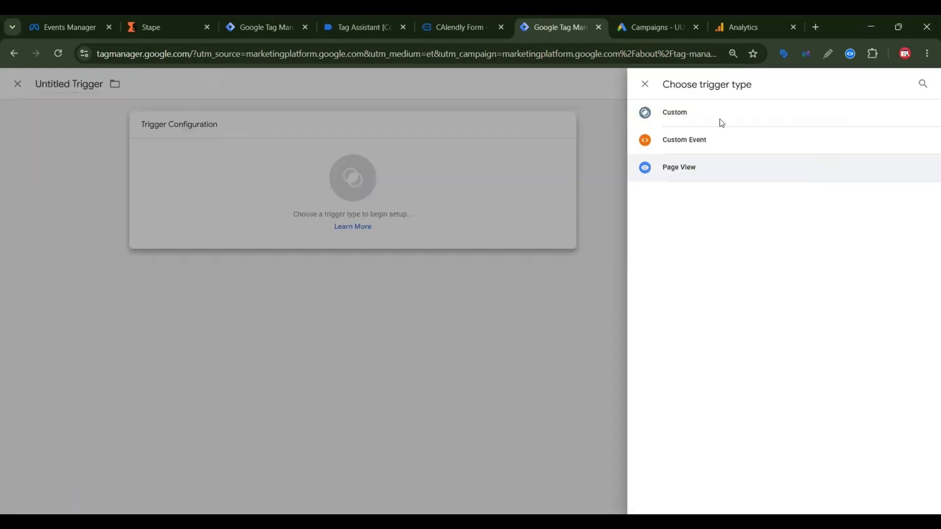
pyautogui.click(722, 123)
pyautogui.click(474, 222)
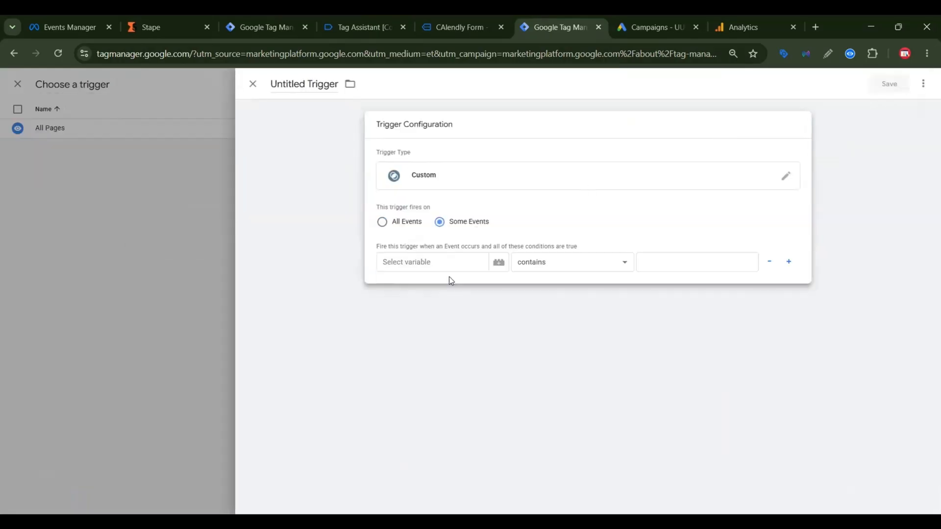
# Step: Set the trigger condition to the built-in variable Client Name equals "2b4"
pyautogui.click(430, 265)
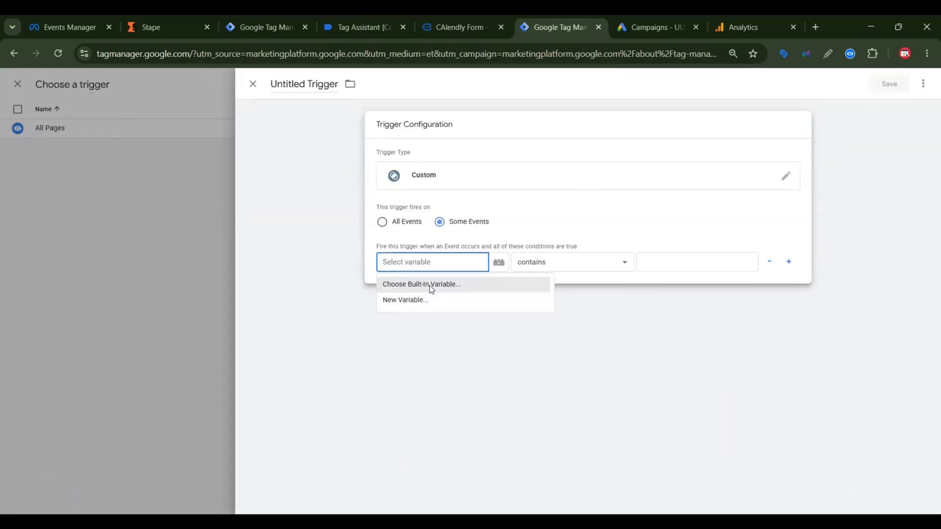
pyautogui.click(430, 285)
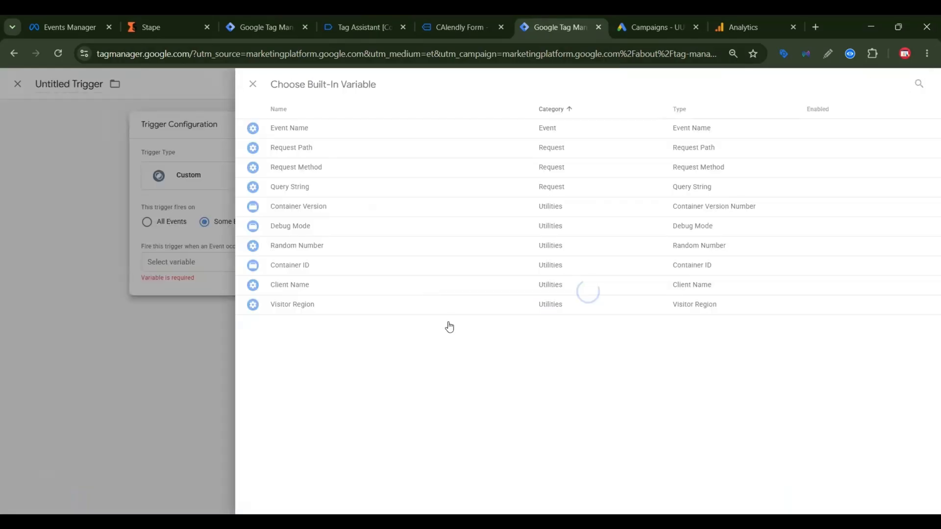
pyautogui.click(256, 291)
pyautogui.click(543, 263)
pyautogui.click(664, 260)
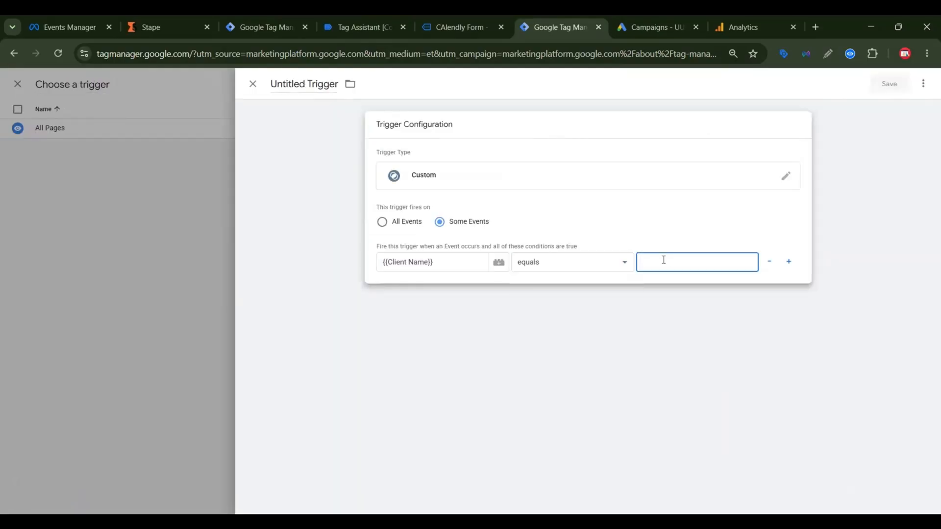
pyautogui.write('2b4')
# Step: Save the trigger as "Custom" and the server tag as "Google Analytics GA4"
pyautogui.click(889, 87)
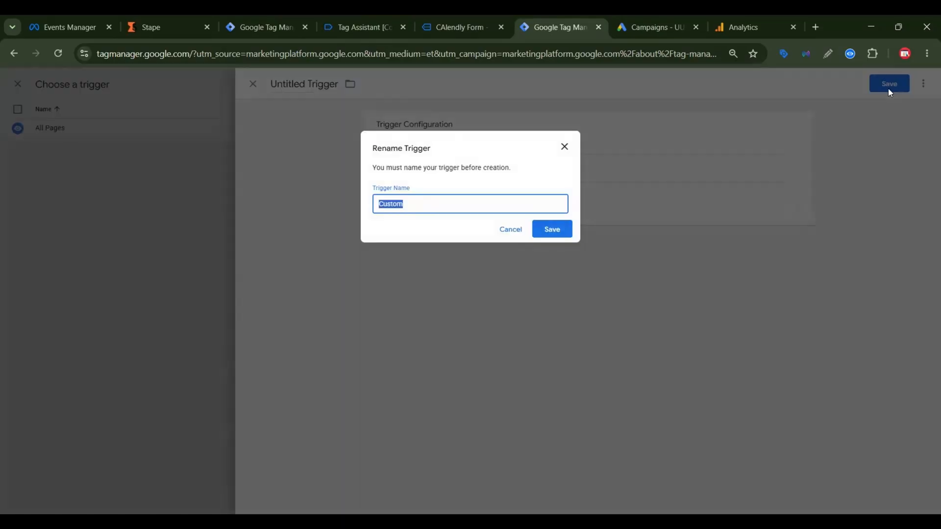
pyautogui.click(567, 236)
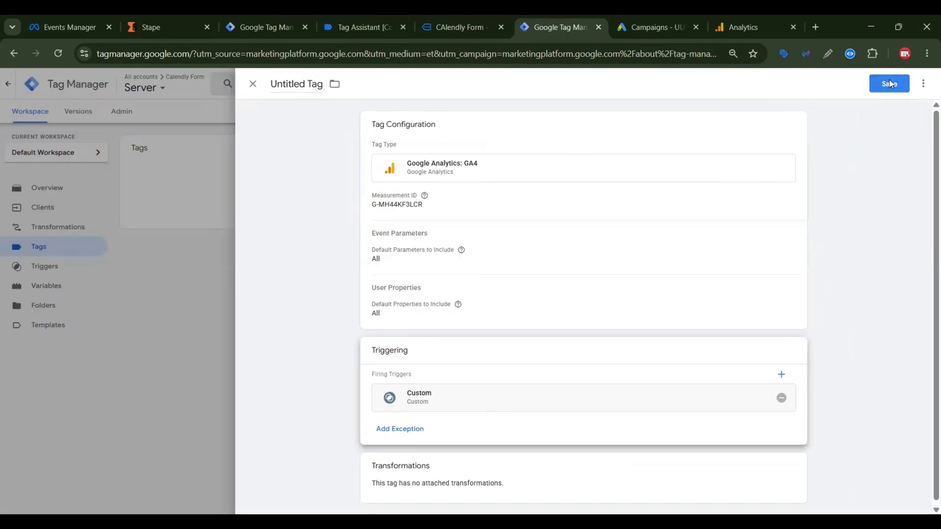
pyautogui.click(889, 84)
pyautogui.click(553, 229)
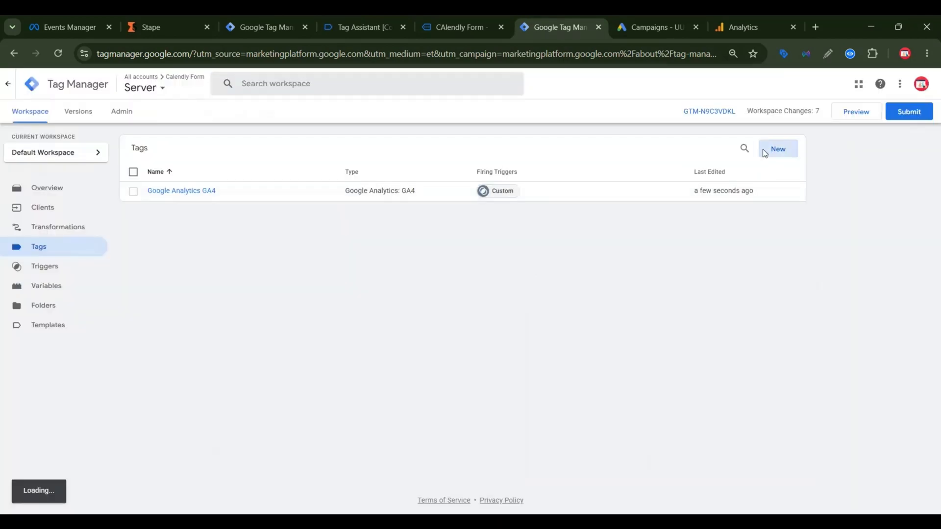
# Step: Create another server tag using the Conversions API Tag template by facebookincubator, found by searching the Community Template Gallery for "Face"
pyautogui.click(764, 153)
pyautogui.click(683, 166)
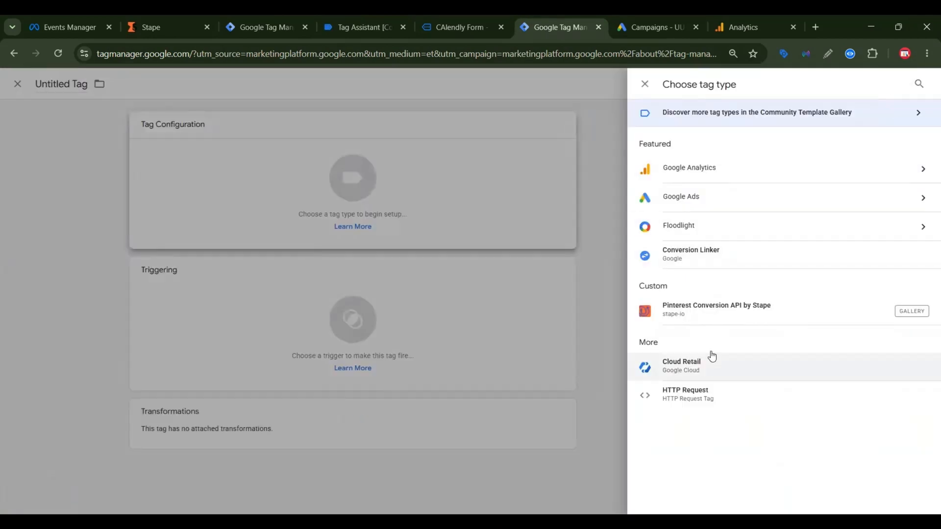
pyautogui.click(811, 116)
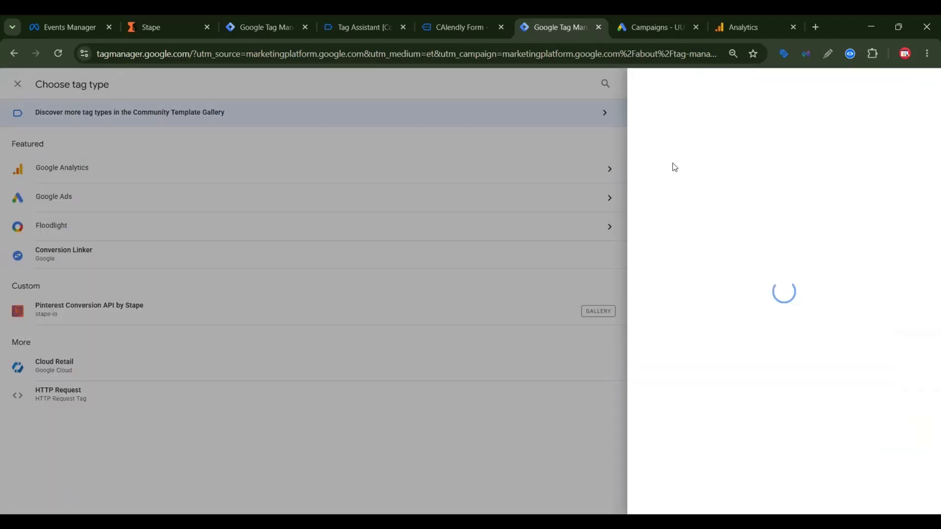
pyautogui.click(774, 92)
pyautogui.write('Face')
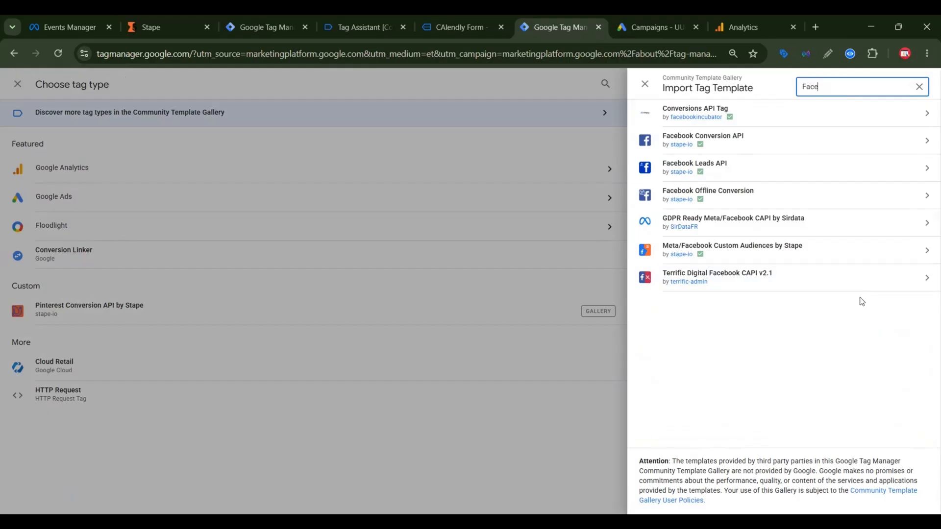
pyautogui.click(803, 124)
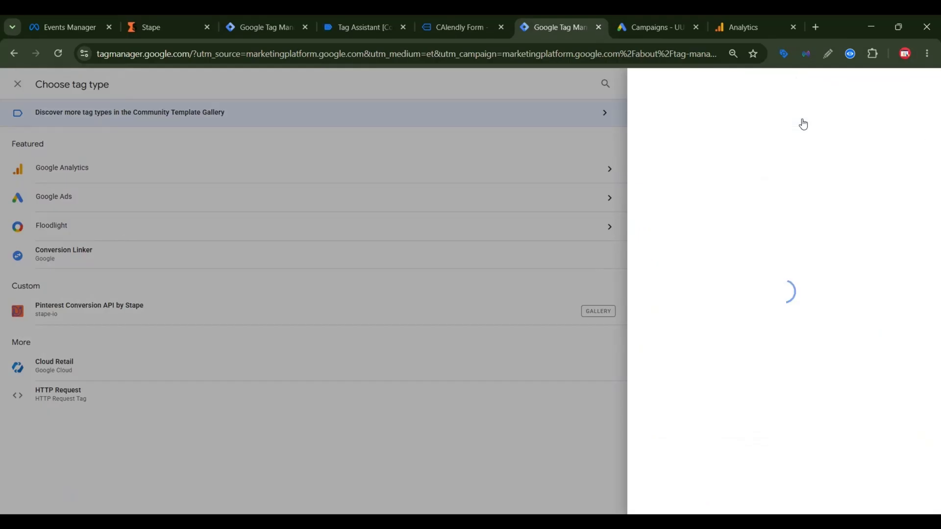
pyautogui.click(879, 88)
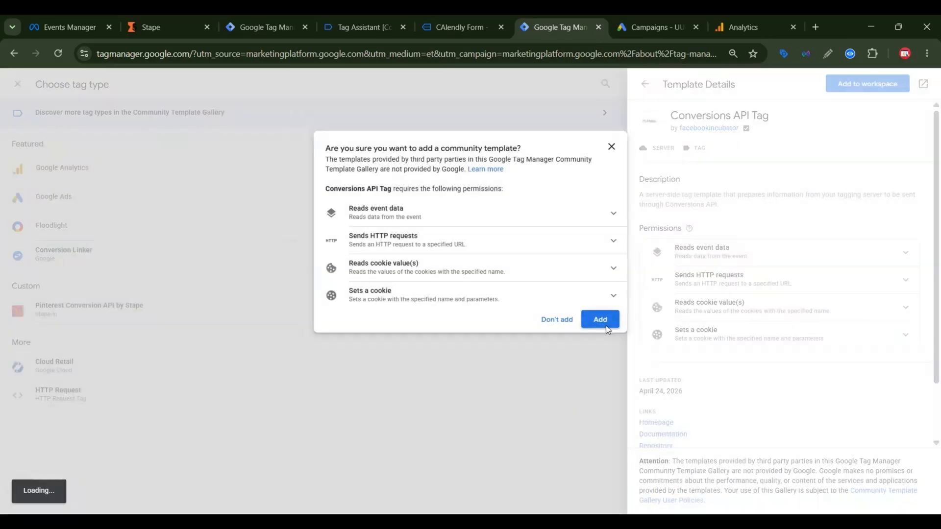
pyautogui.click(606, 326)
# Step: Copy the Calendly Form Tracking dataset ID from the Meta Events Manager settings into the Conversions API tag's Pixel ID
pyautogui.click(409, 248)
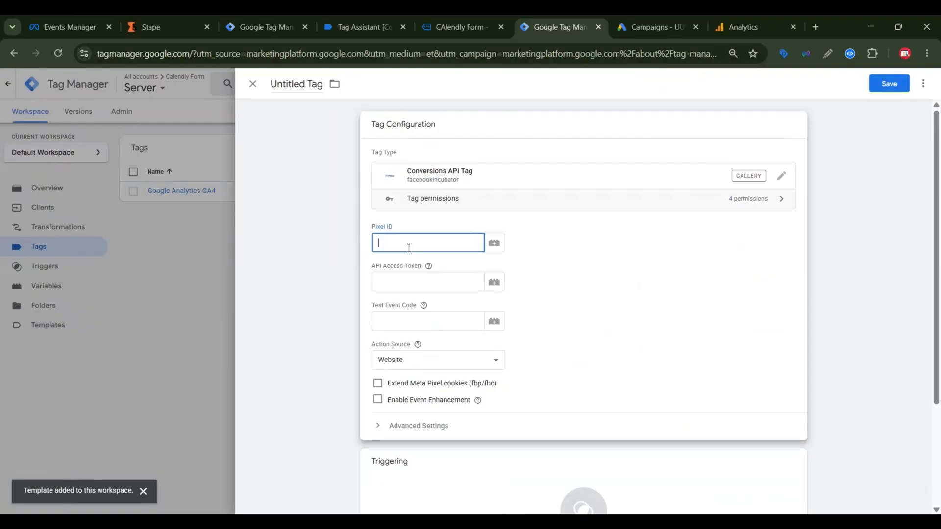
pyautogui.click(81, 20)
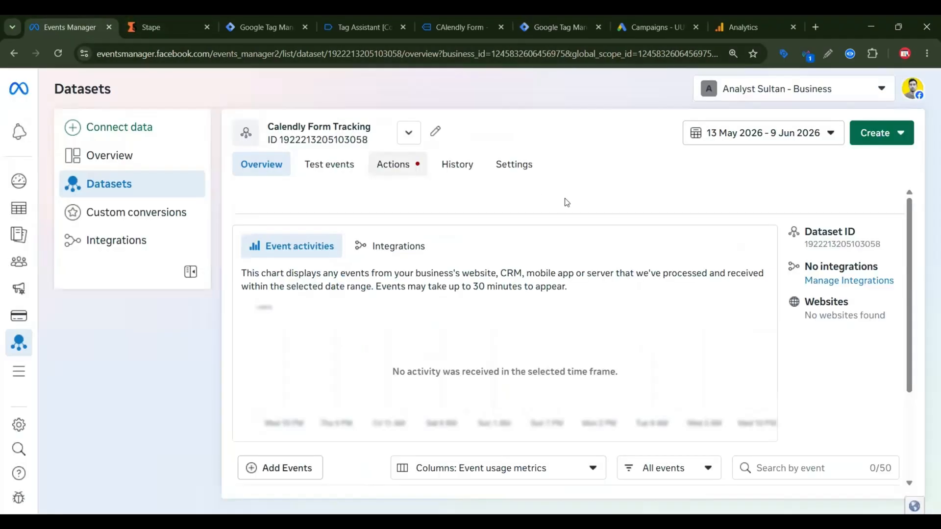
pyautogui.click(523, 169)
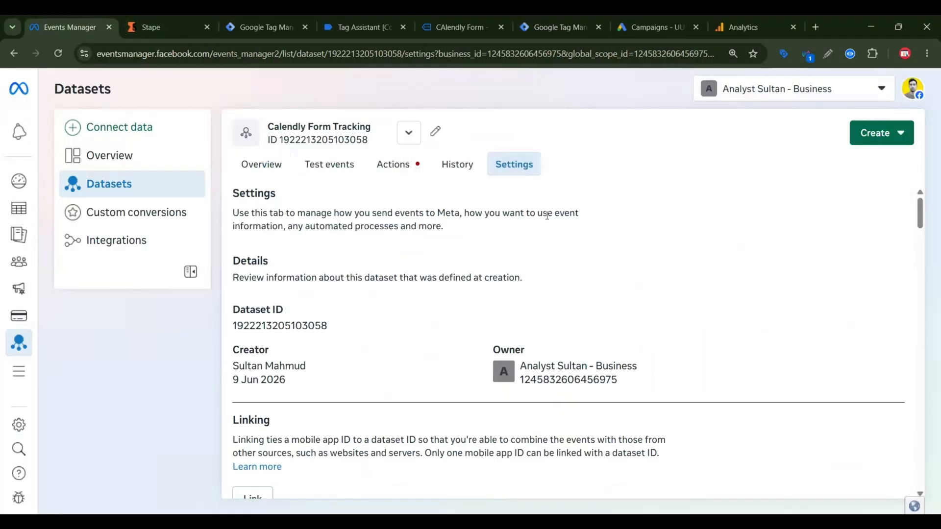
pyautogui.click(349, 326)
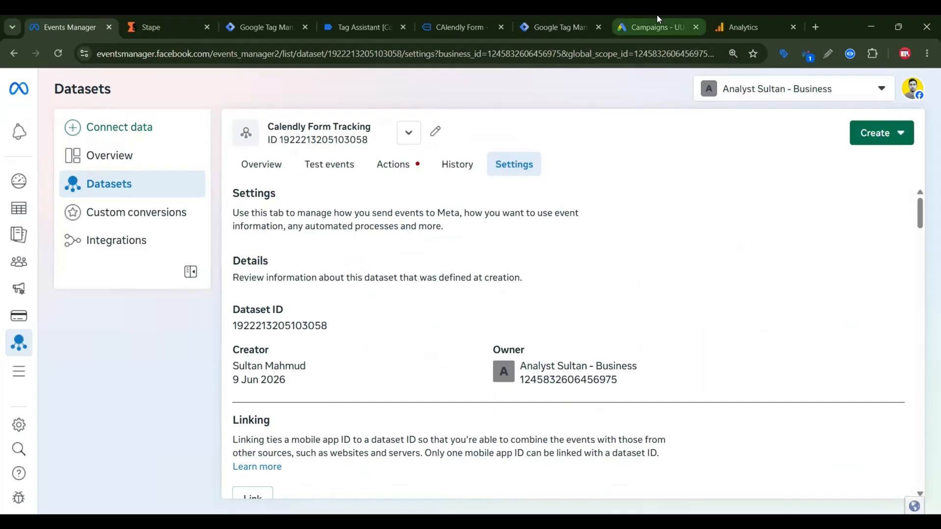
pyautogui.click(524, 22)
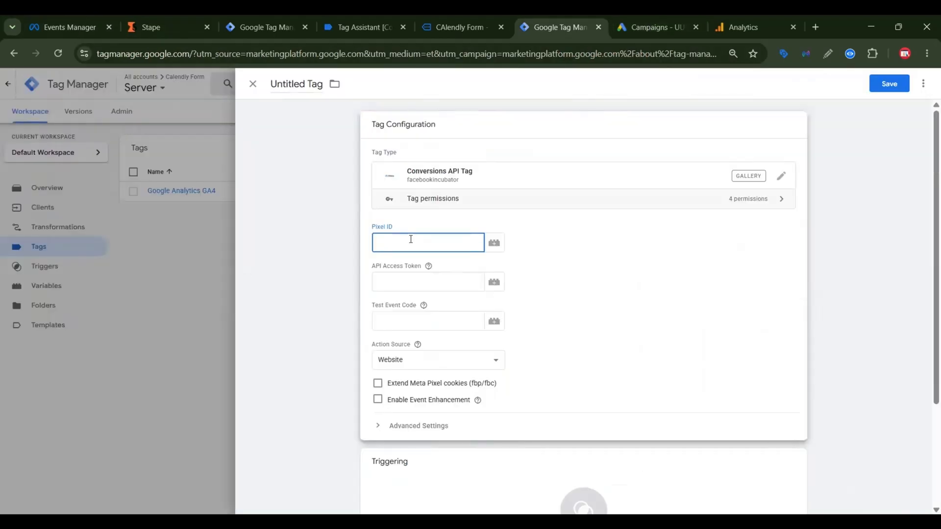
pyautogui.hotkey('ctrl', 'v')
# Step: Generate a direct-integration access token without Dataset Quality API in Meta Events Manager and paste it into the Conversions API tag's API Access Token
pyautogui.click(64, 27)
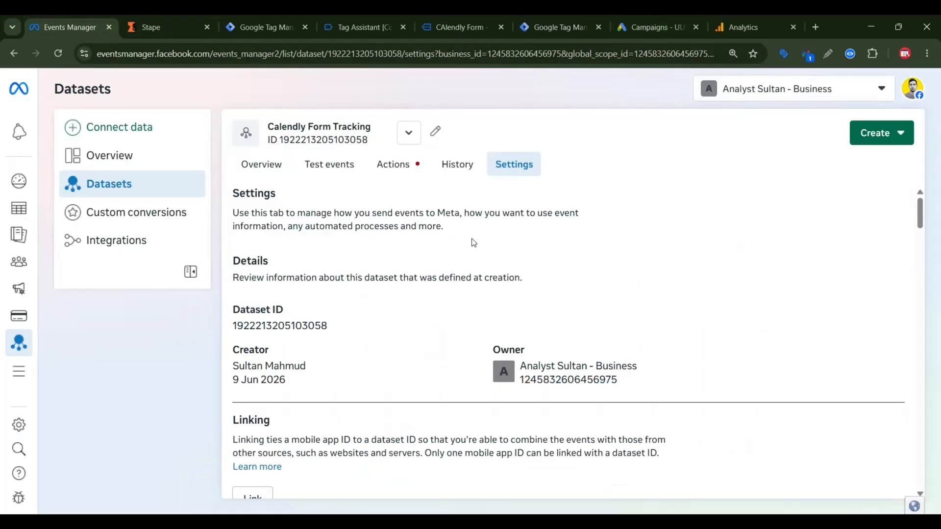
pyautogui.scroll(-15, 474, 242)
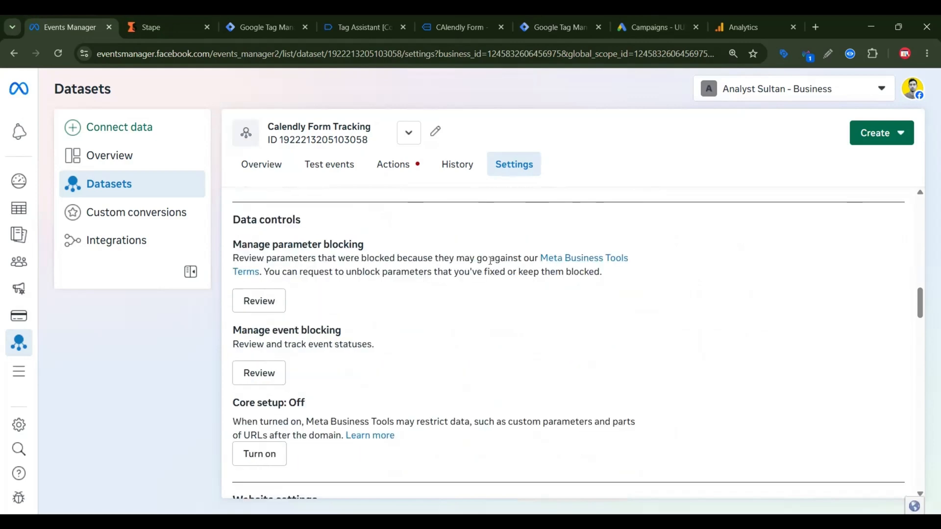
pyautogui.scroll(-10, 491, 260)
pyautogui.click(240, 335)
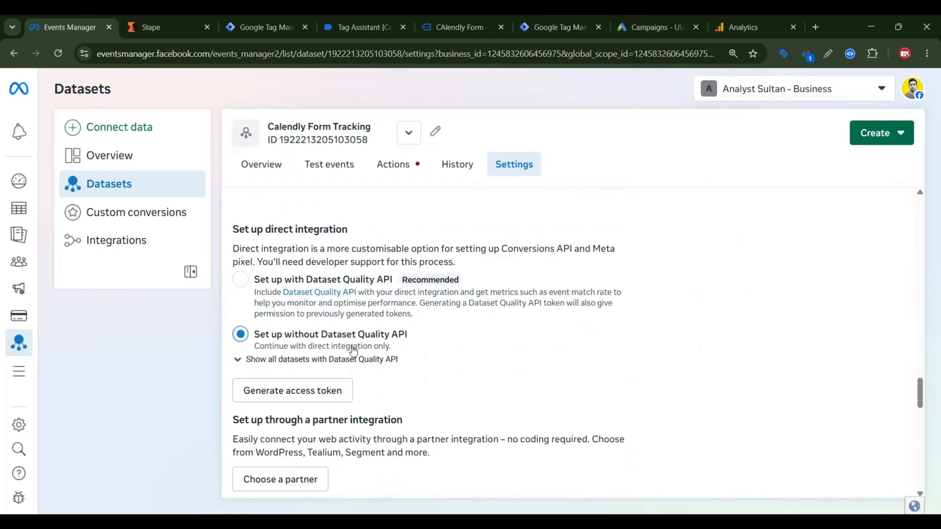
pyautogui.click(287, 403)
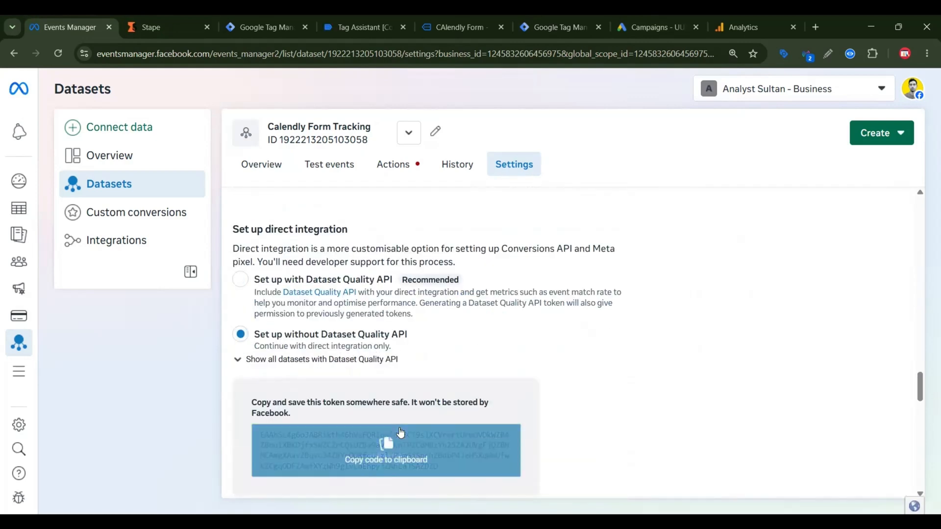
pyautogui.click(400, 432)
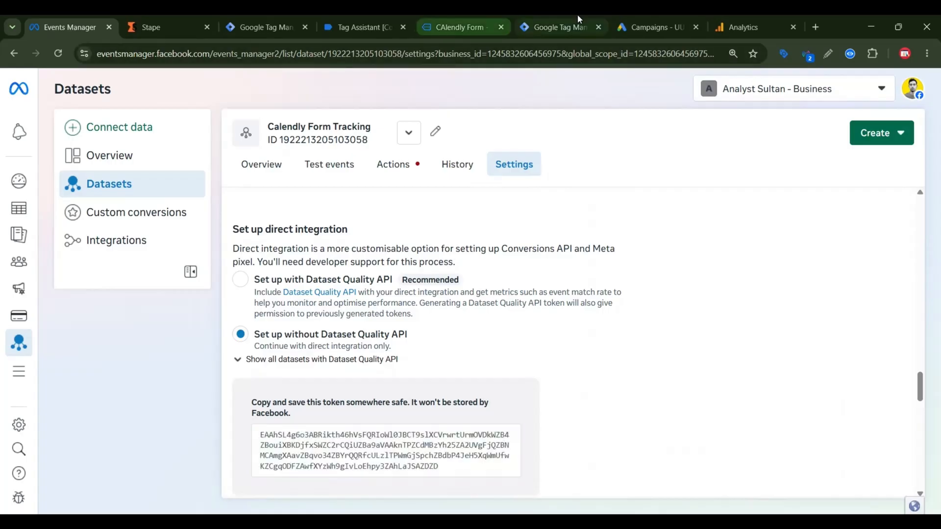
pyautogui.click(563, 27)
pyautogui.click(427, 282)
pyautogui.hotkey('ctrl', 'v')
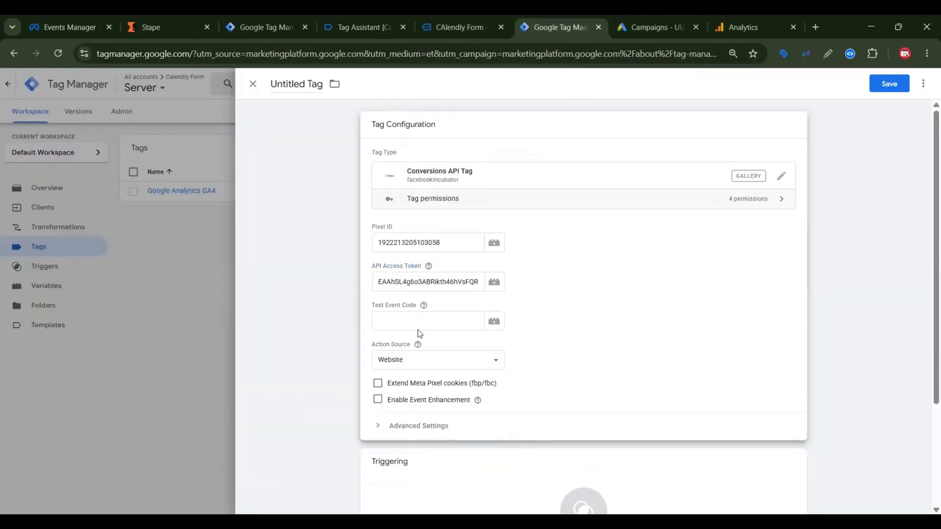
# Step: Copy the server test code for the Website channel from Events Manager's test events into the Conversions API tag's Test Event Code
pyautogui.click(69, 27)
pyautogui.scroll(5, 377, 164)
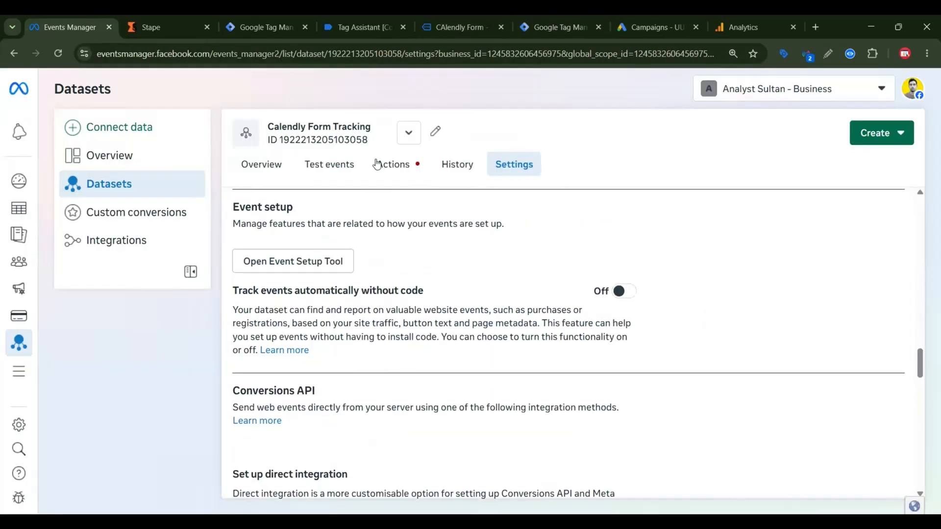
pyautogui.click(340, 164)
pyautogui.click(324, 311)
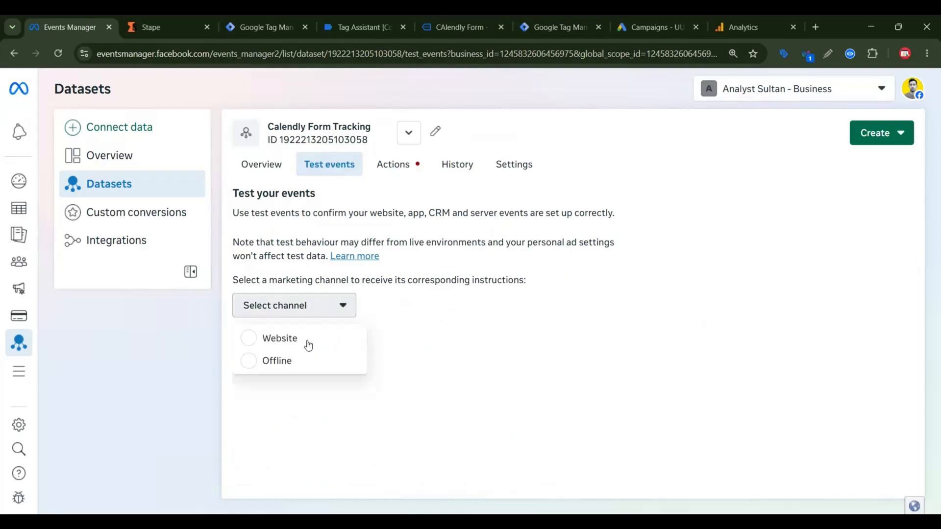
pyautogui.click(308, 345)
pyautogui.click(520, 346)
pyautogui.scroll(-3, 522, 347)
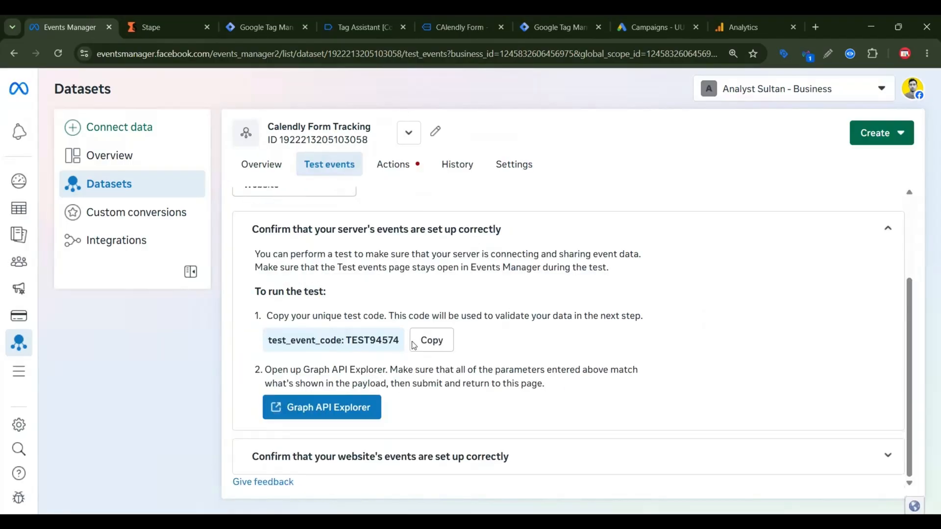
pyautogui.click(415, 344)
pyautogui.click(549, 27)
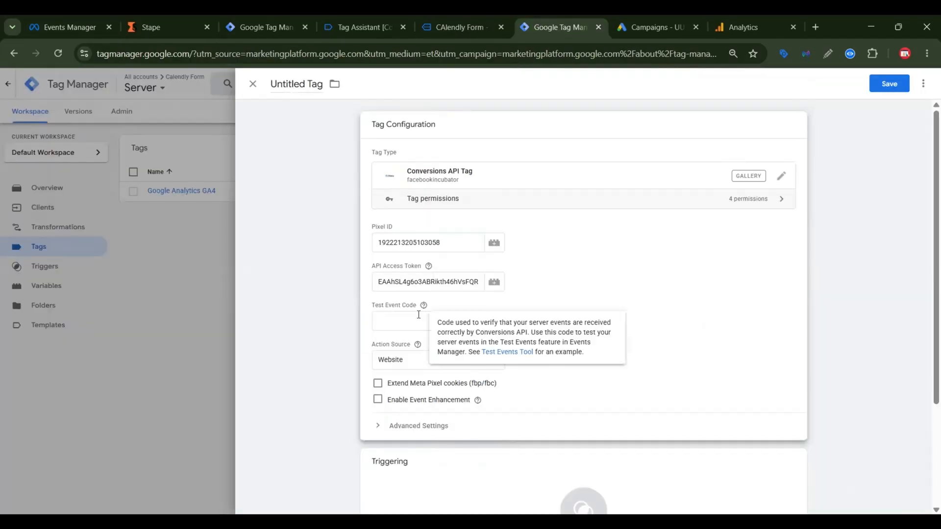
pyautogui.click(418, 315)
pyautogui.hotkey('ctrl', 'v')
# Step: Enable Extend Meta Pixel cookies (fbp/fbc) and Event Enhancement for the Conversions API tag
pyautogui.scroll(-3, 609, 281)
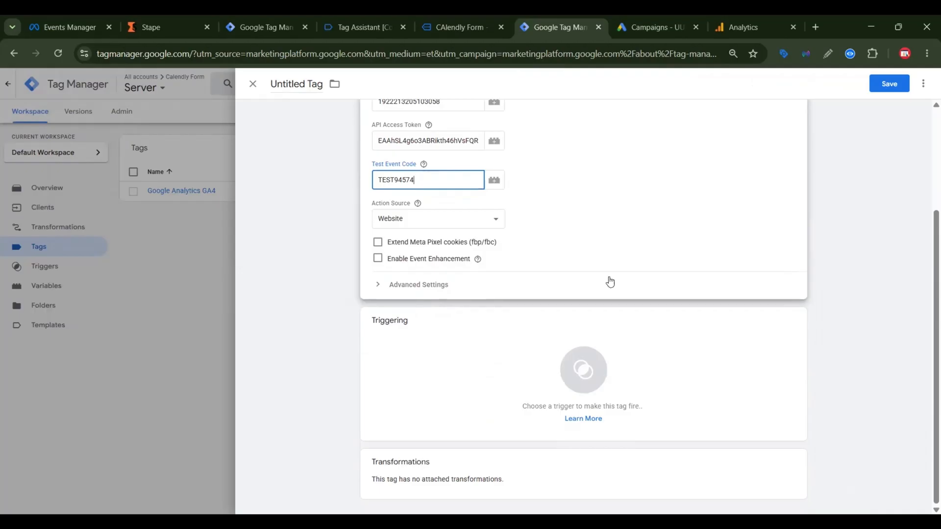
pyautogui.click(377, 242)
pyautogui.click(377, 258)
# Step: Add a new trigger of type Custom to the Conversions API tag and make it fire on Some Events
pyautogui.click(516, 347)
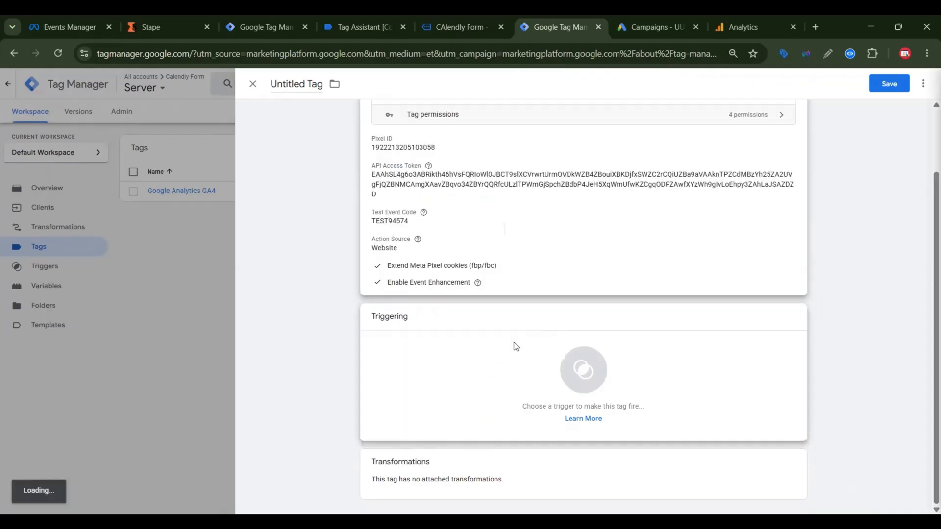
pyautogui.click(918, 84)
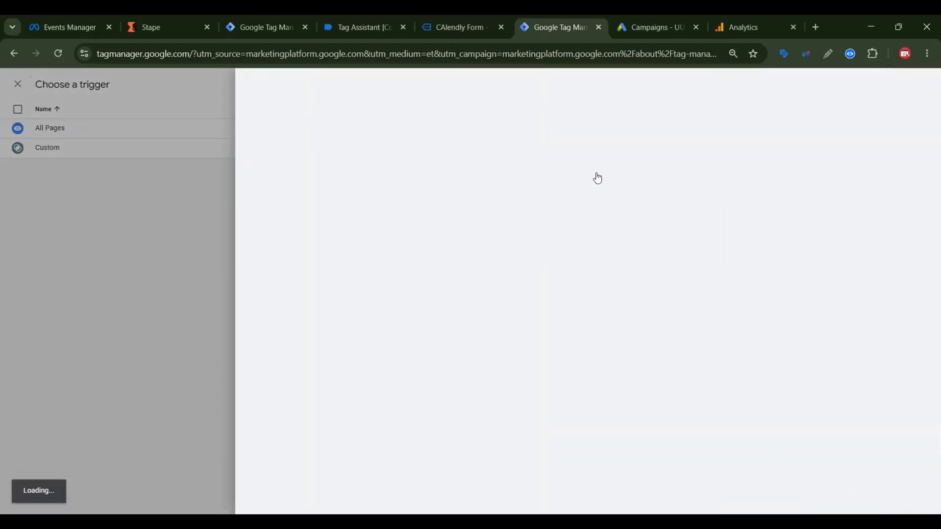
pyautogui.click(598, 178)
pyautogui.click(702, 117)
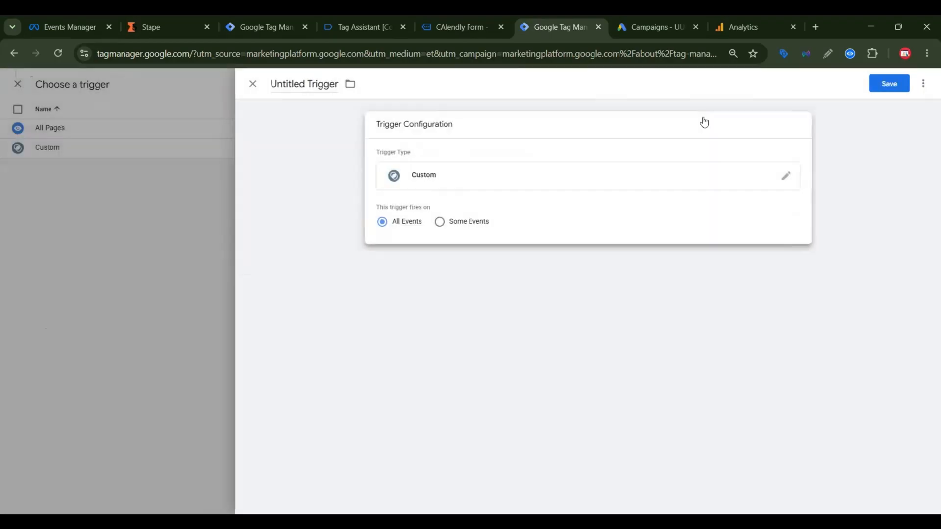
pyautogui.click(440, 221)
# Step: Set the trigger condition to the built-in variable Event Name matches RegEx "calendly"
pyautogui.click(443, 261)
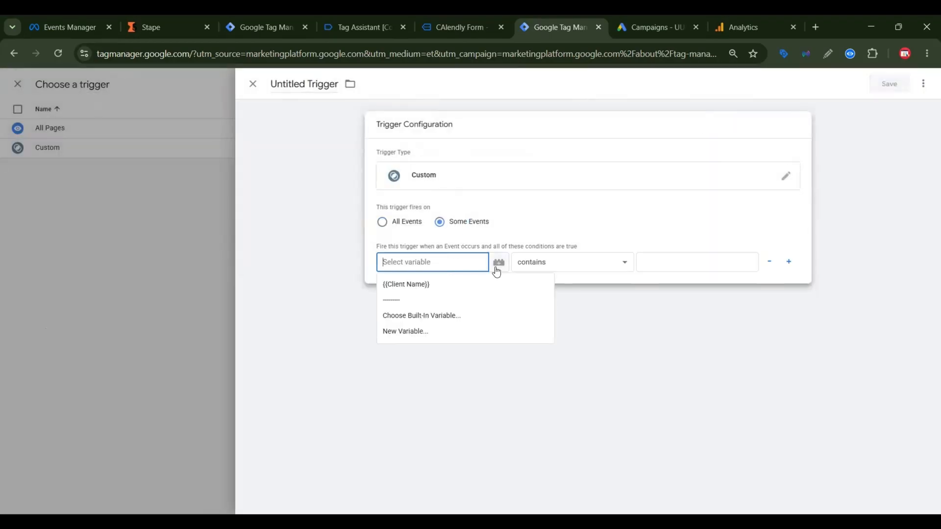
pyautogui.click(420, 318)
pyautogui.click(419, 317)
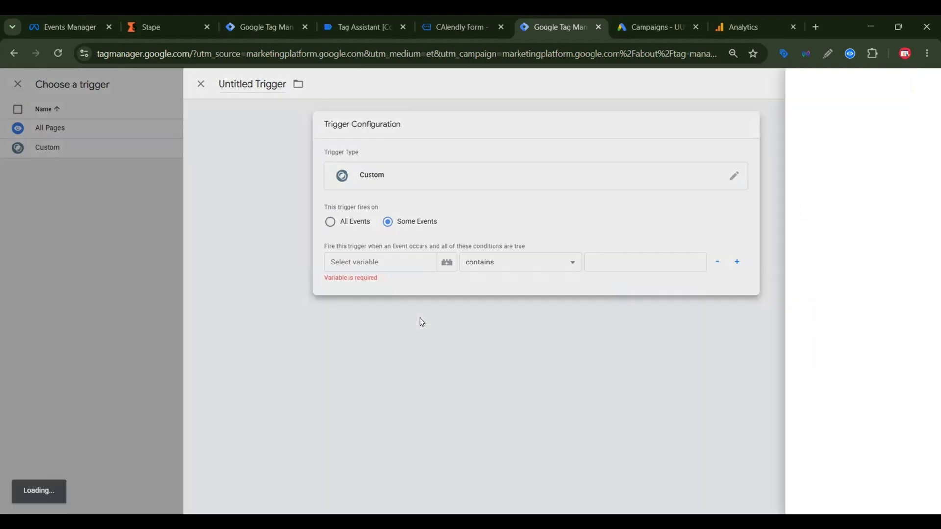
pyautogui.click(375, 134)
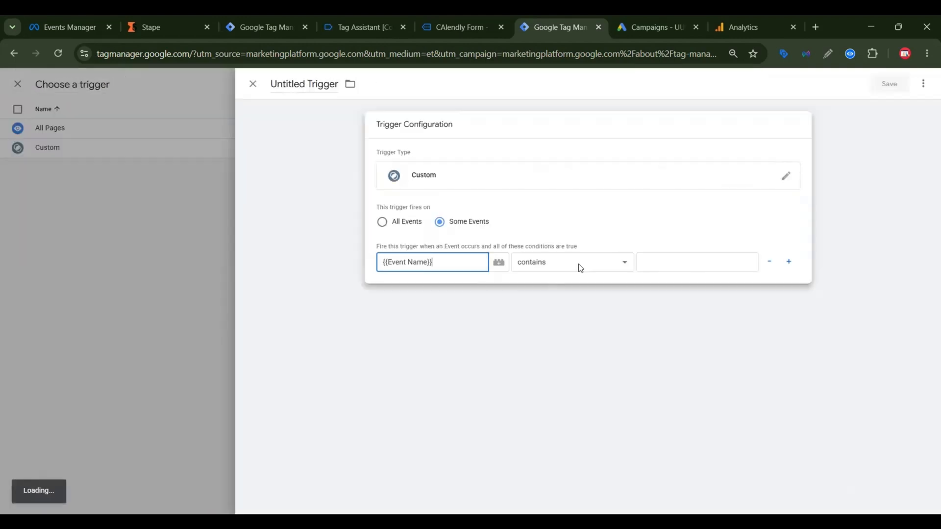
pyautogui.click(581, 265)
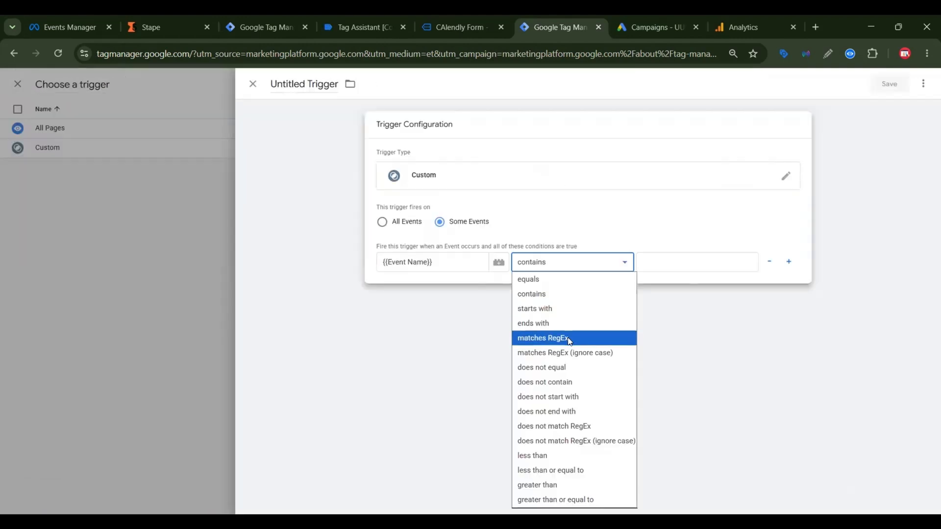
pyautogui.click(574, 338)
pyautogui.click(645, 264)
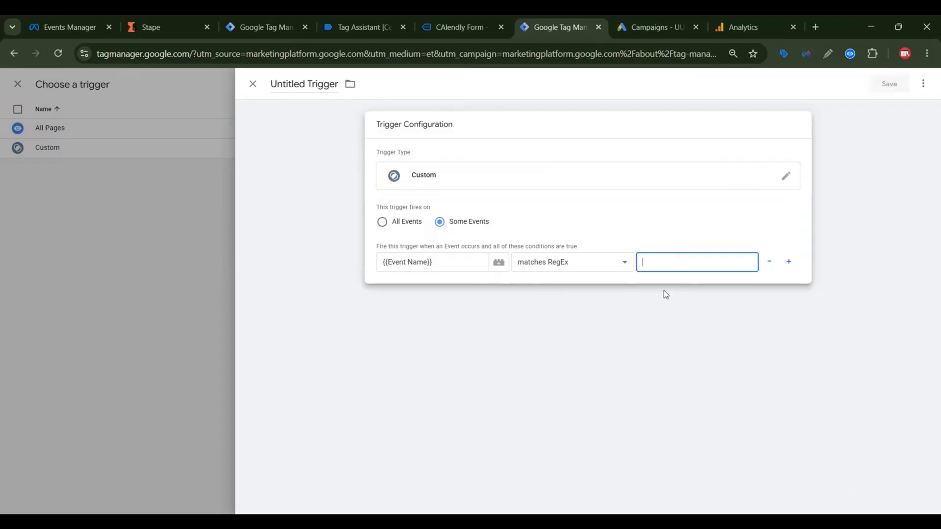
pyautogui.write('calendly')
# Step: Save the trigger as "Custom - meta" and the server tag as "Conversions API Tag"
pyautogui.click(893, 92)
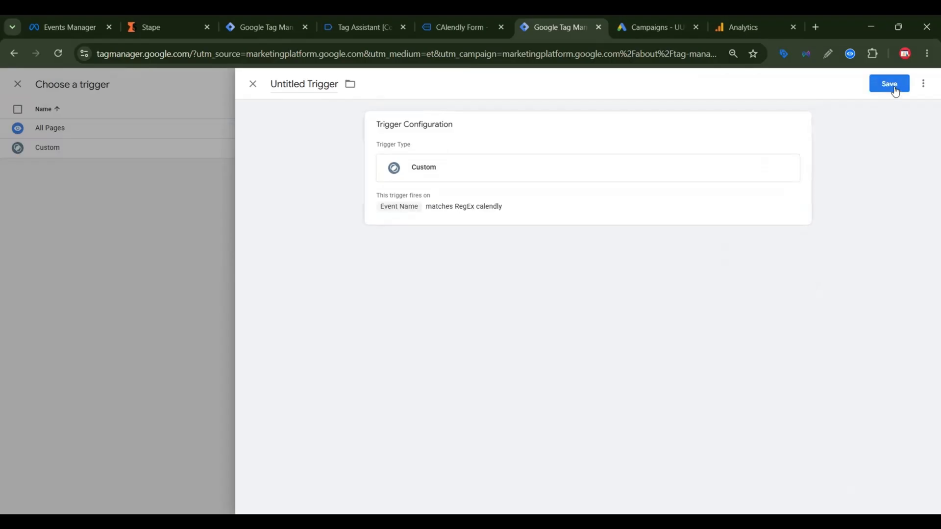
pyautogui.press('BackSpace')
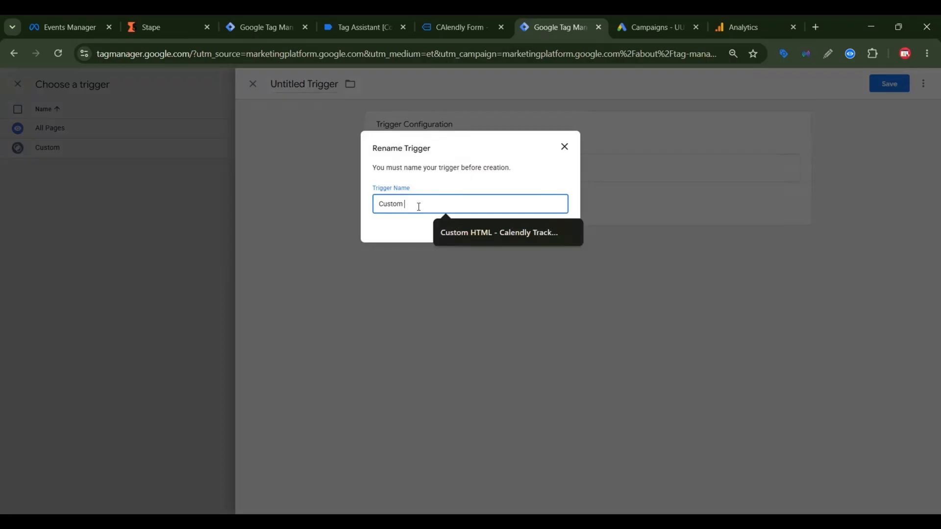
pyautogui.write('- meta')
pyautogui.click(552, 230)
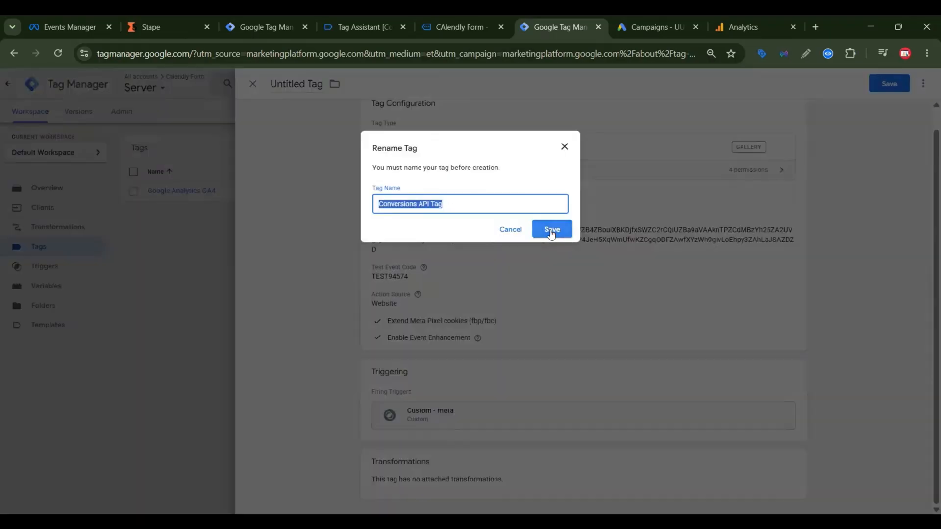
pyautogui.click(552, 230)
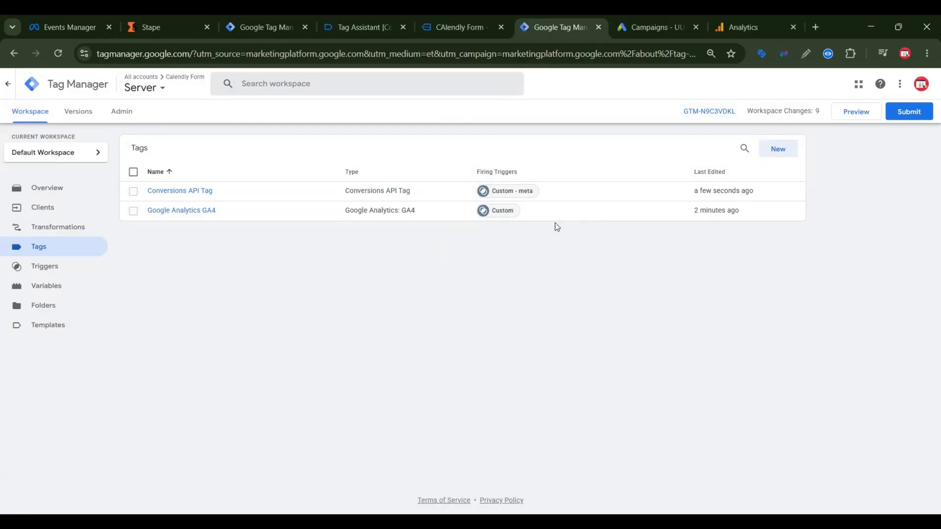
# Step: Switch to Google Ads and start creating a conversion action that measures conversions on a website
pyautogui.click(247, 16)
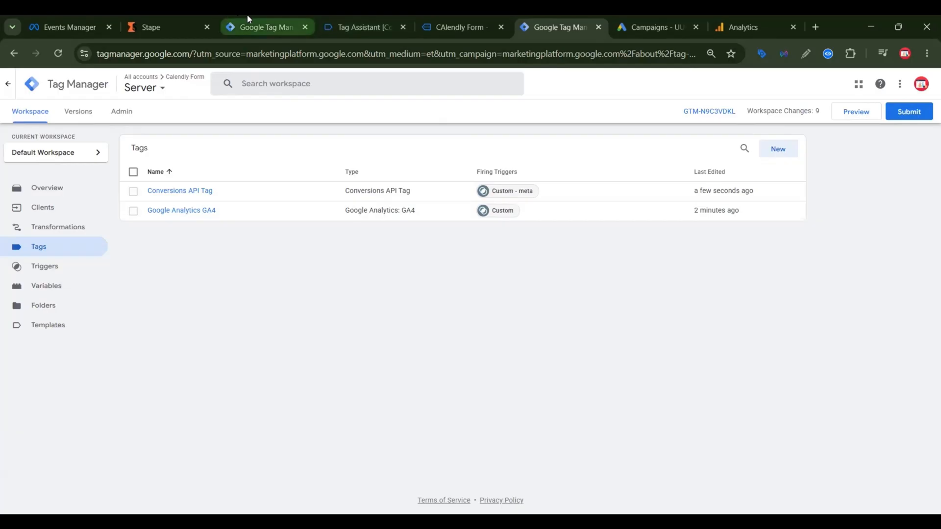
pyautogui.click(656, 27)
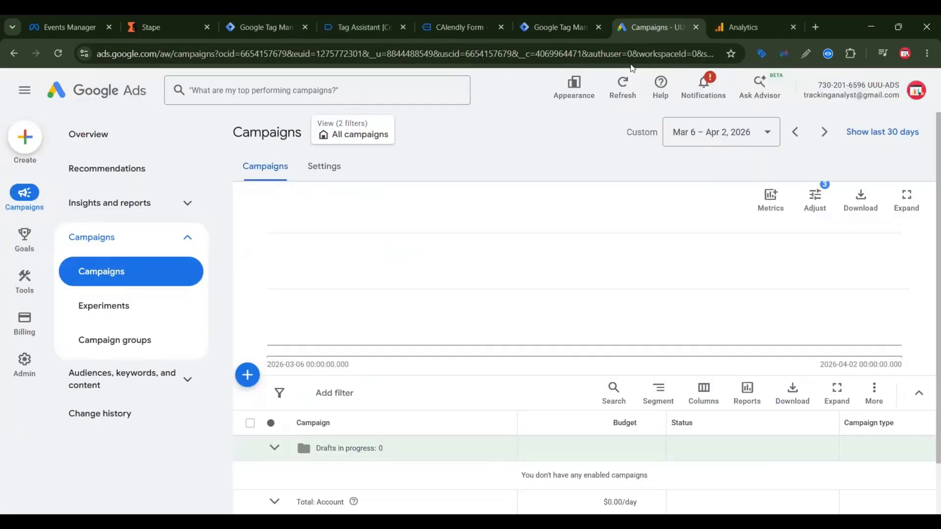
pyautogui.click(24, 236)
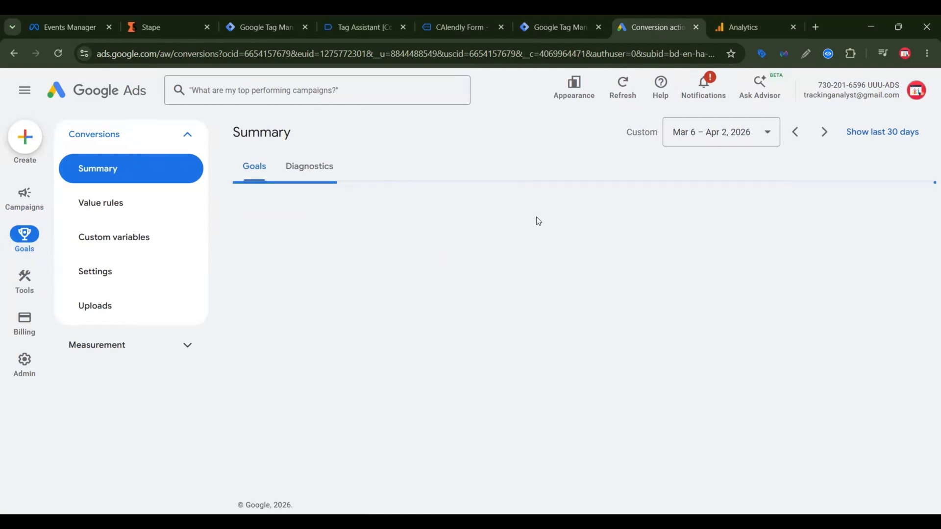
pyautogui.scroll(-8, 738, 277)
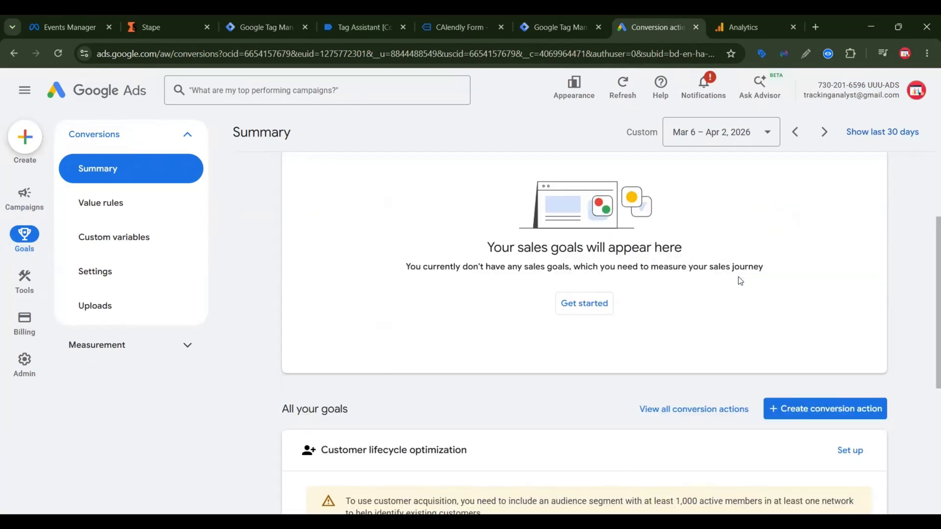
pyautogui.click(861, 245)
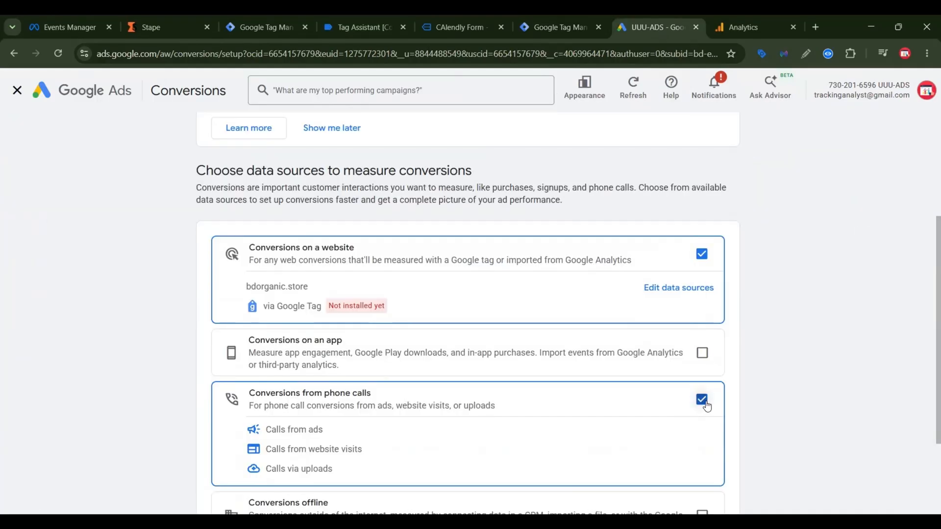
pyautogui.click(702, 400)
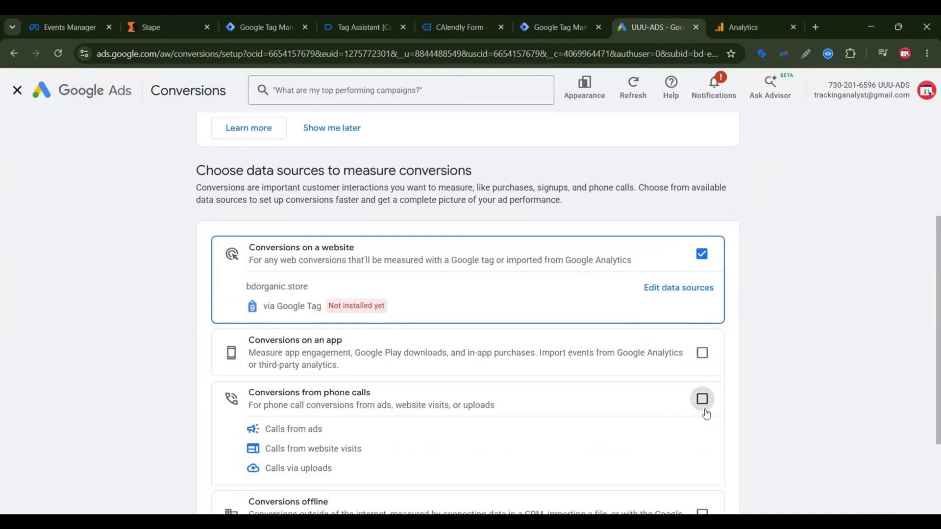
pyautogui.click(693, 287)
pyautogui.click(429, 206)
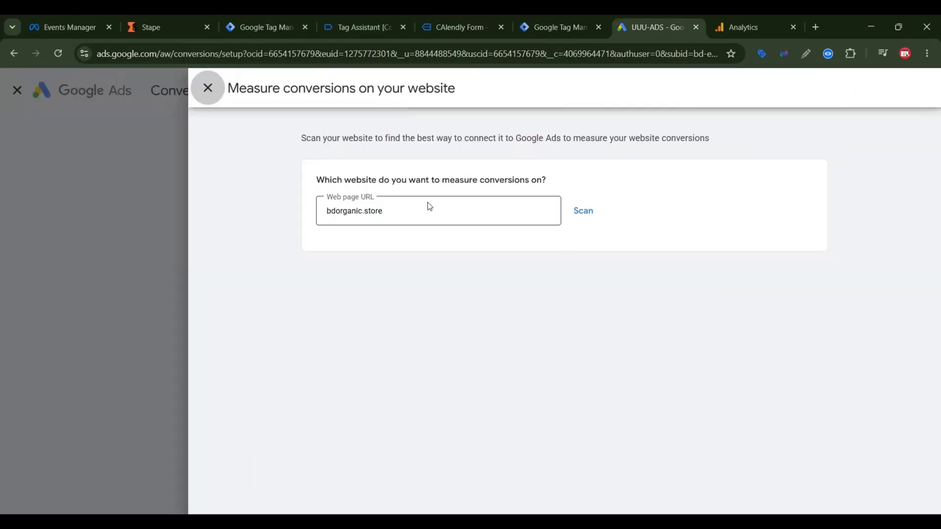
pyautogui.tripleClick(366, 214)
pyautogui.press('BackSpace')
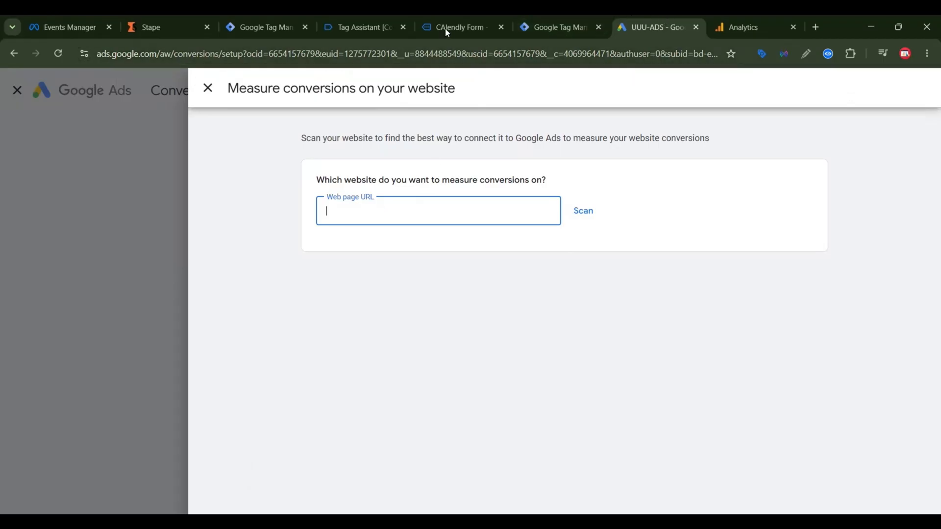
pyautogui.click(466, 20)
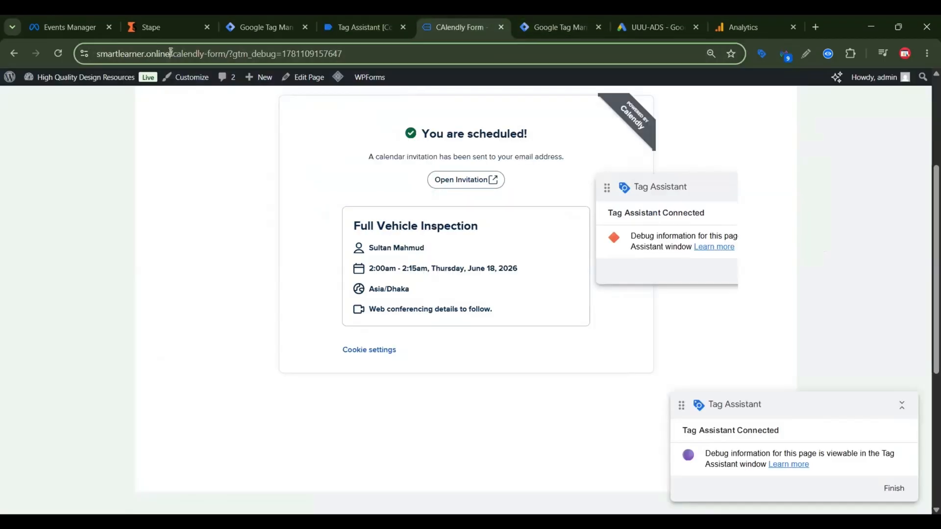
pyautogui.moveTo(171, 52); pyautogui.dragTo(97, 53)
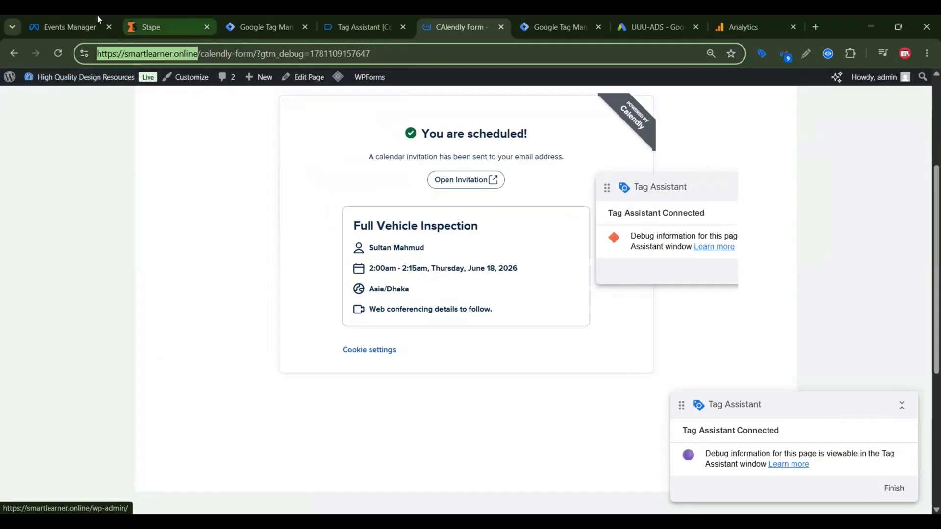
pyautogui.hotkey('ctrl', 'c')
pyautogui.click(654, 27)
pyautogui.click(415, 215)
pyautogui.hotkey('ctrl', 'v')
pyautogui.click(584, 210)
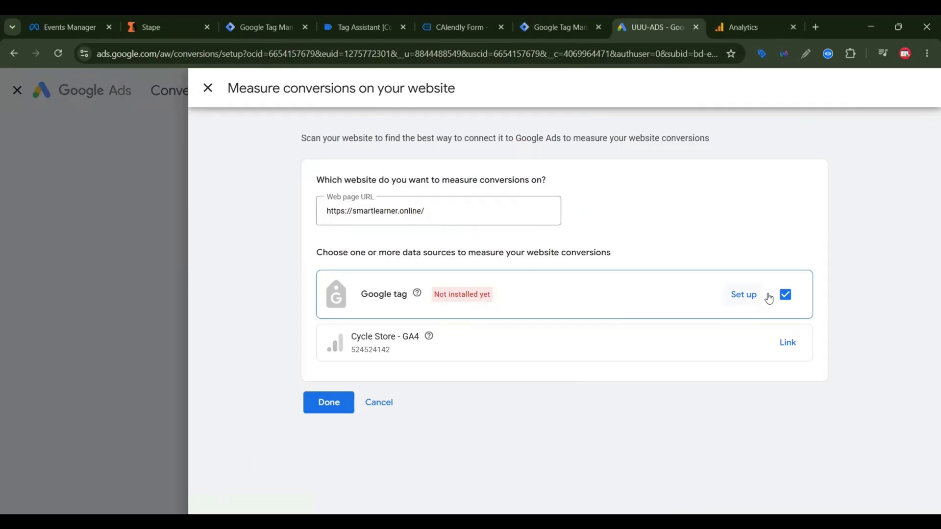
pyautogui.click(745, 300)
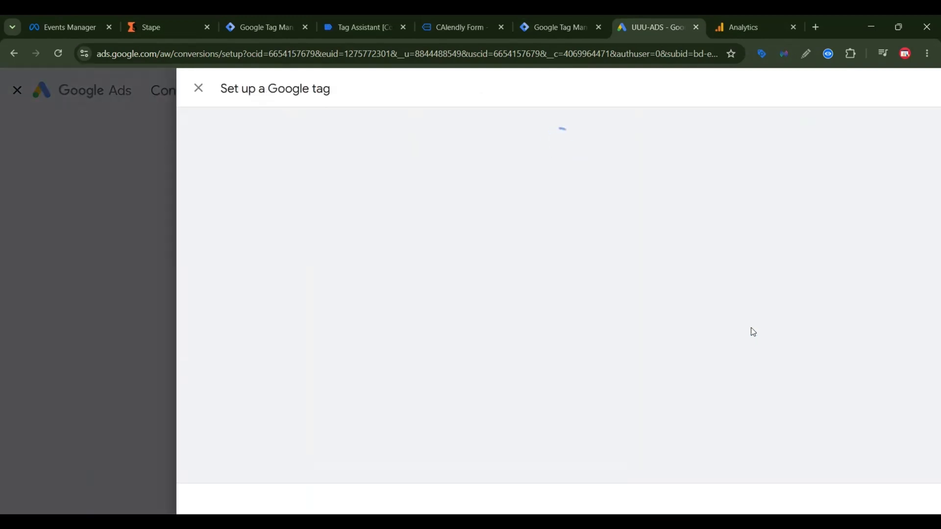
pyautogui.click(343, 348)
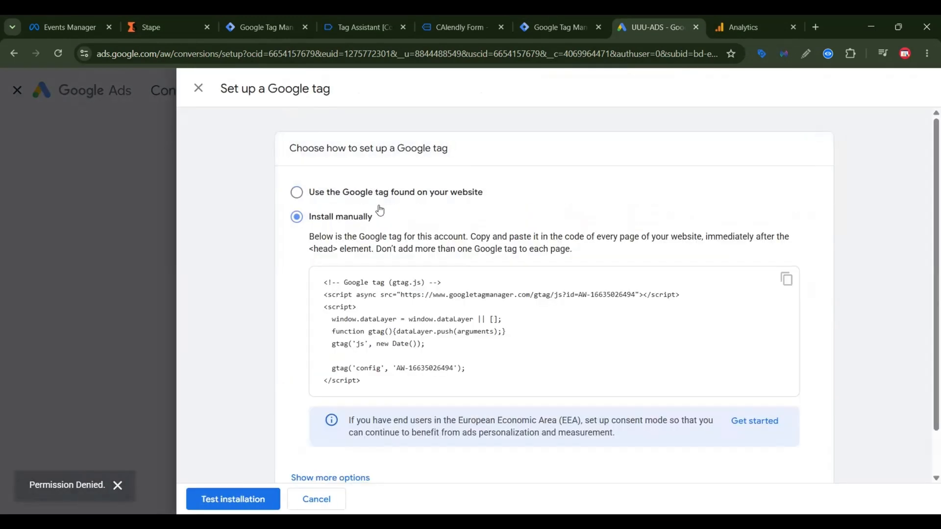
pyautogui.click(333, 193)
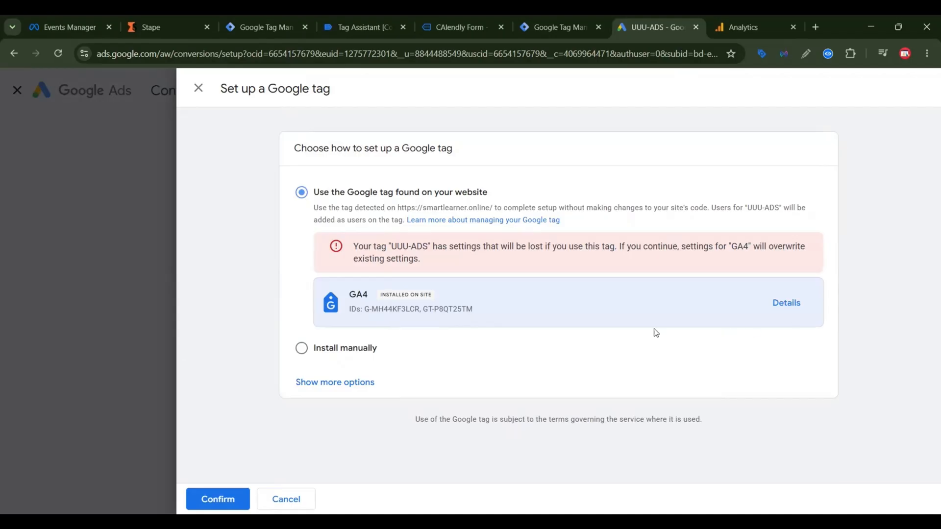
pyautogui.click(348, 348)
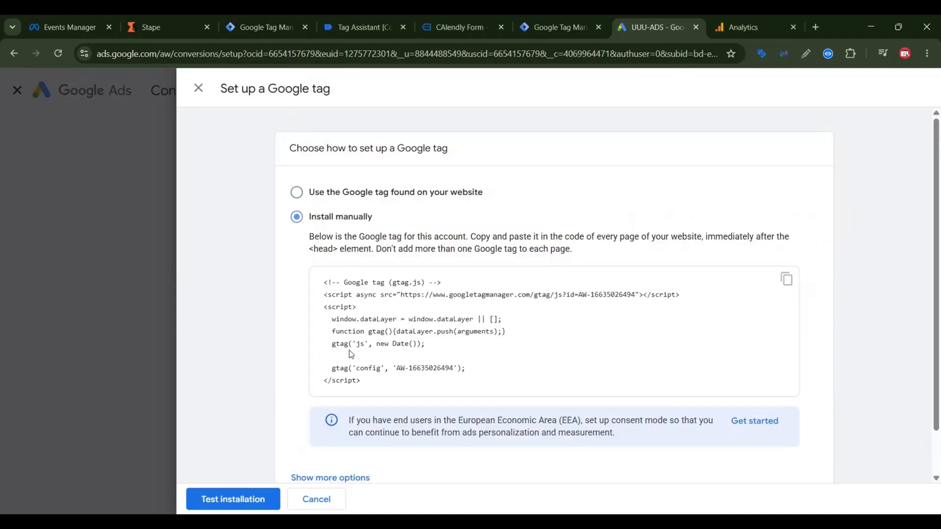
pyautogui.moveTo(396, 370); pyautogui.dragTo(452, 372)
pyautogui.rightClick(436, 376)
pyautogui.click(486, 209)
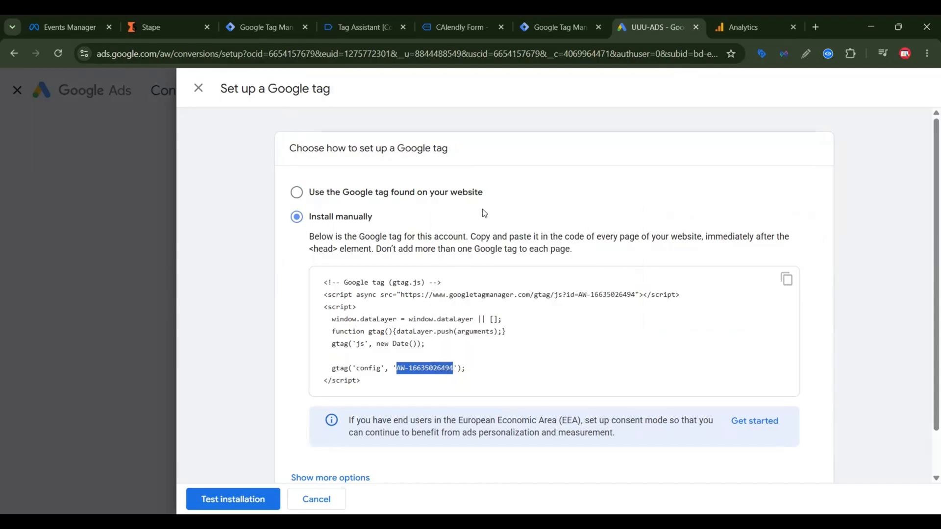
pyautogui.click(269, 15)
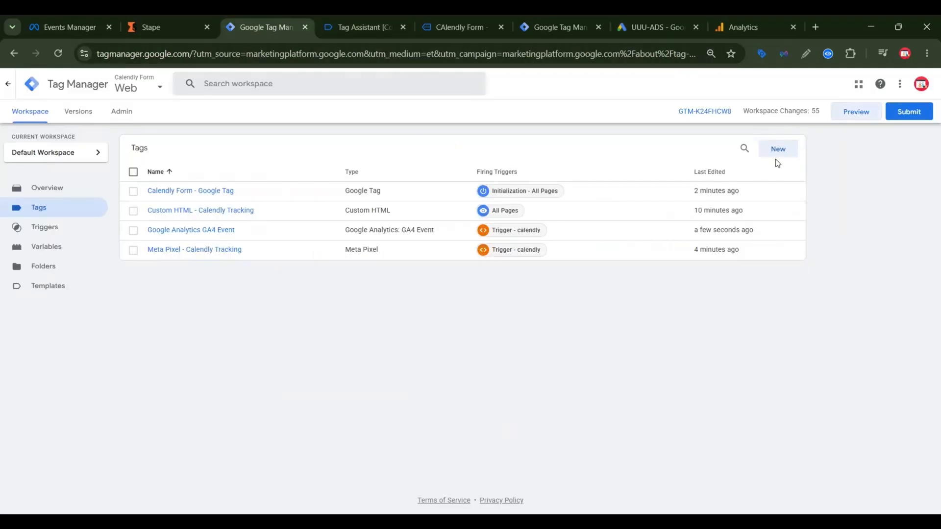
pyautogui.click(788, 151)
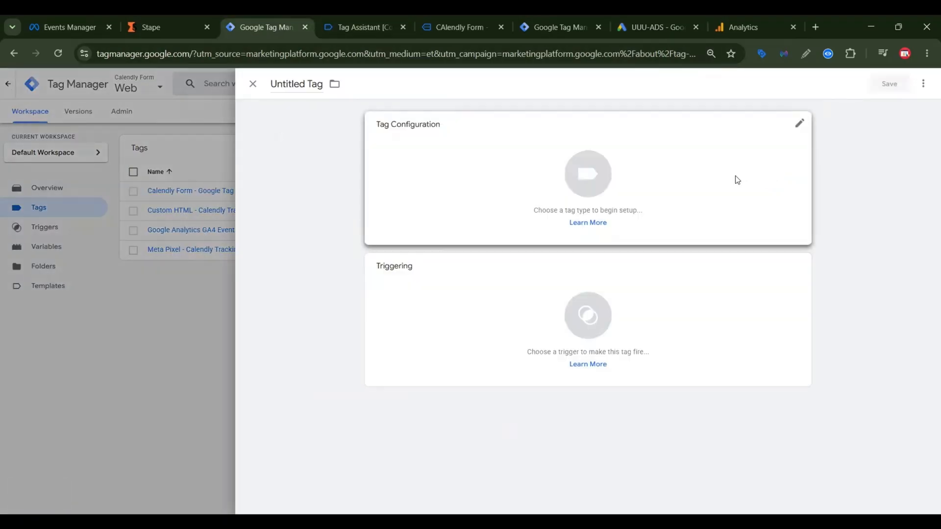
pyautogui.click(735, 178)
pyautogui.click(745, 199)
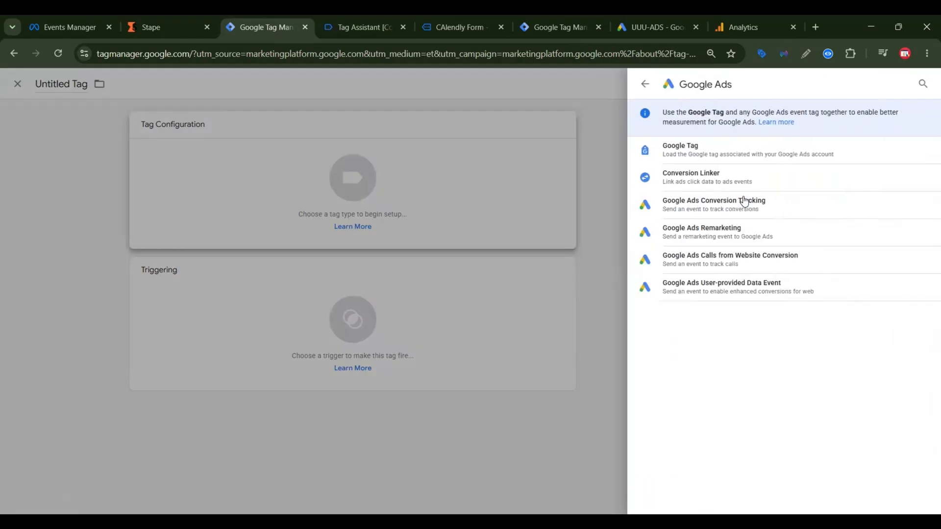
pyautogui.click(720, 150)
pyautogui.click(428, 218)
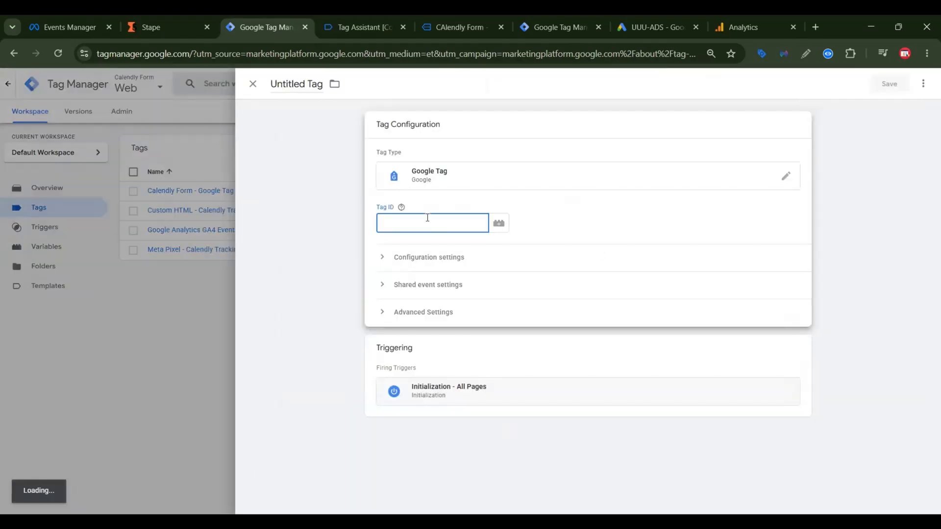
pyautogui.hotkey('ctrl', 'v')
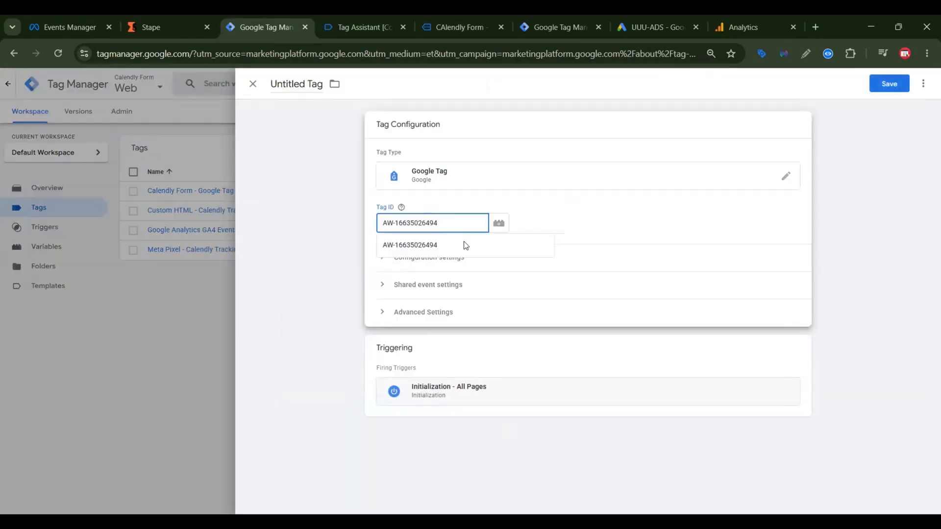
pyautogui.click(451, 258)
pyautogui.click(433, 350)
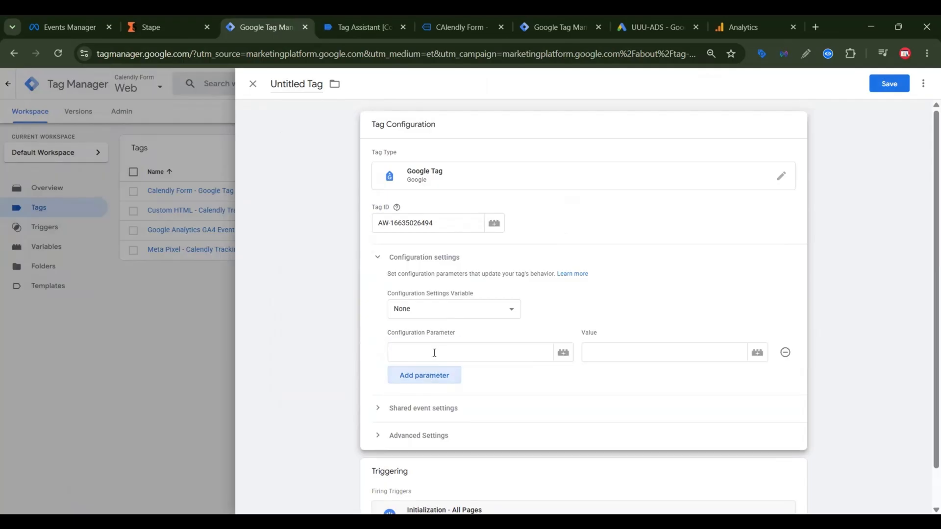
pyautogui.write('se')
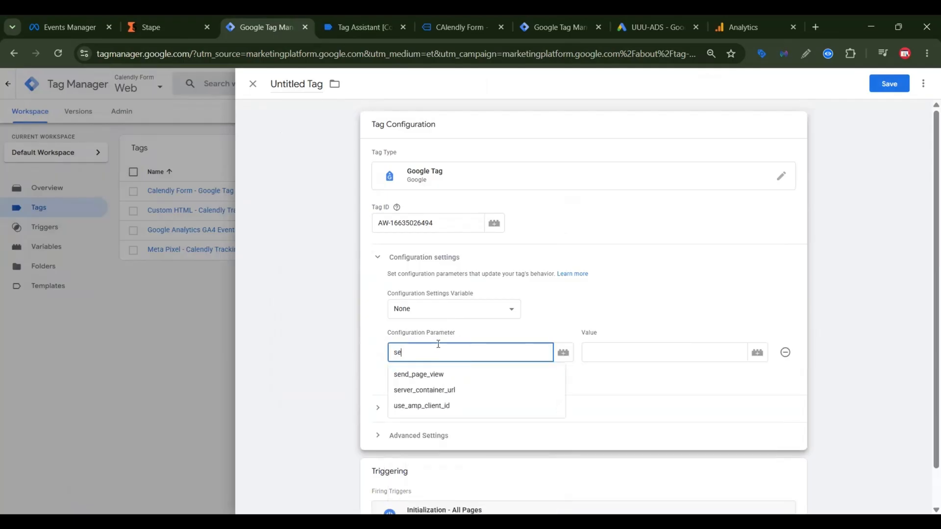
pyautogui.click(434, 395)
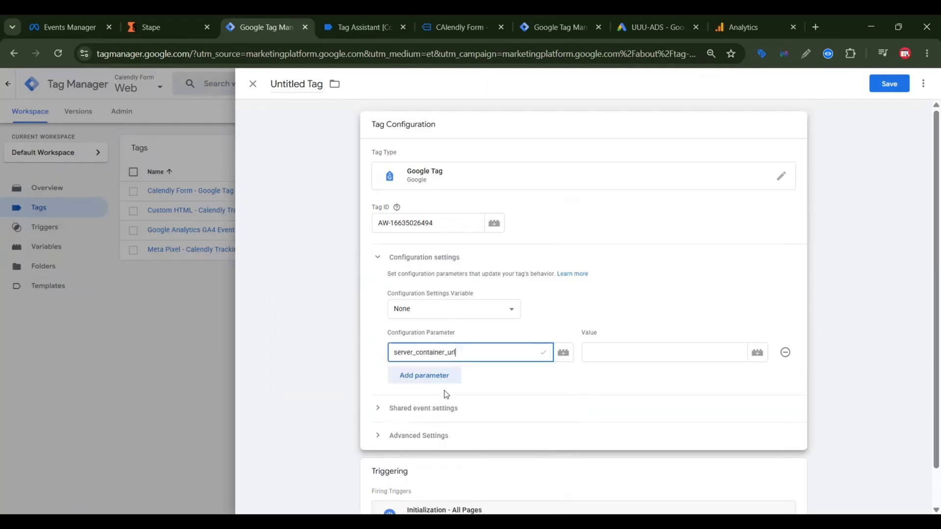
pyautogui.click(725, 26)
pyautogui.click(179, 26)
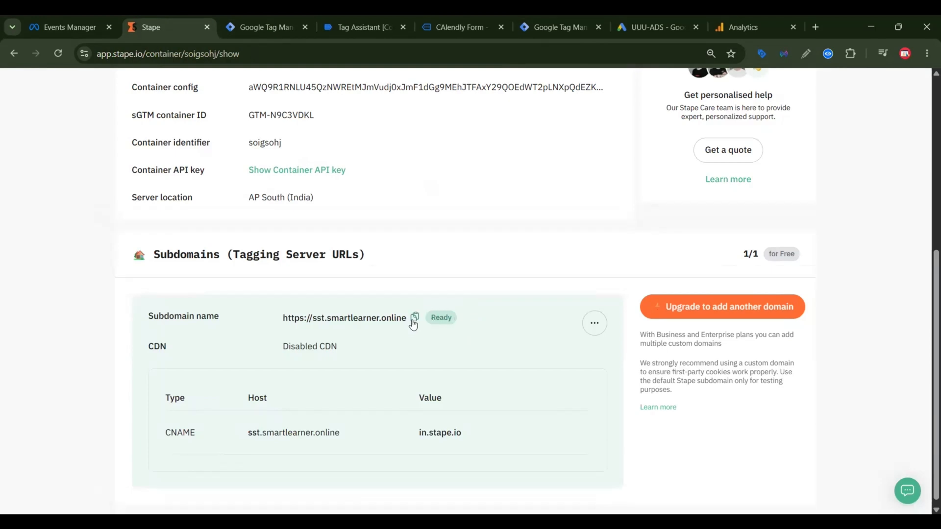
pyautogui.click(414, 318)
pyautogui.click(284, 25)
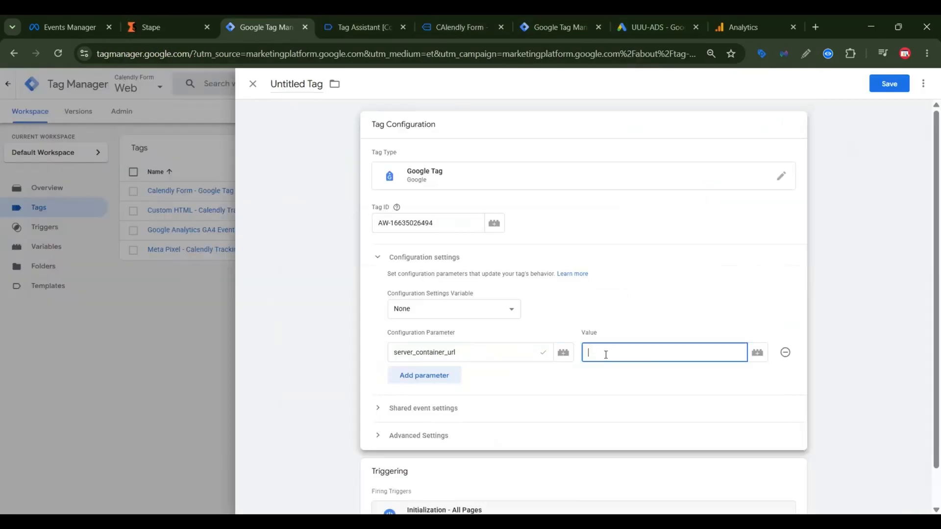
pyautogui.hotkey('ctrl', 'v')
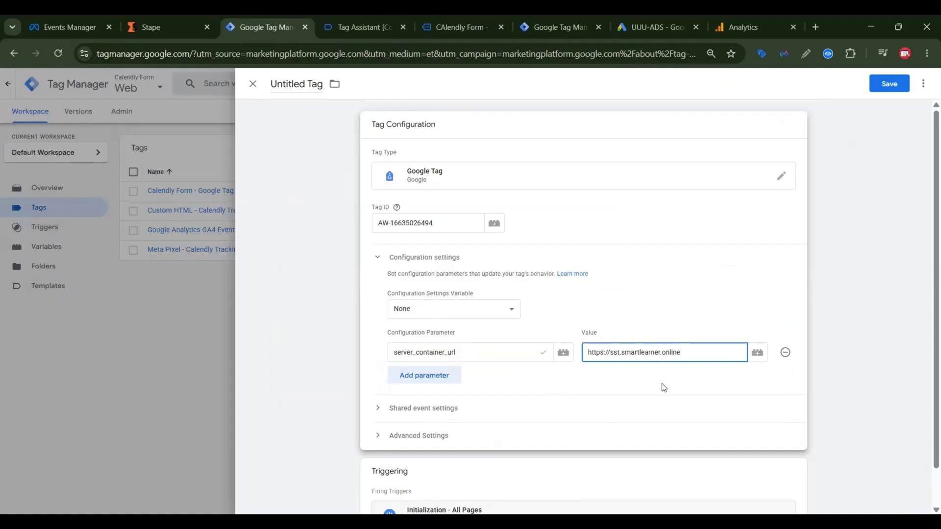
# Step: Save the new tag under the name "Google ads - Google Tag"
pyautogui.scroll(-1, 663, 389)
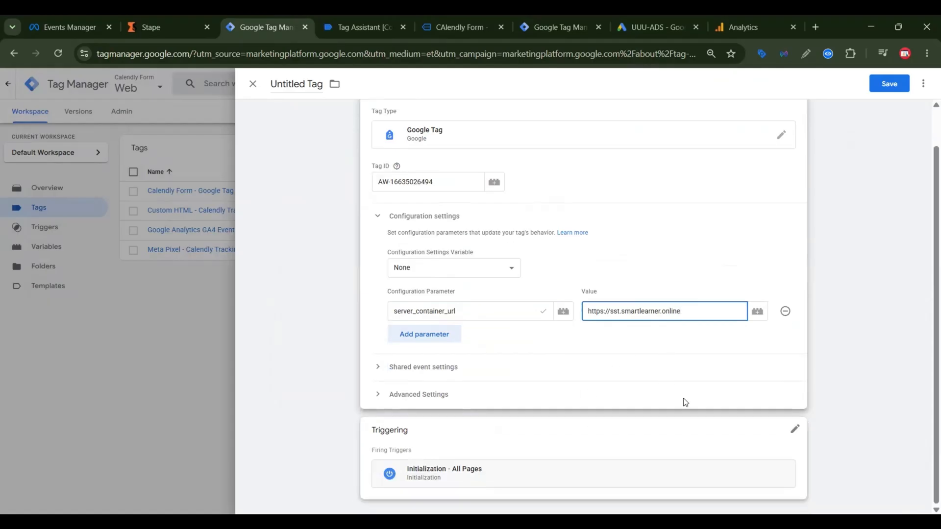
pyautogui.click(889, 84)
pyautogui.click(454, 205)
pyautogui.click(379, 204)
pyautogui.write('Google ads')
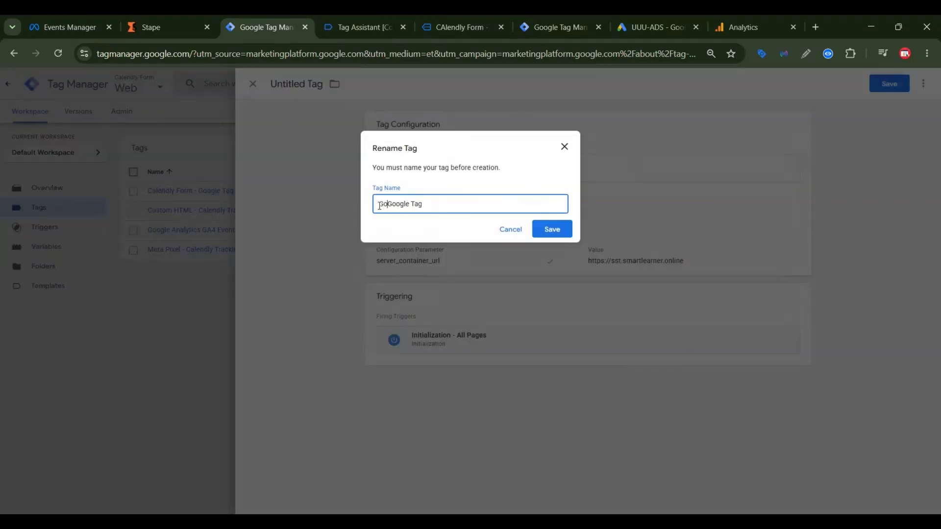
pyautogui.write(' -')
pyautogui.click(558, 232)
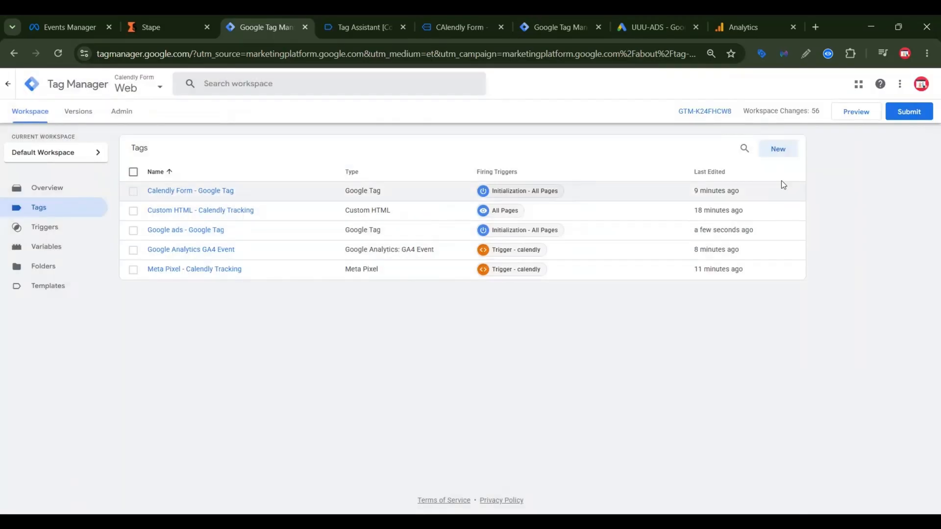
# Step: Switch back to Google Ads, test the Google tag installation, and close the tag setup
pyautogui.click(650, 25)
pyautogui.click(250, 498)
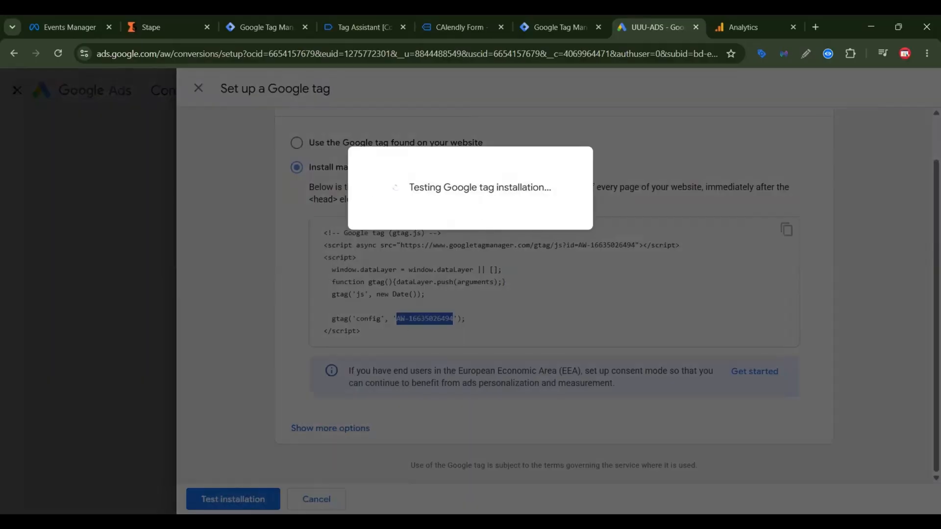
pyautogui.scroll(-1, 618, 338)
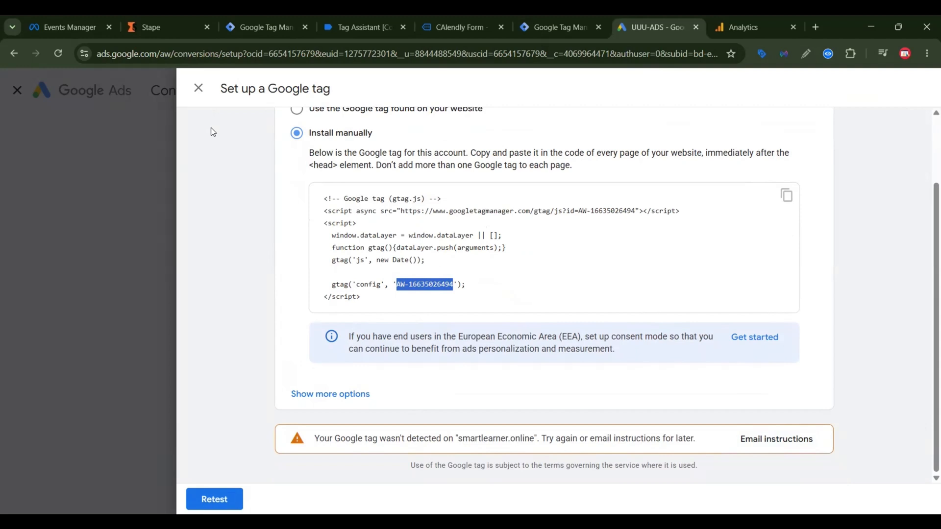
pyautogui.click(198, 88)
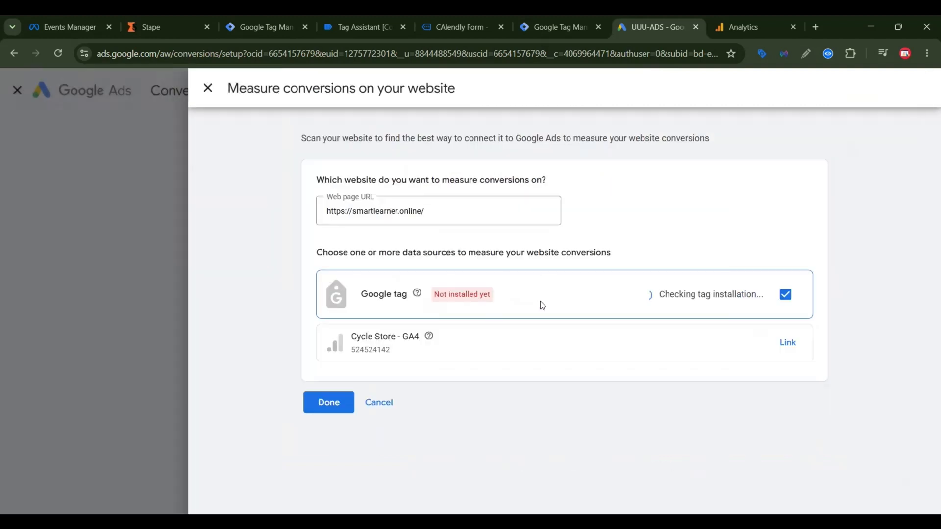
# Step: Confirm the Google tag as the website's data source and continue to creating conversion actions
pyautogui.click(329, 402)
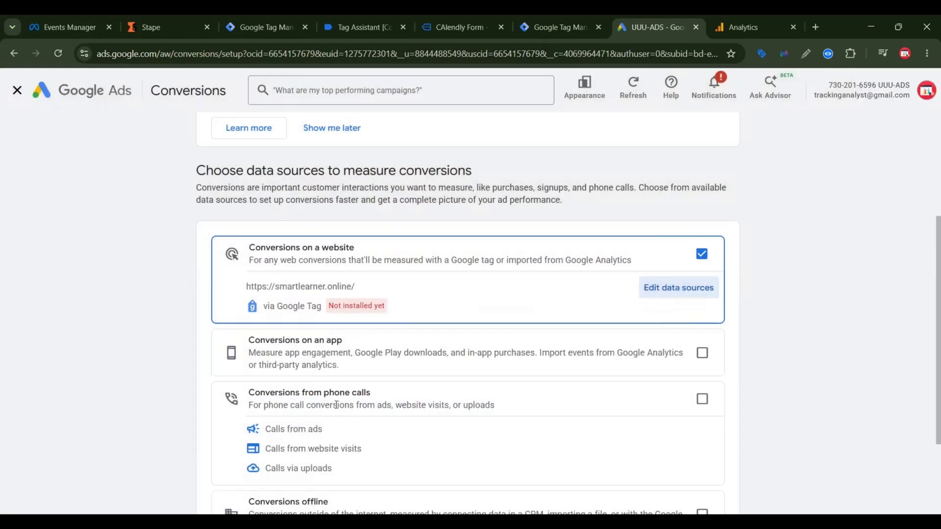
pyautogui.scroll(-3, 226, 498)
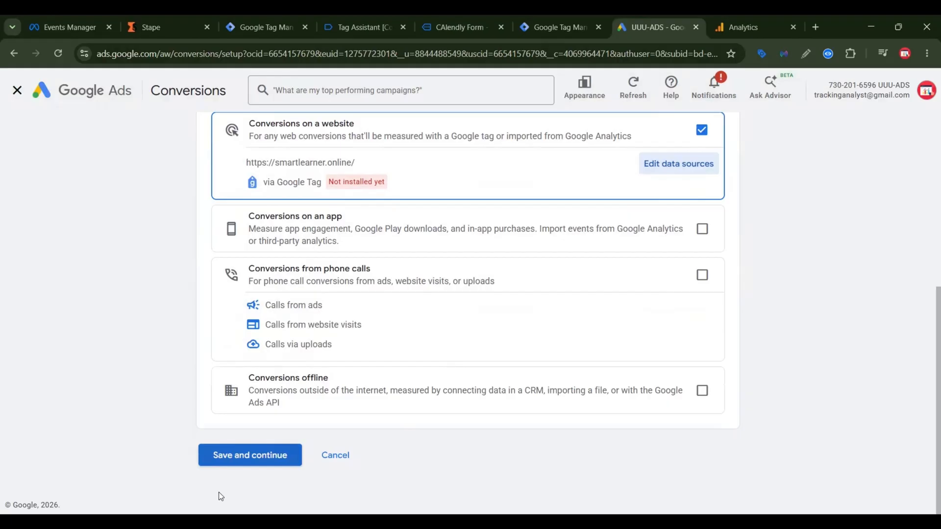
pyautogui.click(228, 459)
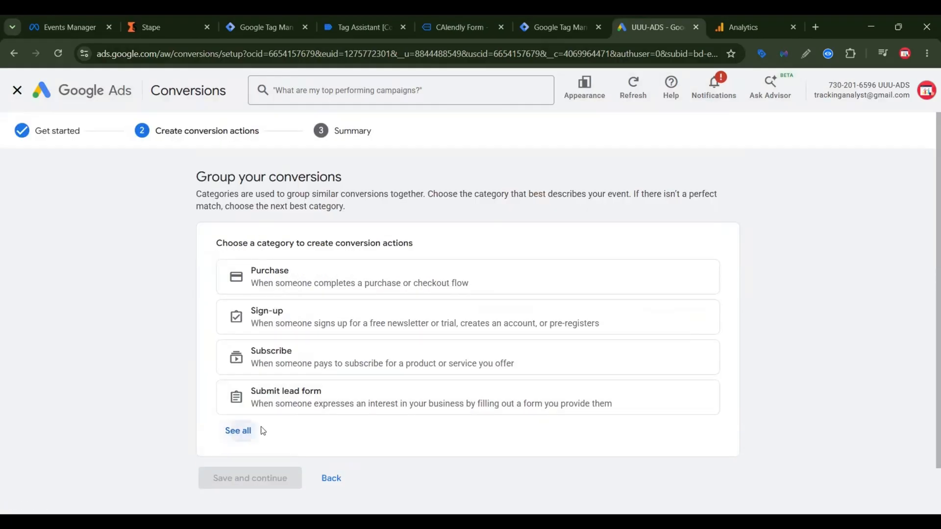
# Step: Choose the Submit lead form category and set its conversion to be created manually with code
pyautogui.click(240, 431)
pyautogui.click(328, 403)
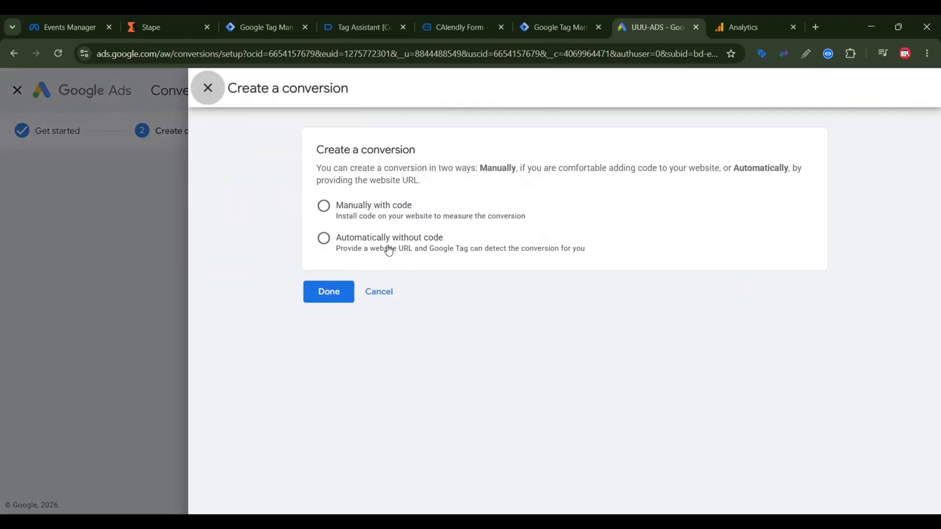
pyautogui.click(385, 213)
pyautogui.click(467, 301)
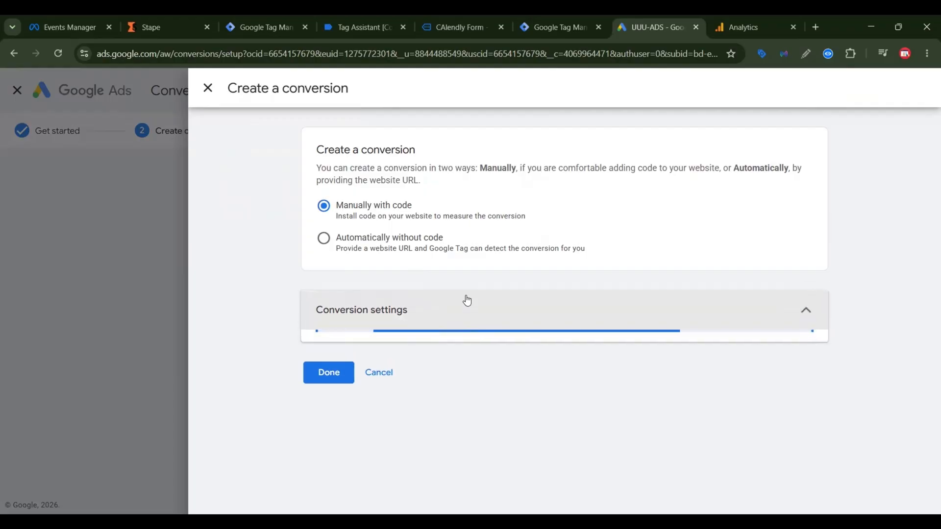
# Step: Name the conversion "Submit lead form - Calendly" in the conversion settings
pyautogui.scroll(-4, 558, 336)
pyautogui.scroll(3, 558, 337)
pyautogui.scroll(-1, 566, 377)
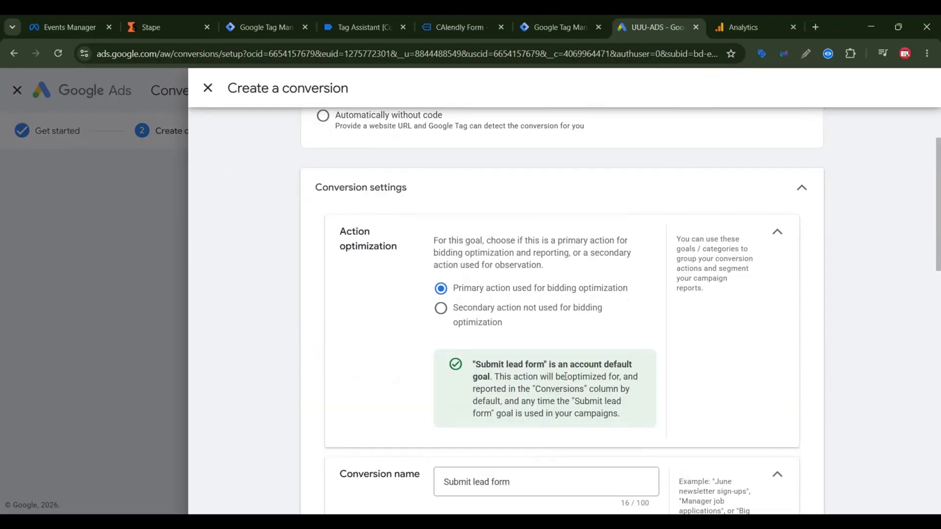
pyautogui.scroll(-3, 565, 376)
pyautogui.click(539, 296)
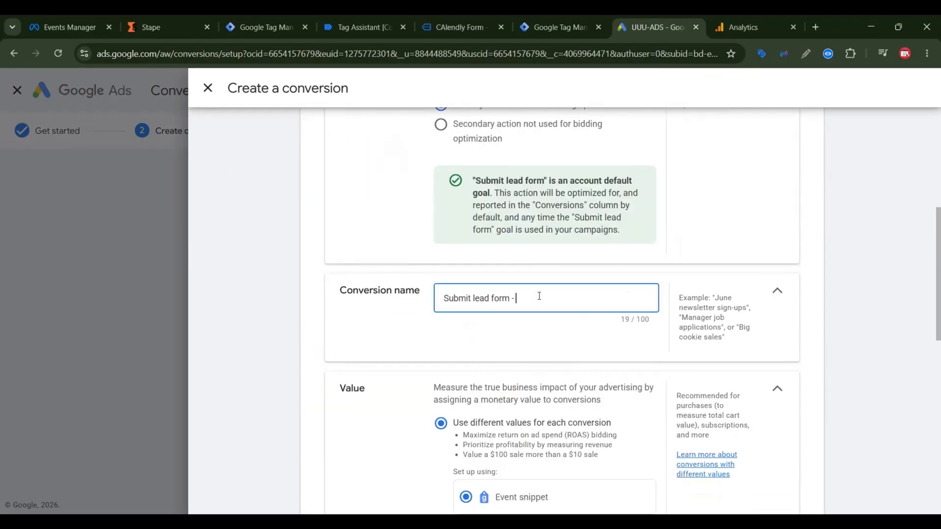
pyautogui.write('- Calendly')
# Step: Set the conversion's different values to be set up using the Google tag, and save the conversion action through to the summary
pyautogui.scroll(-8, 573, 314)
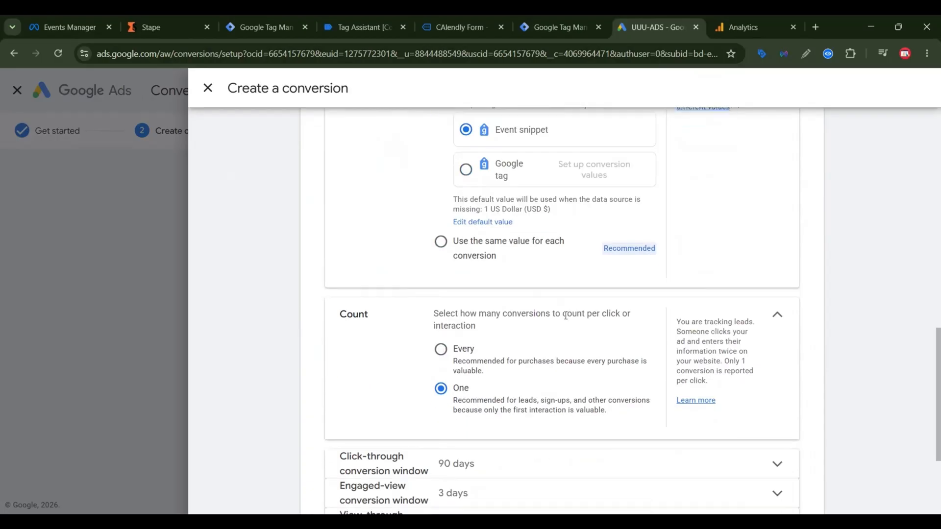
pyautogui.scroll(3, 465, 234)
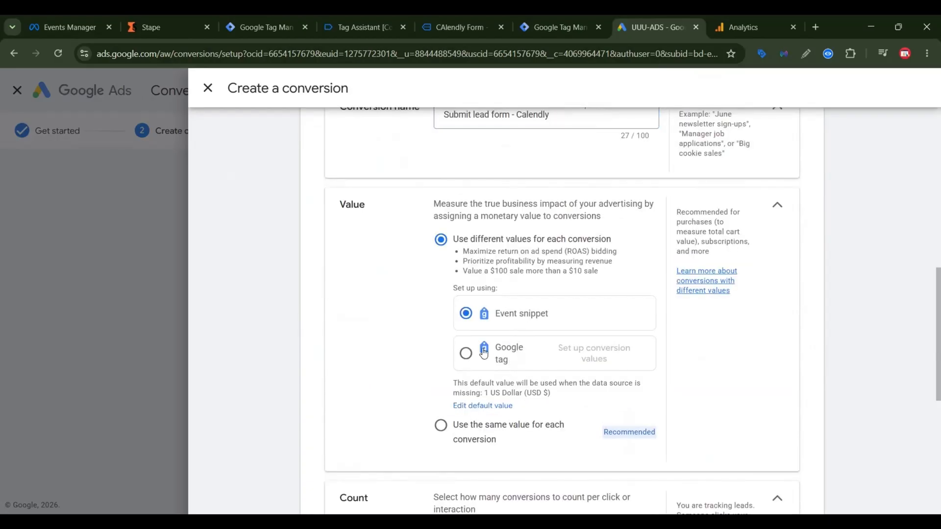
pyautogui.click(466, 354)
pyautogui.scroll(-3, 539, 361)
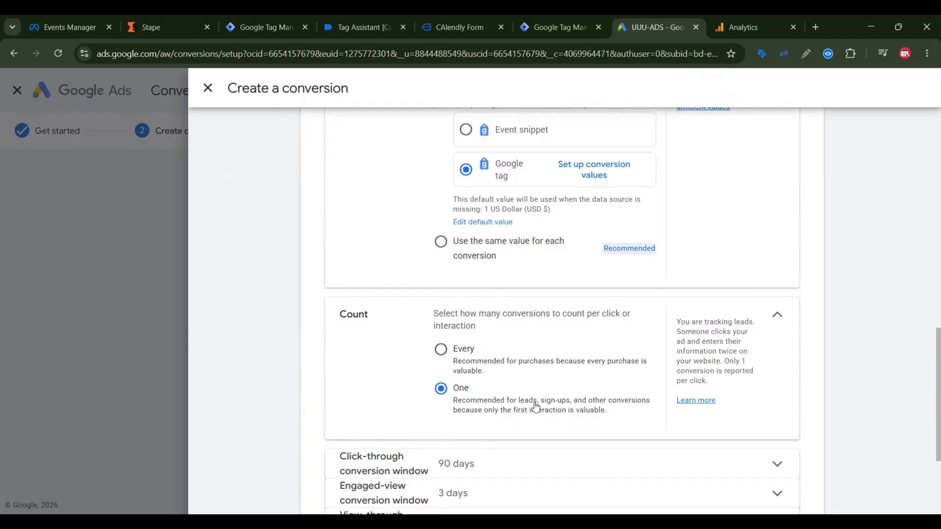
pyautogui.scroll(-3, 475, 387)
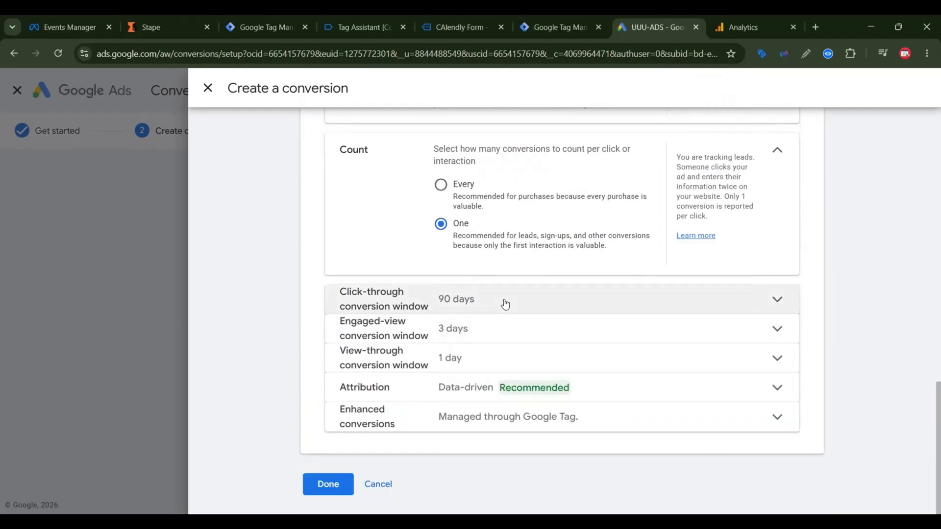
pyautogui.click(328, 485)
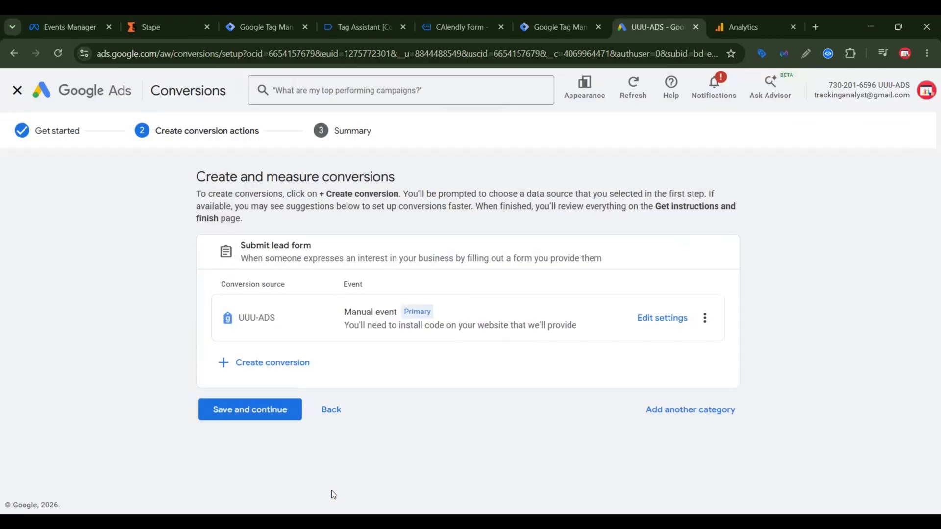
pyautogui.click(251, 417)
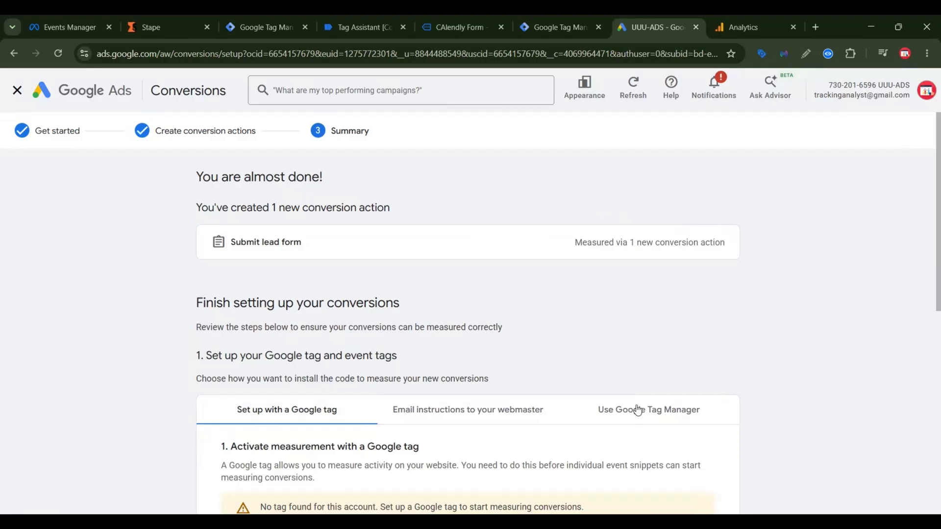
# Step: Show the Google Tag Manager setup instructions for the new conversion and copy its conversion ID
pyautogui.scroll(-3, 637, 410)
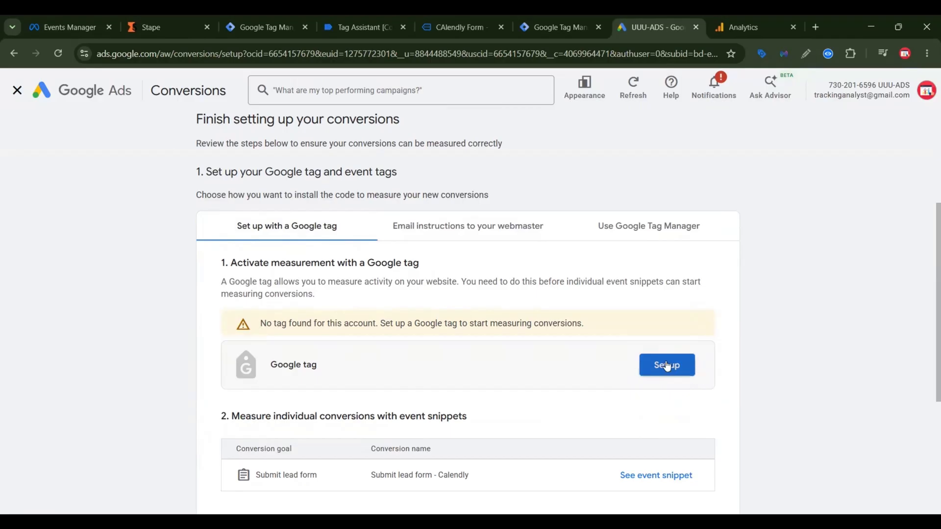
pyautogui.click(664, 233)
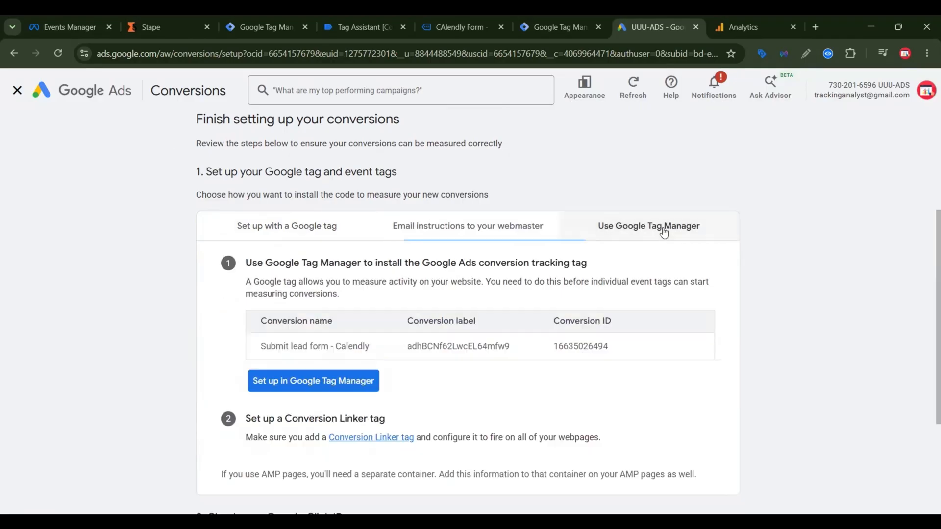
pyautogui.doubleClick(580, 348)
pyautogui.rightClick(584, 348)
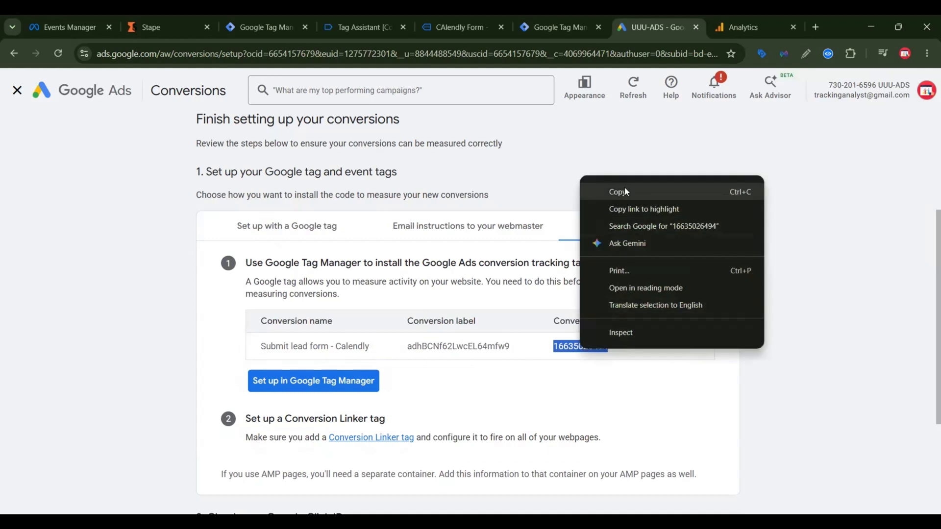
pyautogui.click(625, 186)
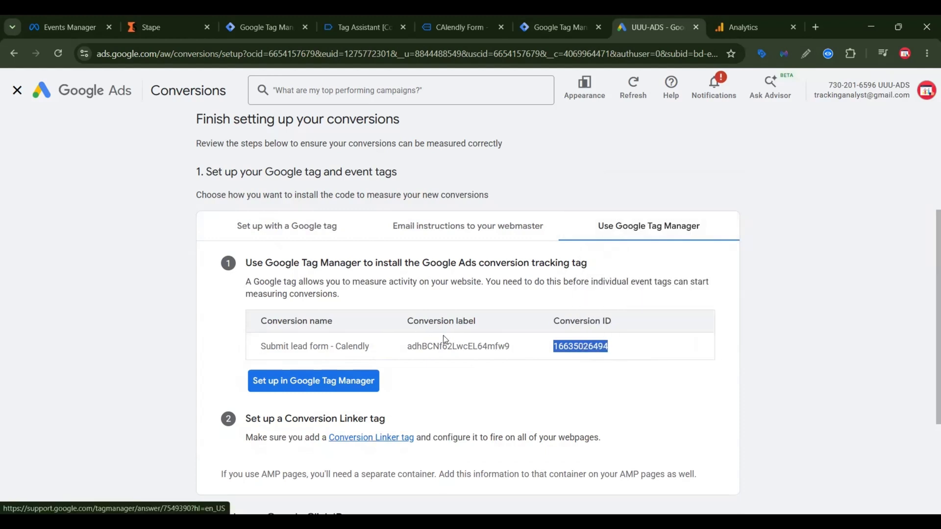
# Step: Switch to the web container in Google Tag Manager and create a Conversion Linker tag firing on All Pages, saved as "Conversion Linker"
pyautogui.click(281, 25)
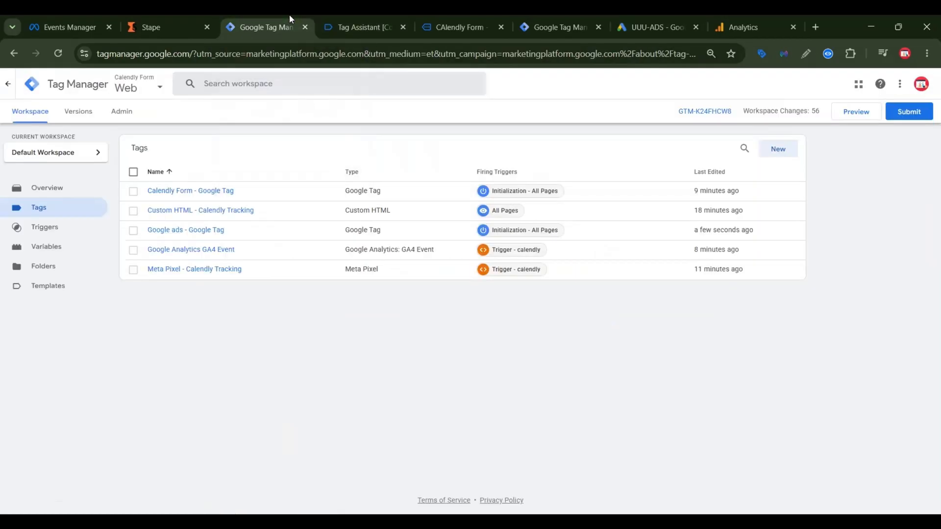
pyautogui.click(790, 152)
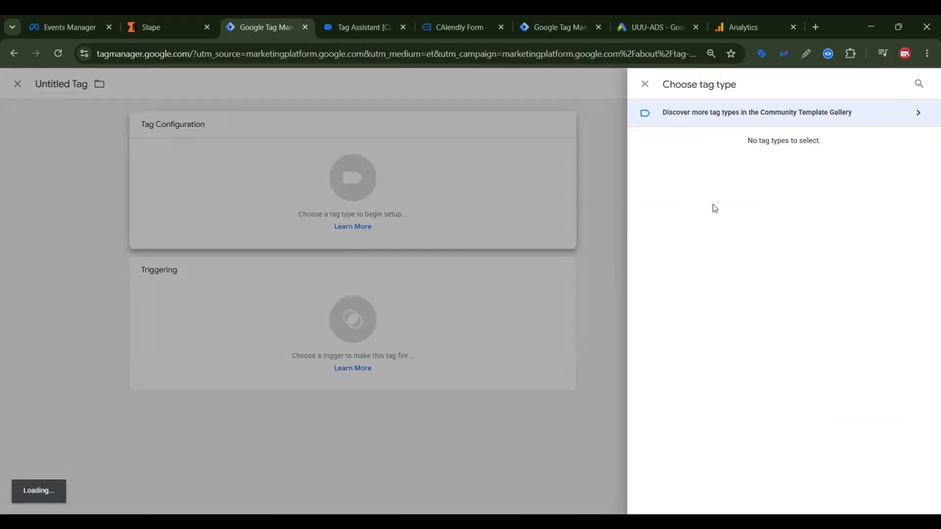
pyautogui.click(750, 199)
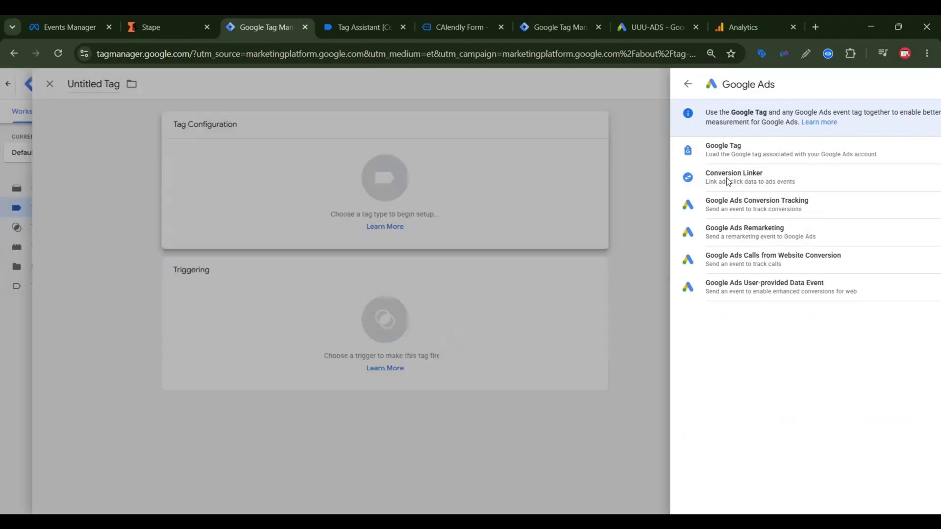
pyautogui.click(728, 178)
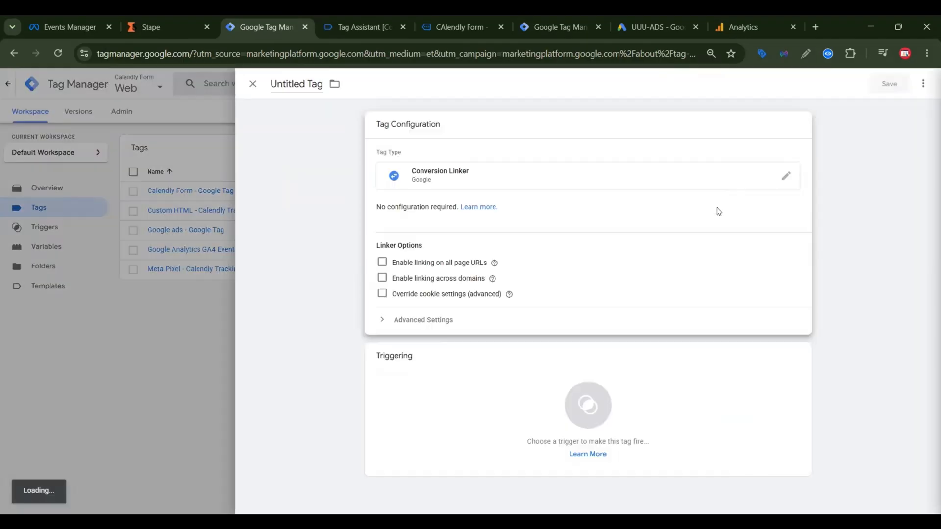
pyautogui.click(597, 385)
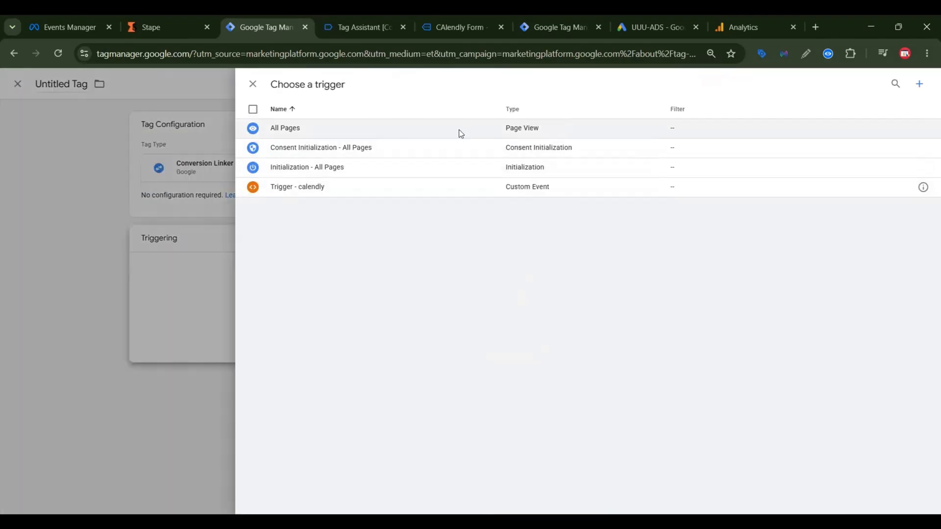
pyautogui.click(458, 132)
pyautogui.click(889, 84)
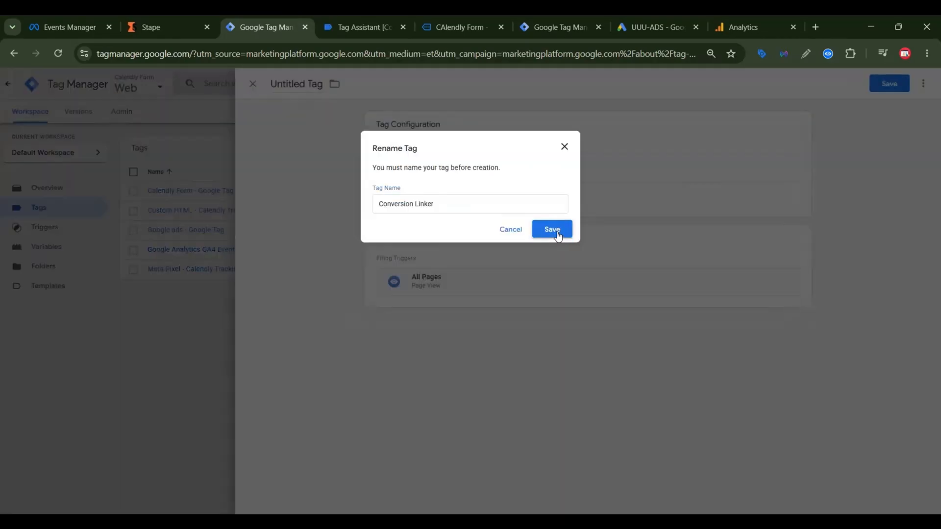
pyautogui.click(552, 229)
# Step: Create a Google Ads Conversion Tracking tag in the web container and paste the copied conversion ID into it
pyautogui.click(779, 149)
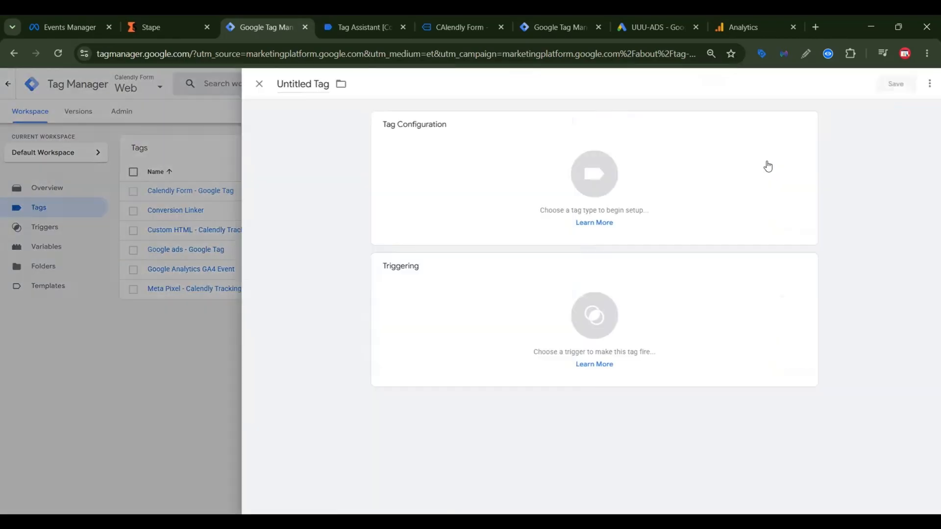
pyautogui.click(741, 171)
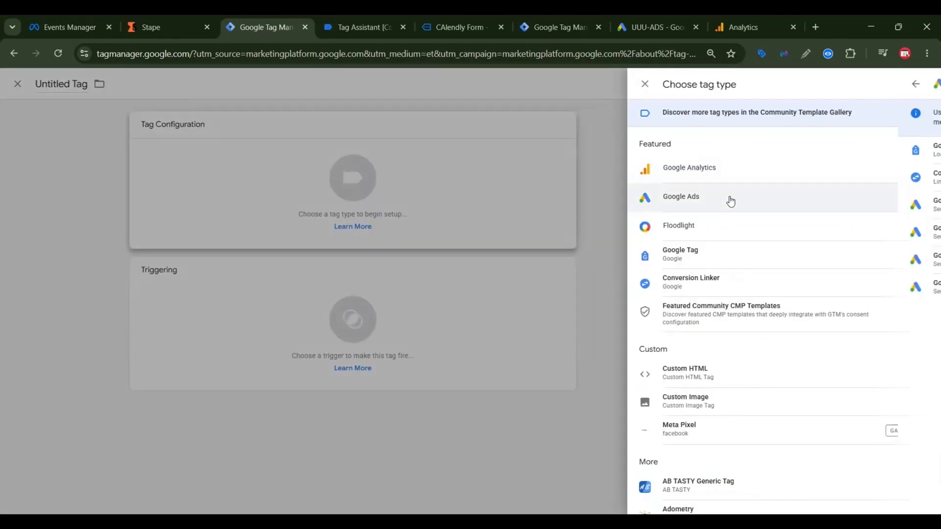
pyautogui.click(731, 201)
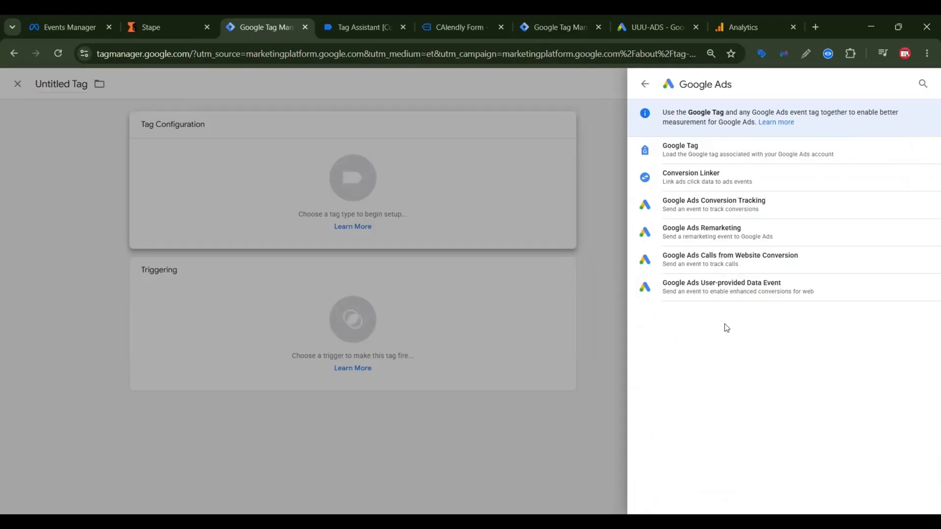
pyautogui.click(753, 208)
pyautogui.click(427, 224)
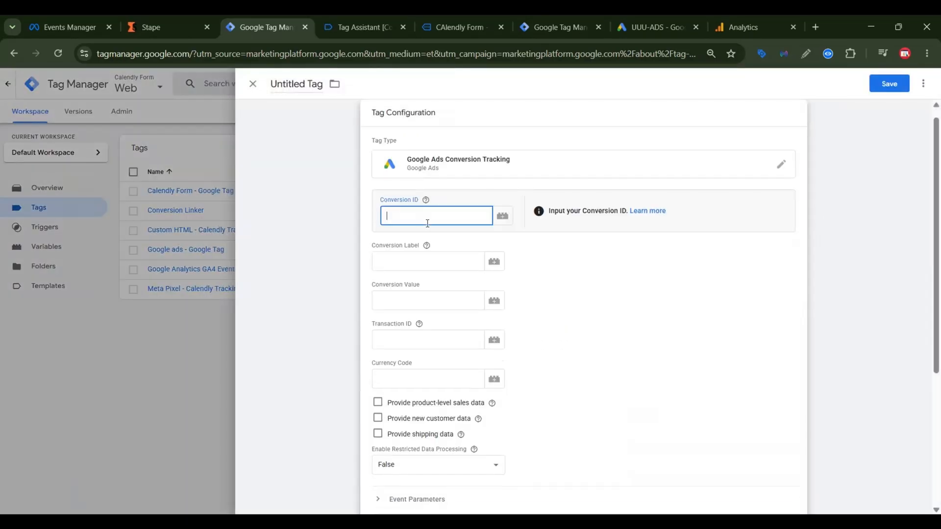
pyautogui.hotkey('ctrl', 'v')
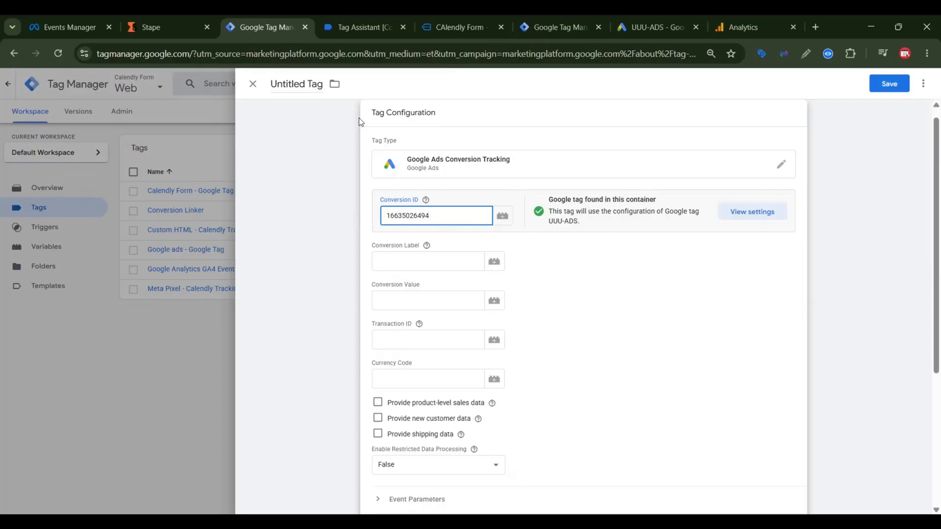
# Step: Copy the conversion label of "Submit lead form - Calendly" from Google Ads into the web tag's Conversion Label
pyautogui.click(669, 25)
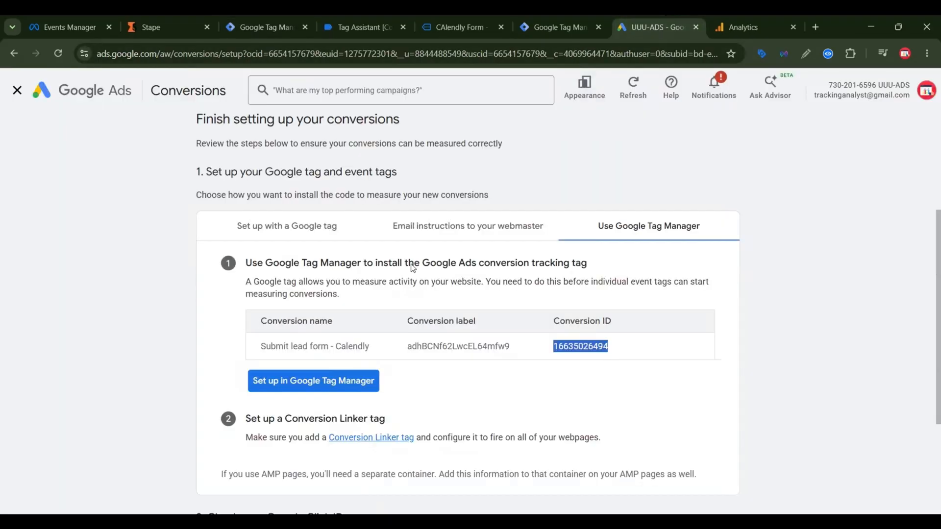
pyautogui.doubleClick(446, 346)
pyautogui.rightClick(462, 356)
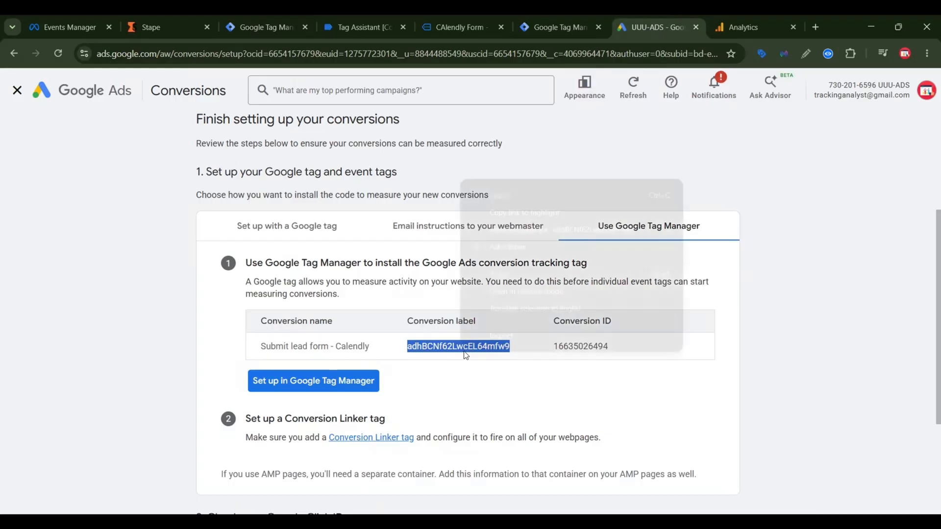
pyautogui.click(502, 198)
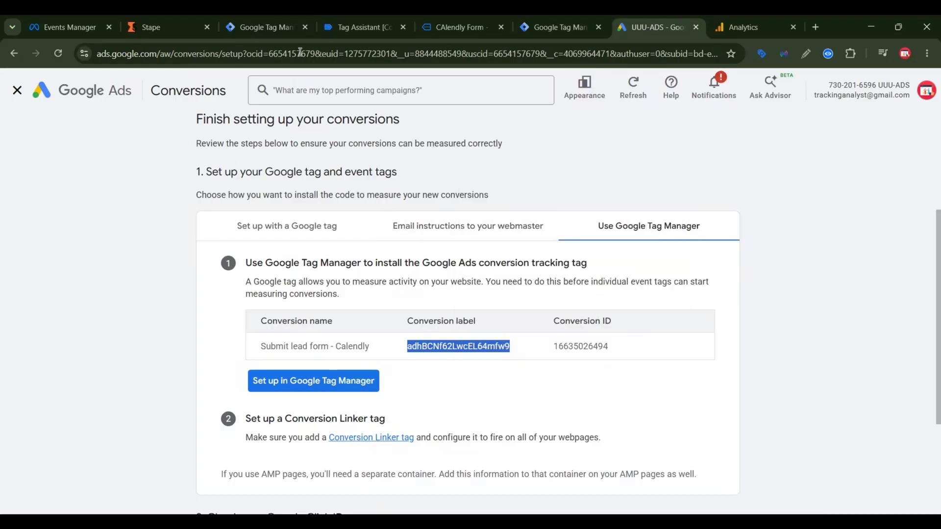
pyautogui.click(294, 25)
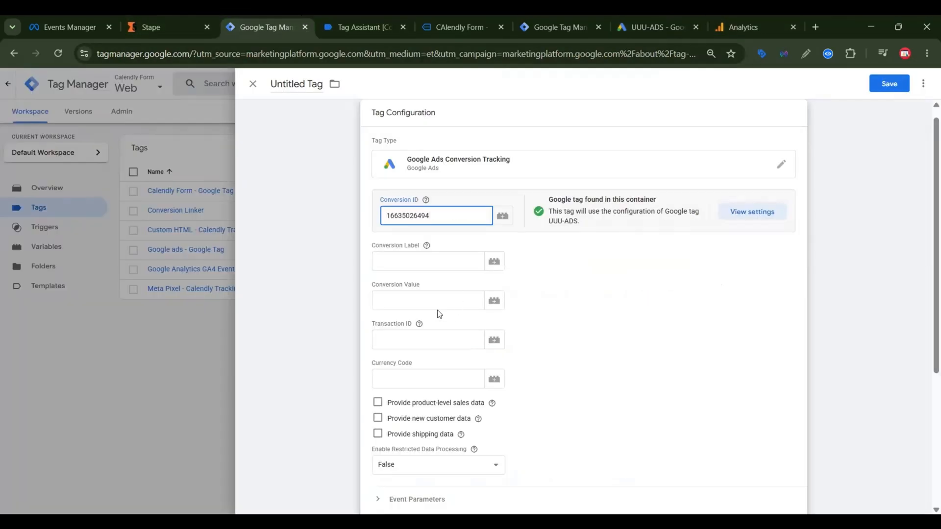
pyautogui.click(415, 261)
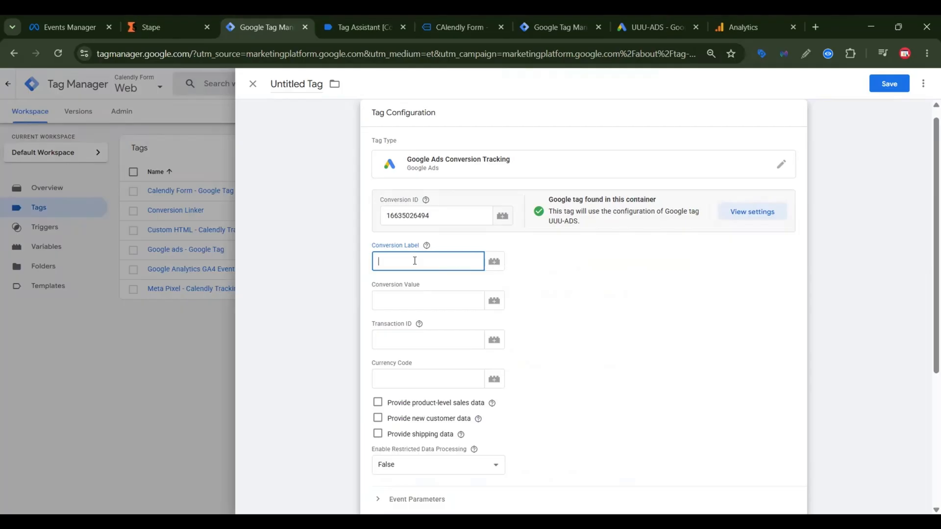
pyautogui.hotkey('ctrl', 'v')
# Step: Assign "Trigger - calendly" as the conversion tag's firing trigger and save the tag as "Google Ads Conversion Tracking"
pyautogui.scroll(-4, 465, 331)
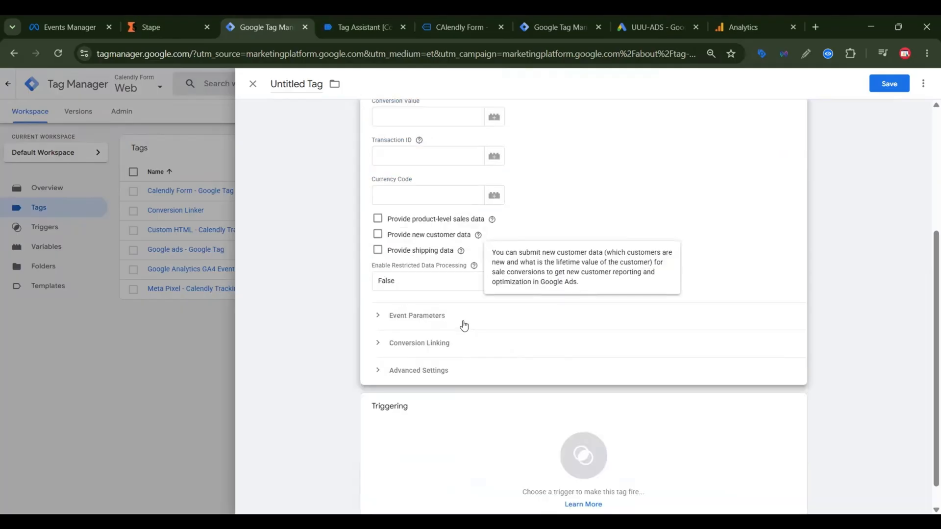
pyautogui.scroll(4, 465, 325)
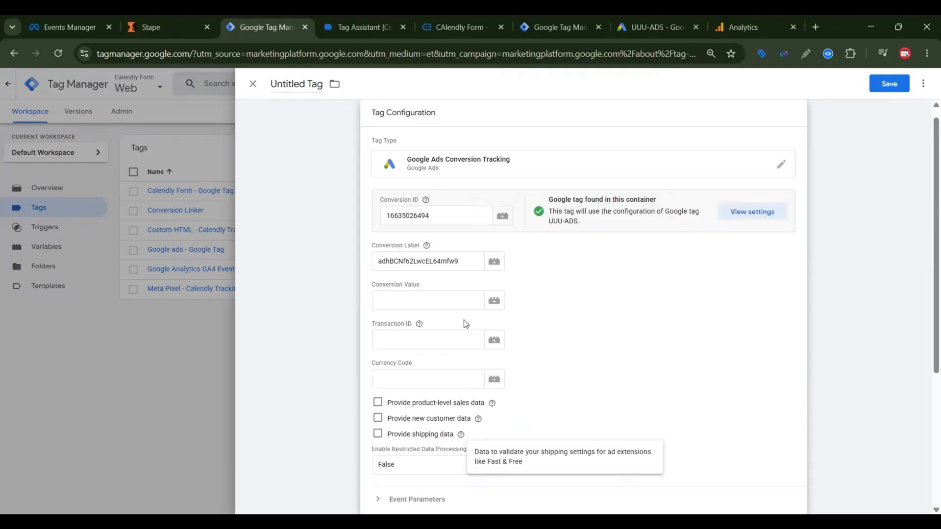
pyautogui.click(396, 381)
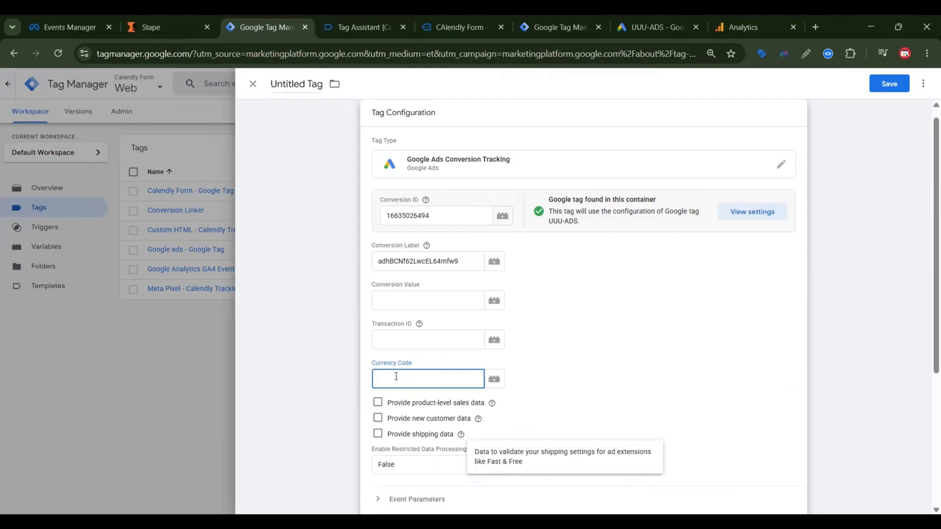
pyautogui.scroll(-4, 491, 330)
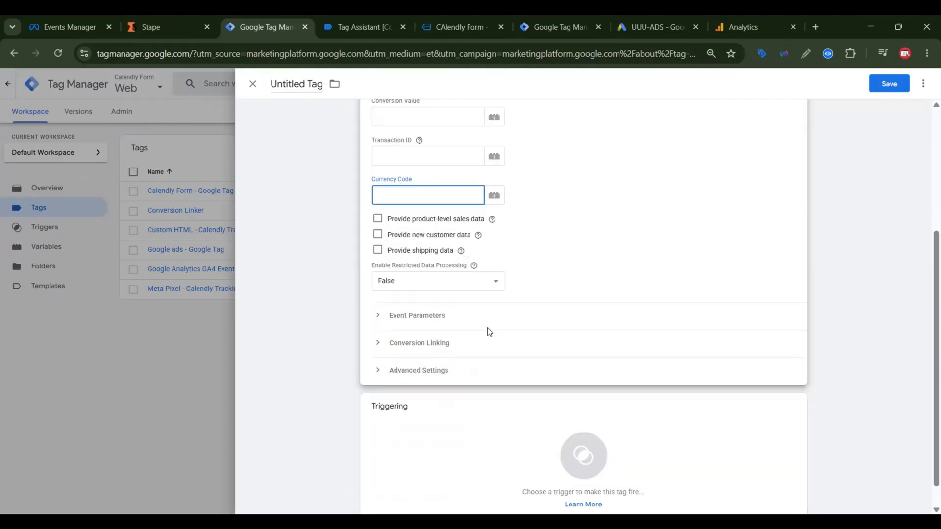
pyautogui.click(582, 424)
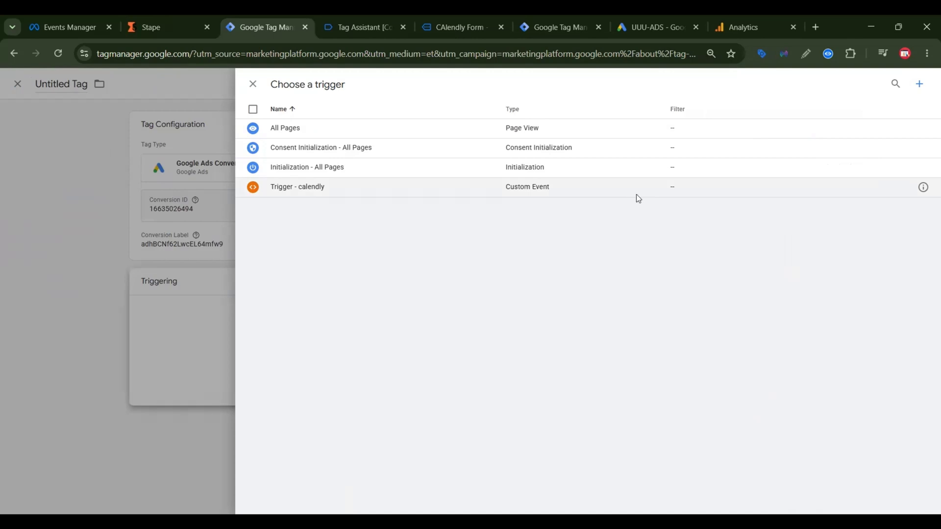
pyautogui.click(636, 194)
pyautogui.click(888, 88)
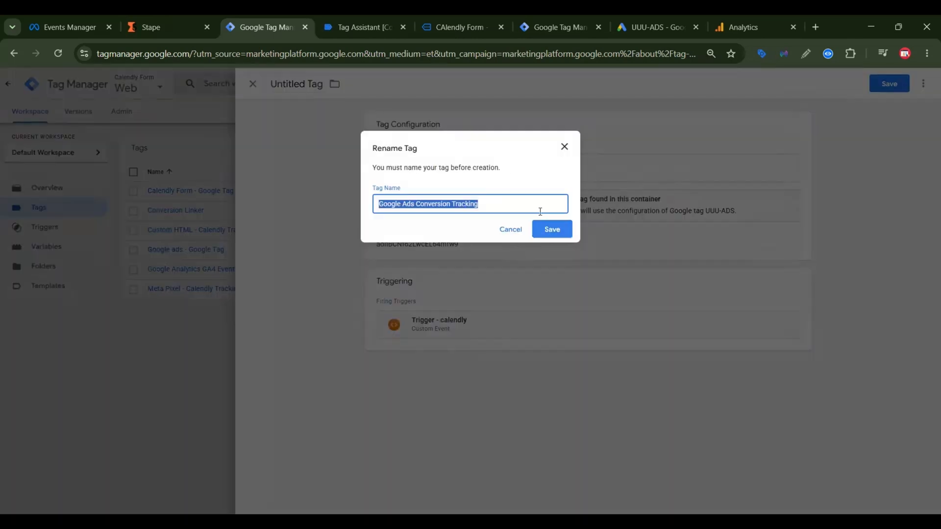
pyautogui.click(549, 227)
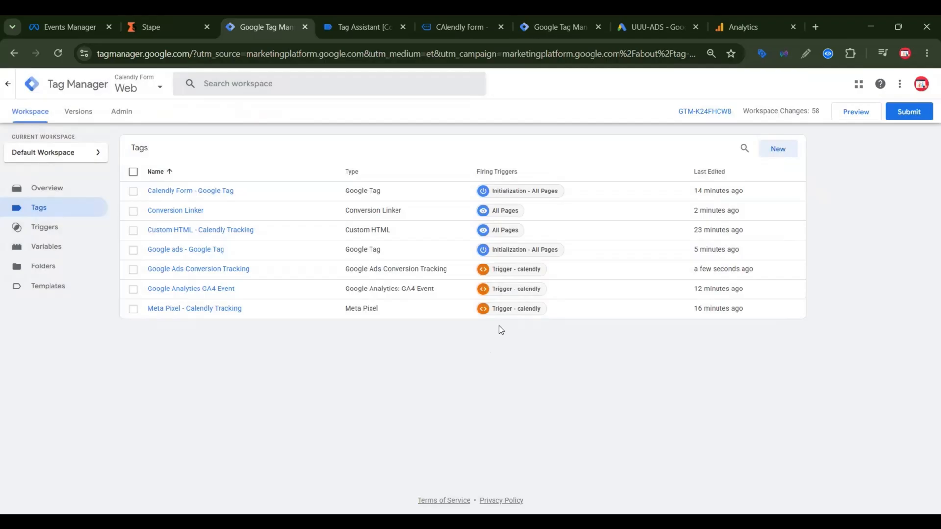
# Step: Switch to the server container and create a Conversion Linker tag firing on All Pages, saved as "Conversion Linker"
pyautogui.click(549, 27)
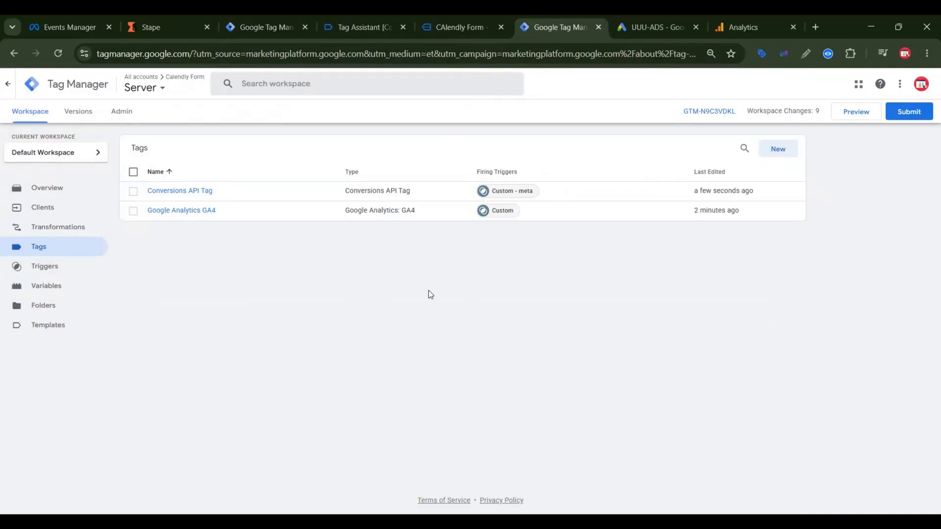
pyautogui.click(779, 155)
pyautogui.click(765, 190)
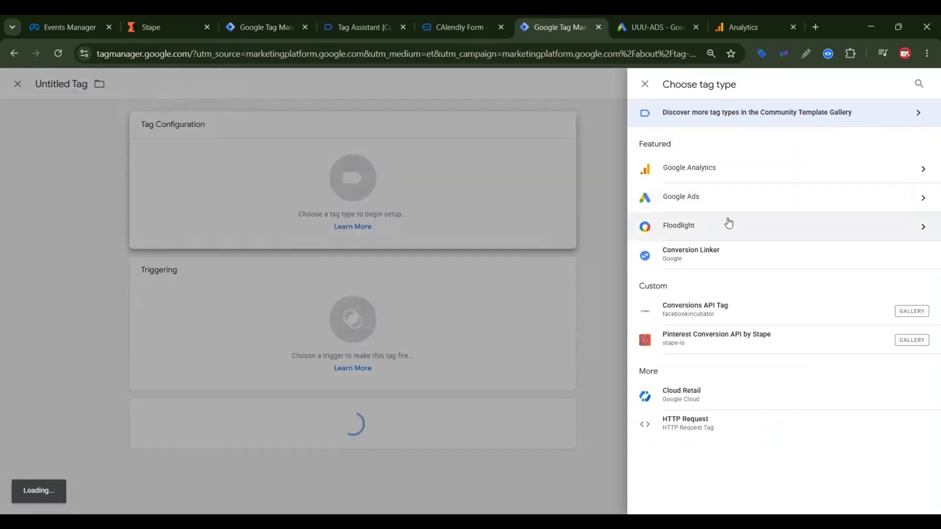
pyautogui.click(733, 199)
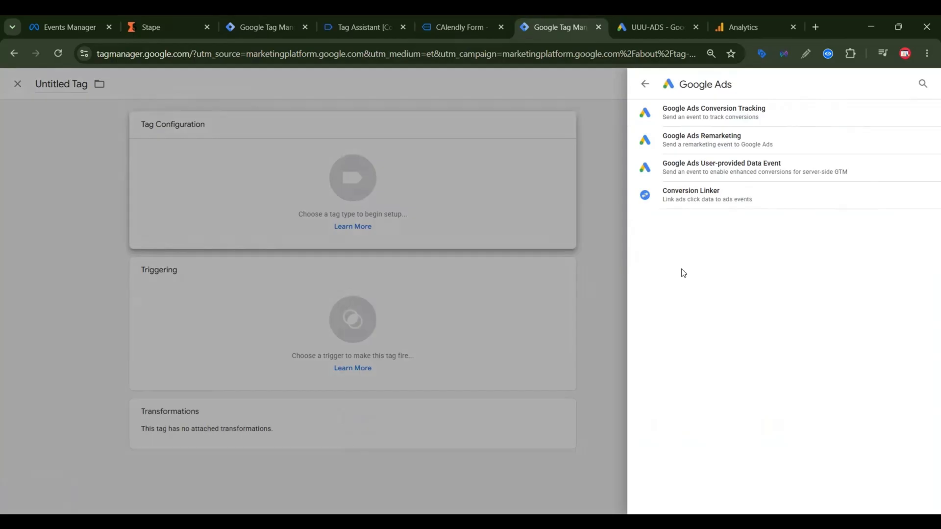
pyautogui.click(733, 201)
pyautogui.click(686, 350)
pyautogui.click(440, 130)
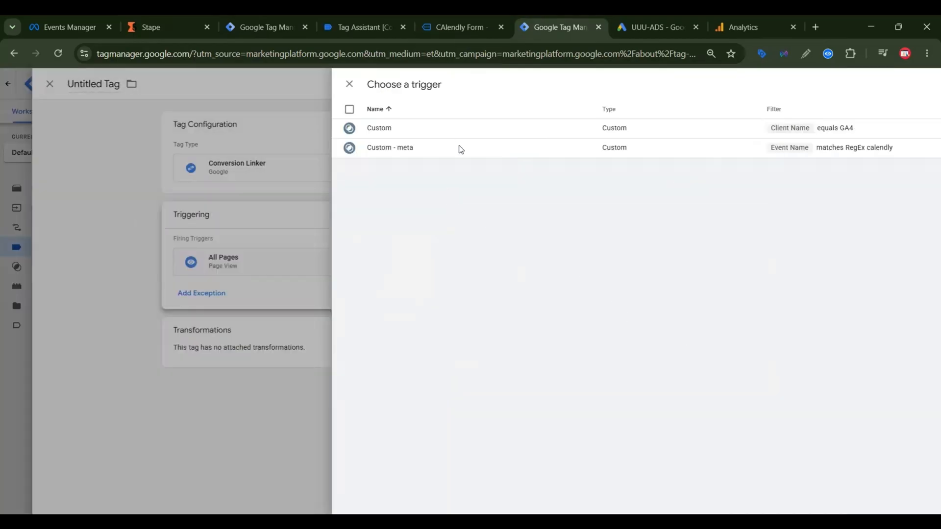
pyautogui.click(880, 89)
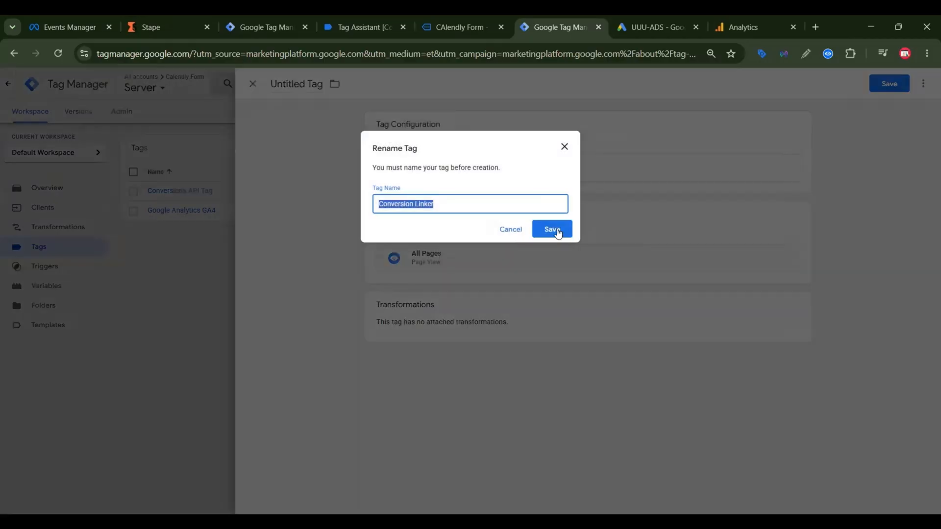
pyautogui.click(548, 227)
# Step: Create a Google Ads Conversion Tracking tag in the server container
pyautogui.click(781, 155)
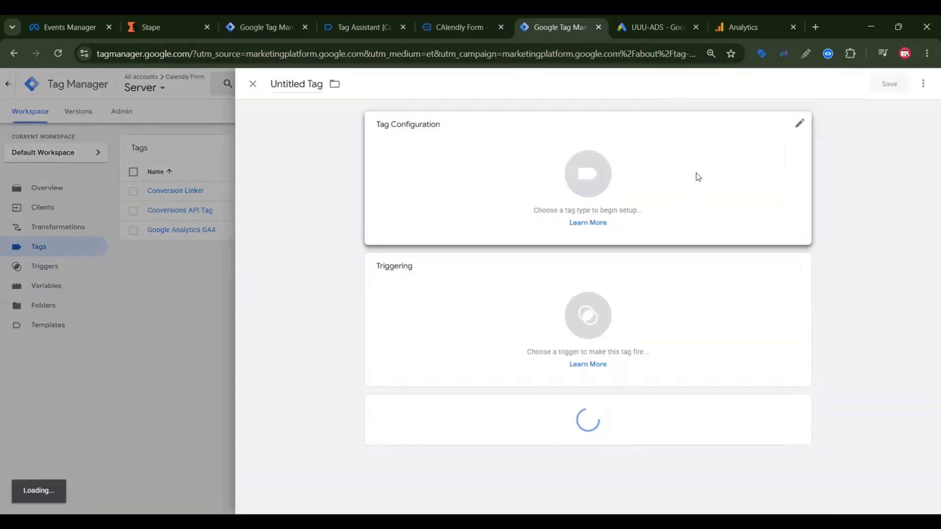
pyautogui.click(696, 176)
pyautogui.click(704, 201)
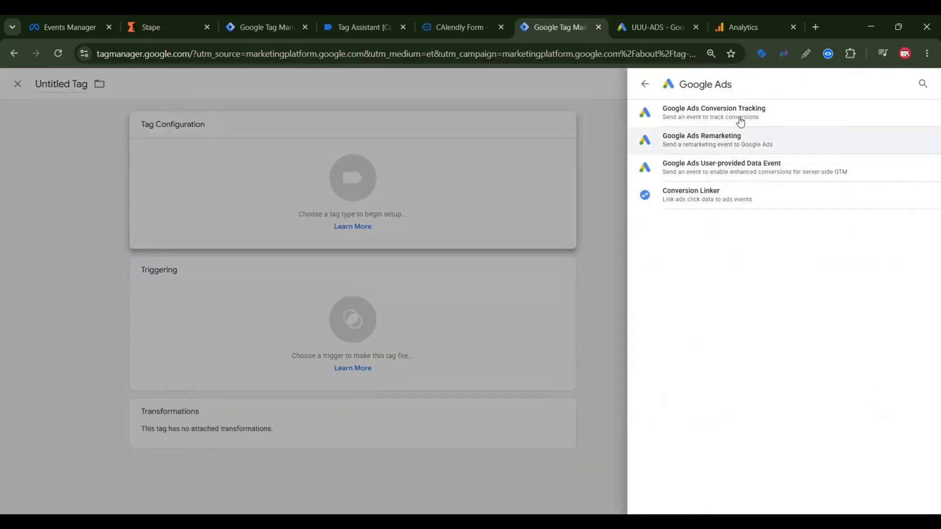
pyautogui.click(741, 114)
pyautogui.click(435, 228)
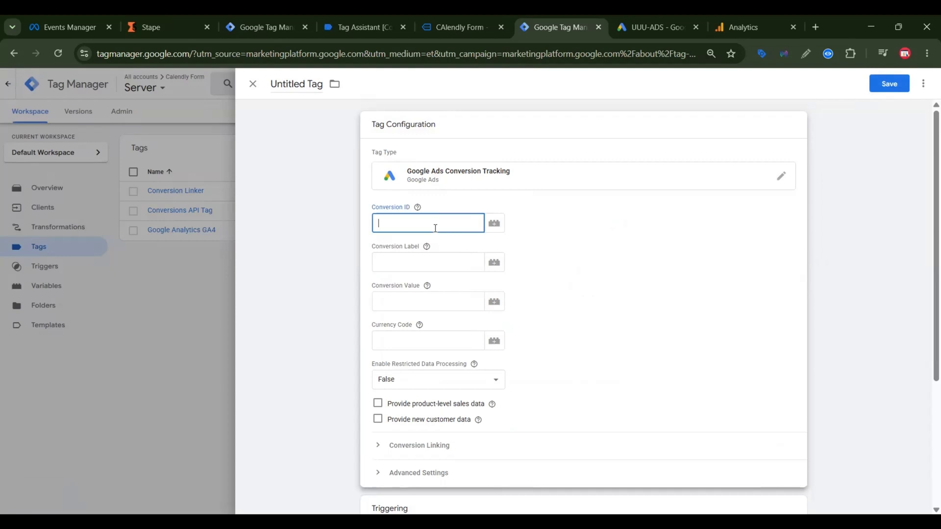
# Step: Copy the conversion ID of "Submit lead form - Calendly" from Google Ads into the server tag's Conversion ID
pyautogui.click(656, 27)
pyautogui.click(598, 343)
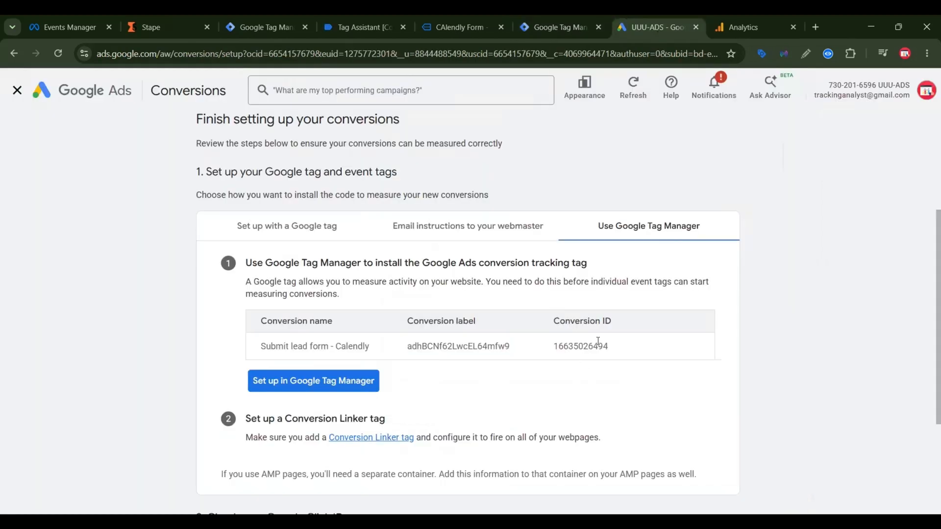
pyautogui.doubleClick(598, 343)
pyautogui.rightClick(598, 343)
pyautogui.click(623, 355)
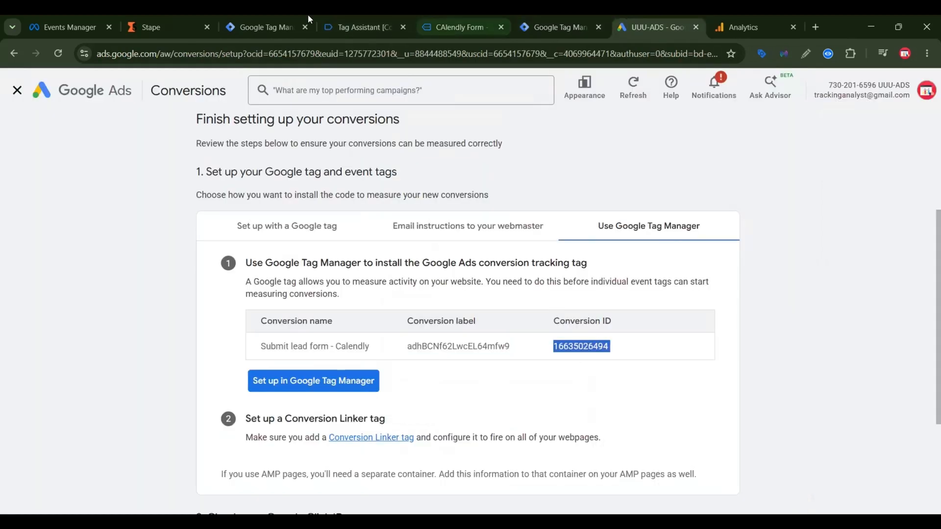
pyautogui.click(287, 15)
pyautogui.click(559, 27)
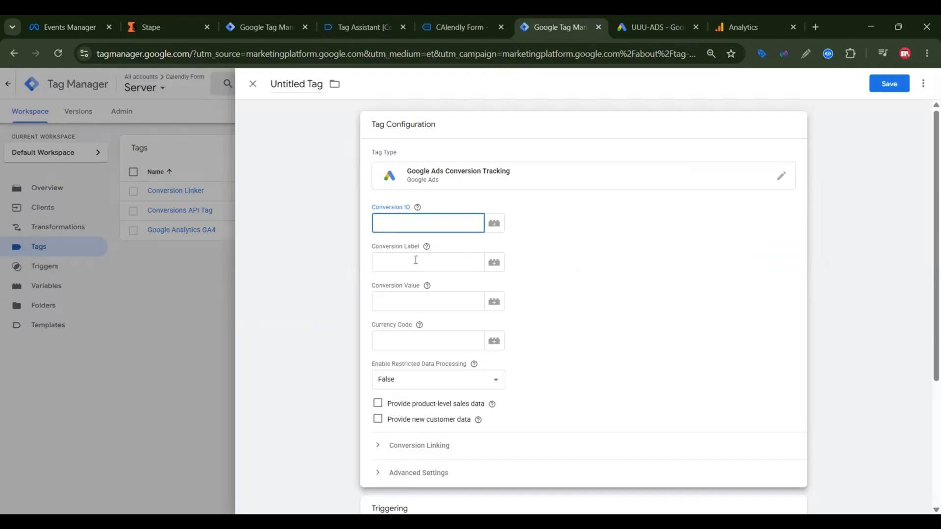
pyautogui.hotkey('ctrl', 'v')
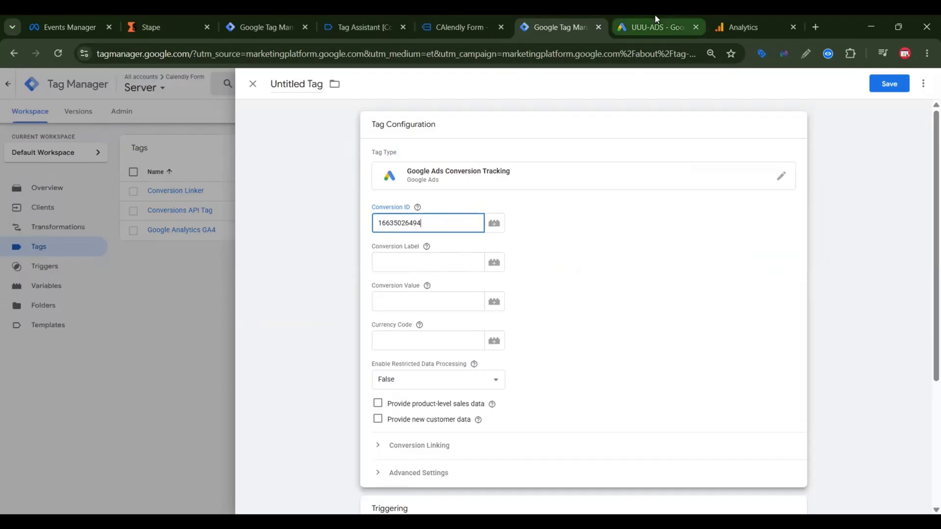
# Step: Copy the conversion label of "Submit lead form - Calendly" from Google Ads into the server tag's Conversion Label
pyautogui.click(656, 25)
pyautogui.doubleClick(469, 349)
pyautogui.rightClick(470, 347)
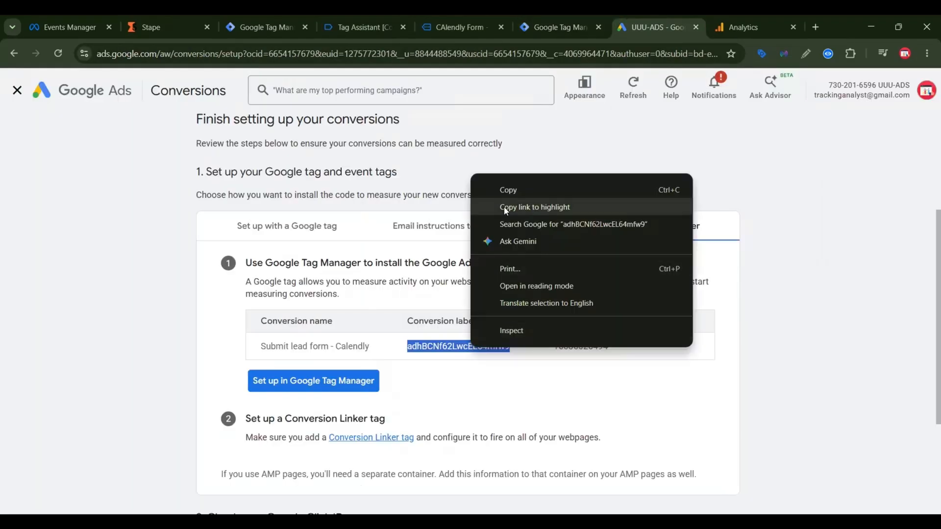
pyautogui.click(510, 192)
pyautogui.click(553, 21)
pyautogui.click(419, 261)
pyautogui.hotkey('ctrl', 'v')
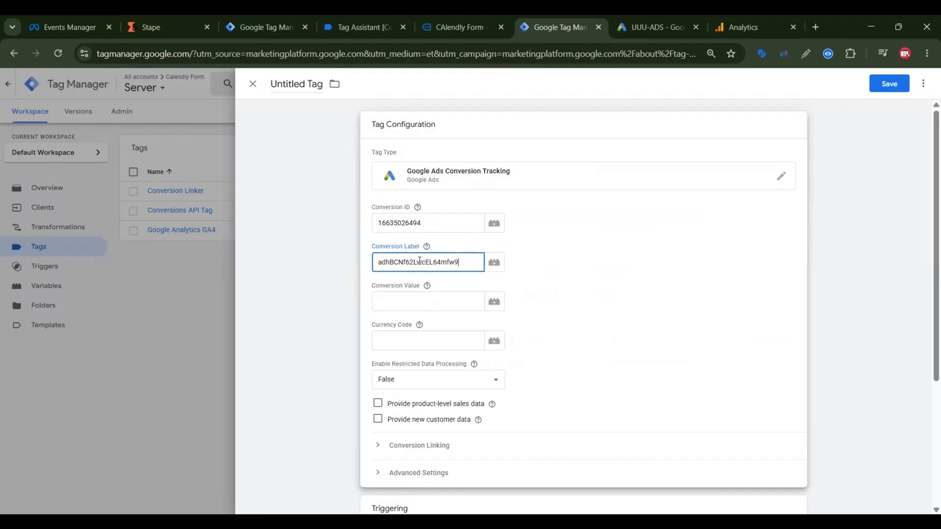
pyautogui.click(429, 279)
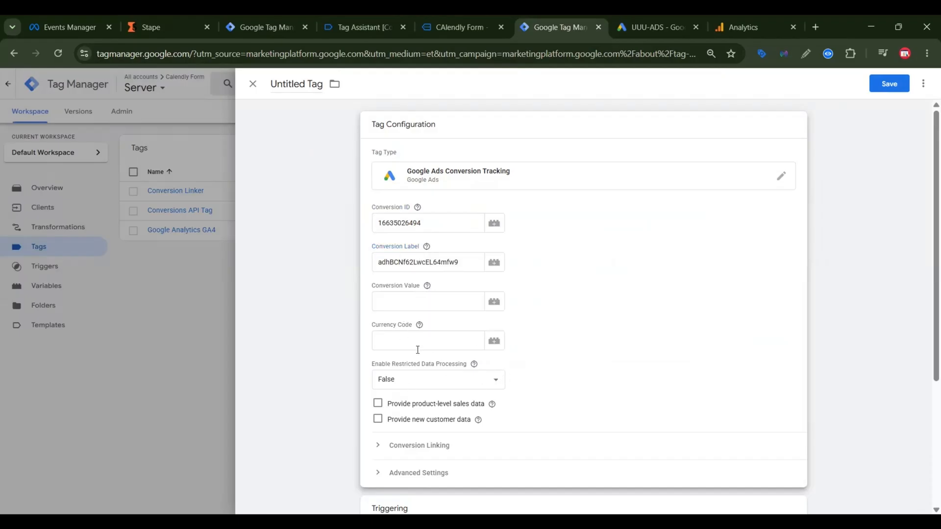
# Step: Assign "Custom - meta" as the server tag's firing trigger and save the tag as "Google Ads Conversion Tracking"
pyautogui.scroll(-3, 540, 370)
pyautogui.click(596, 409)
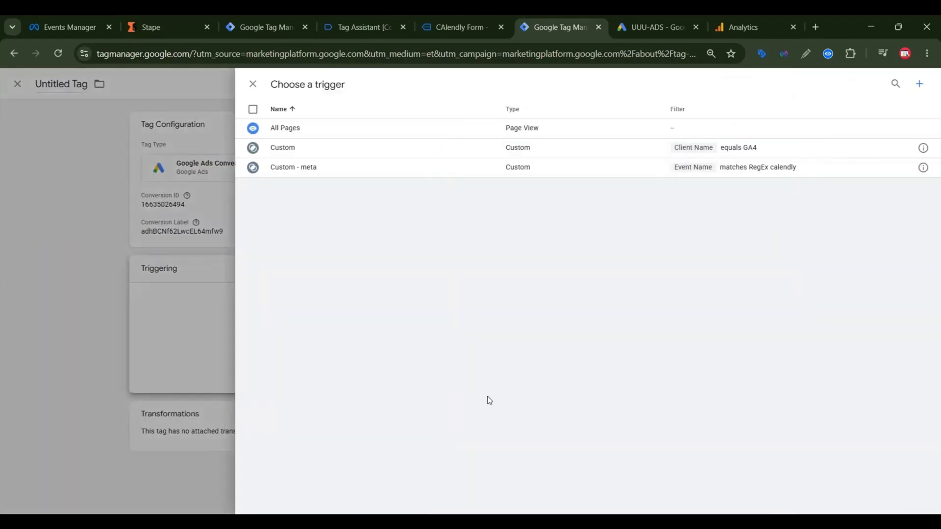
pyautogui.click(800, 174)
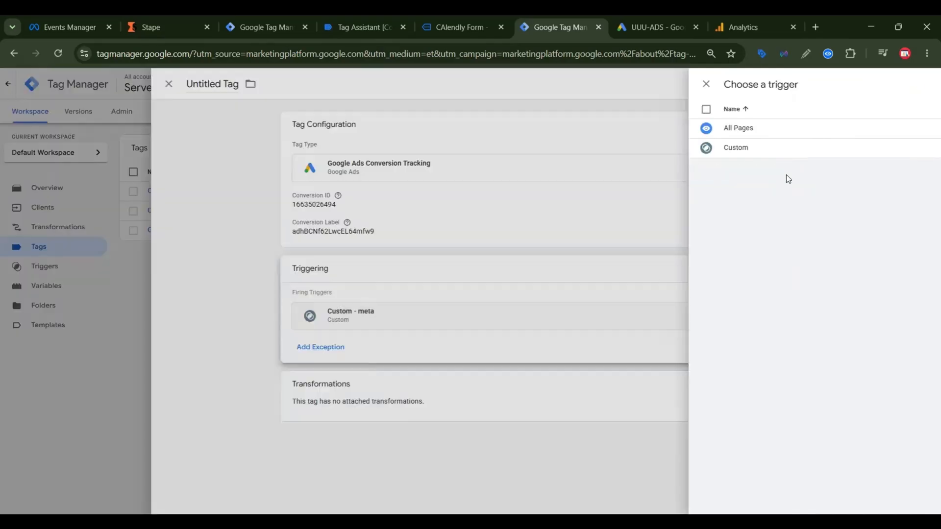
pyautogui.click(888, 85)
pyautogui.click(559, 233)
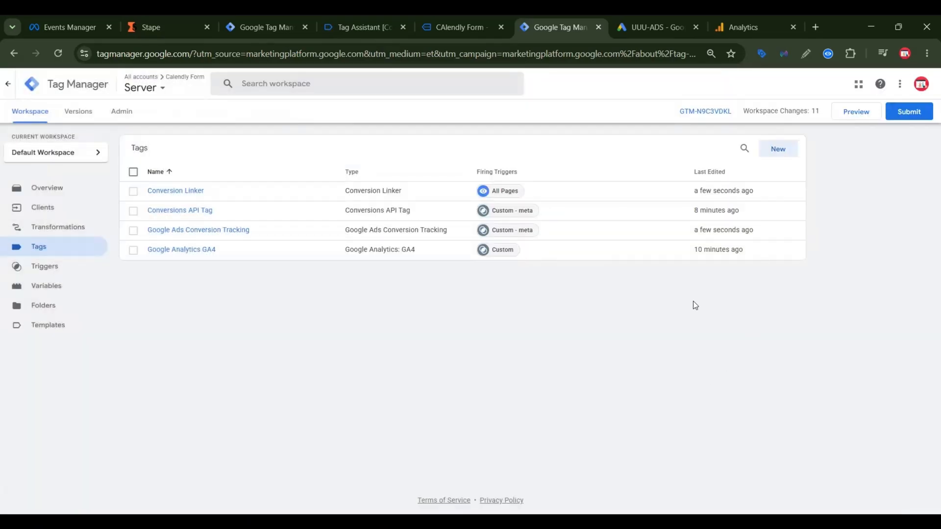
# Step: Start preview mode for the web container on the Calendly form page and for the server container
pyautogui.click(265, 19)
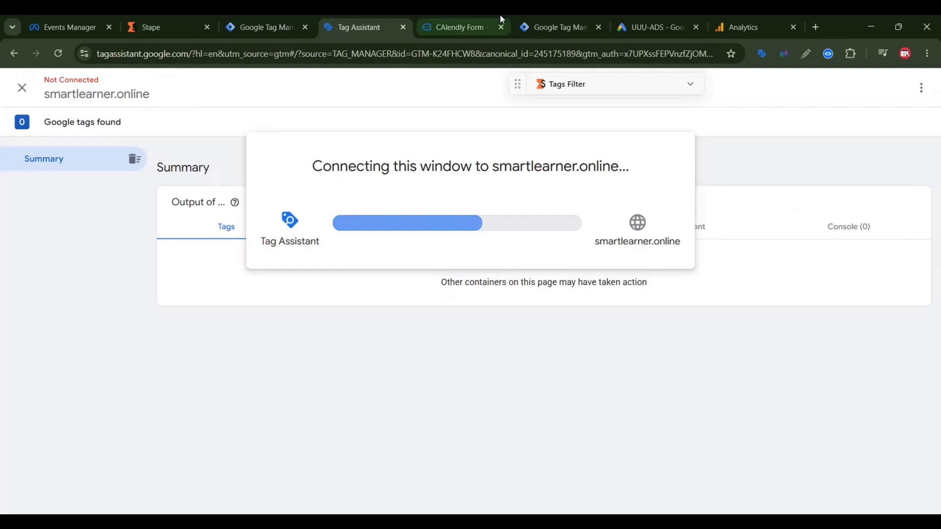
pyautogui.click(547, 21)
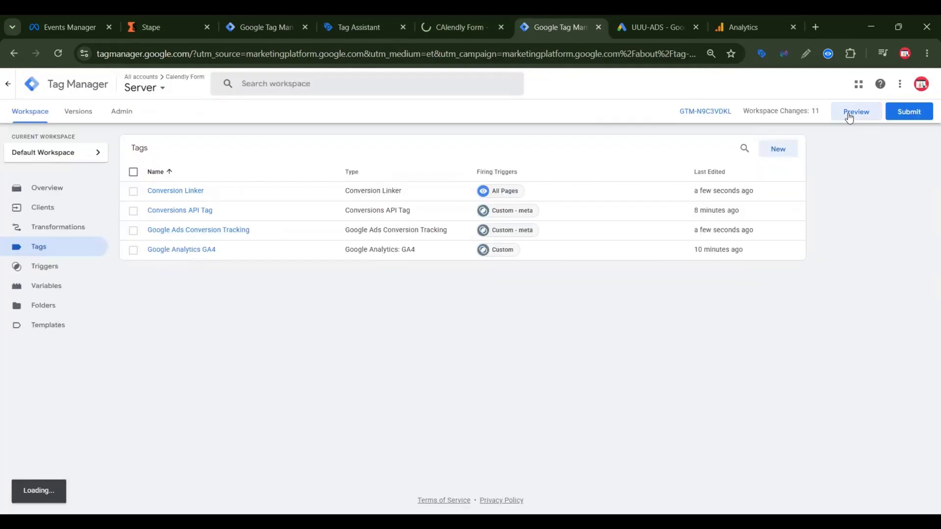
pyautogui.click(849, 116)
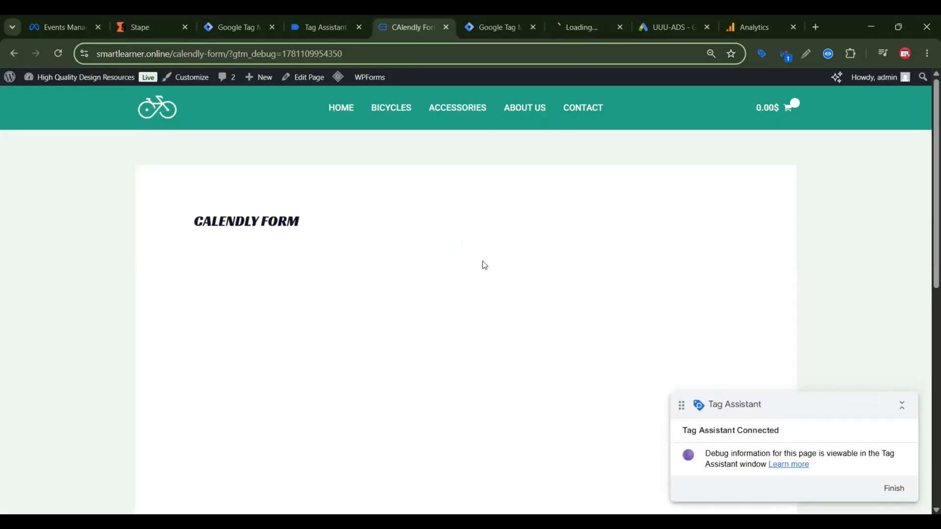
# Step: Book a test Calendly meeting for June 26 at 2:00am with the invitee's name and email and the note "Hi"
pyautogui.scroll(-5, 480, 265)
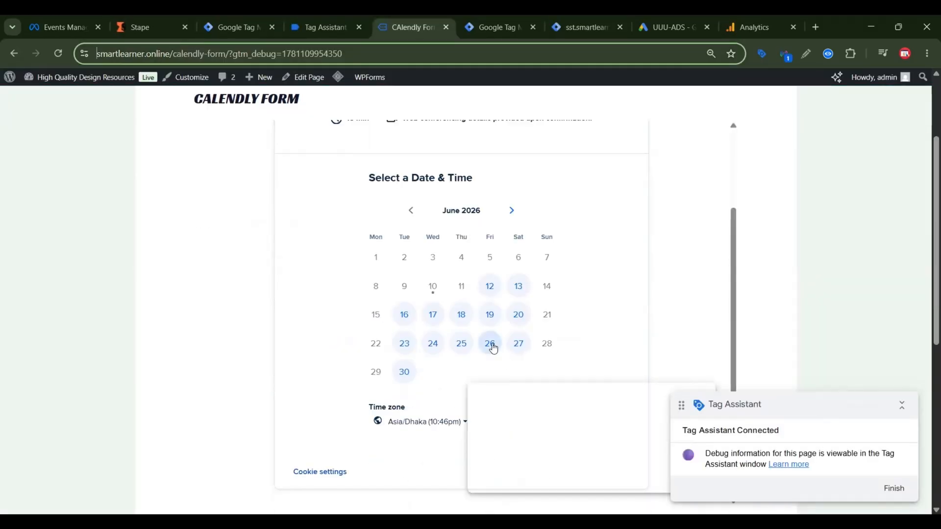
pyautogui.click(491, 342)
pyautogui.click(572, 319)
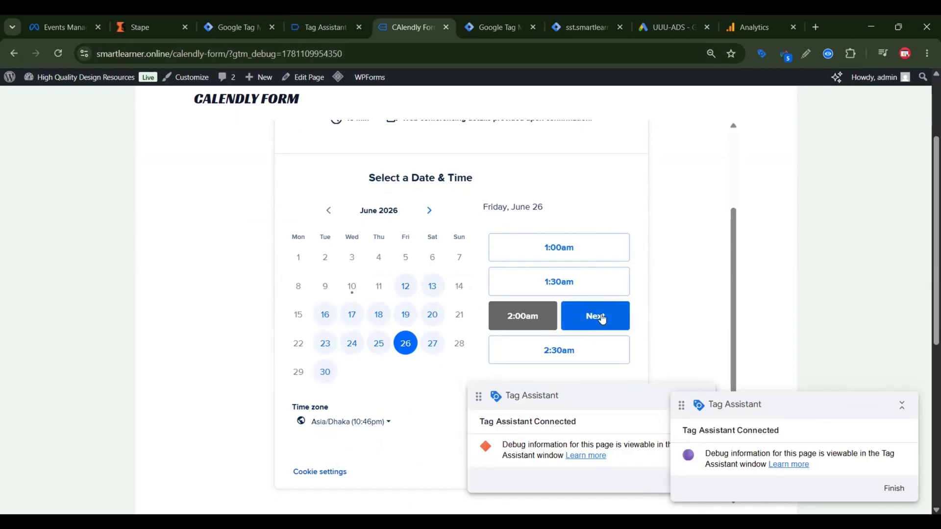
pyautogui.click(595, 318)
pyautogui.click(447, 311)
pyautogui.click(411, 366)
pyautogui.write('Hi')
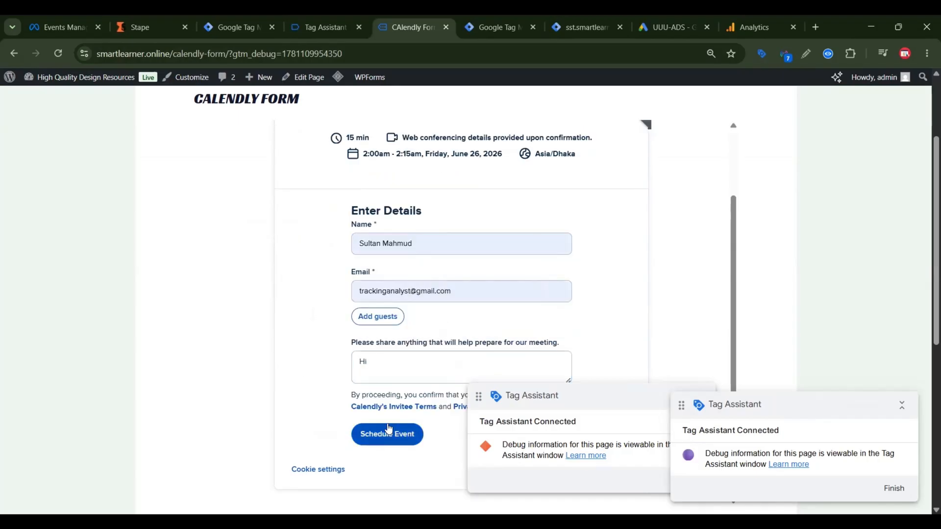
pyautogui.click(388, 431)
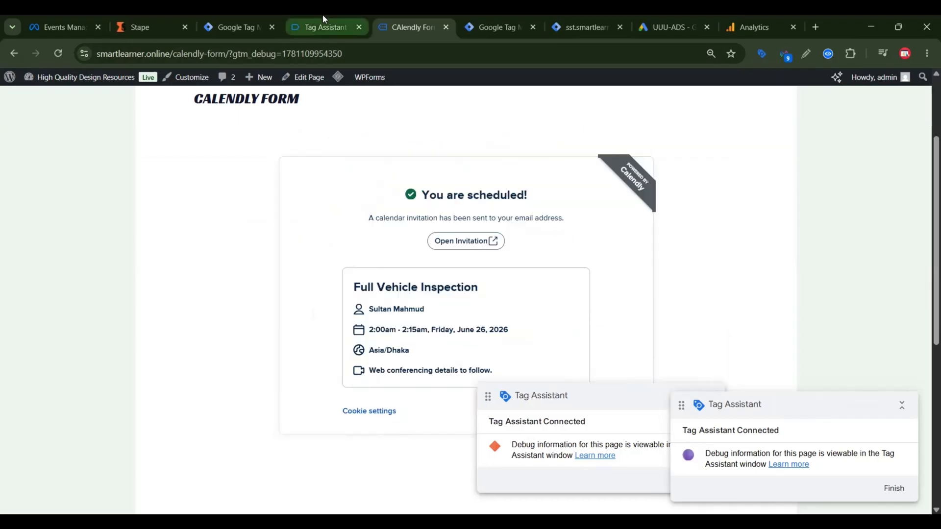
# Step: Review the web container's fired tags in the Tag Assistant summary
pyautogui.click(324, 26)
pyautogui.click(452, 304)
pyautogui.scroll(-1, 238, 386)
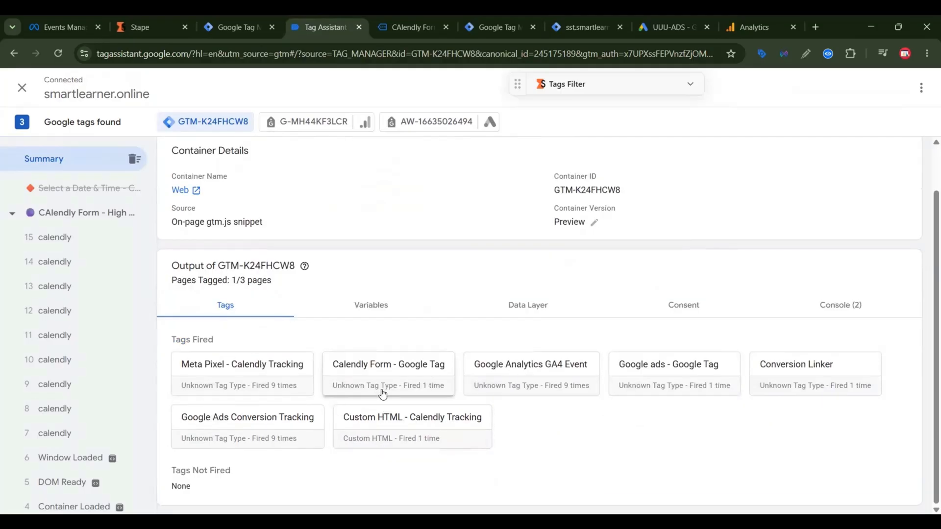
# Step: Switch to Google Analytics, open DebugView and inspect the parameters of the latest calendly_event_scheduled event
pyautogui.click(748, 30)
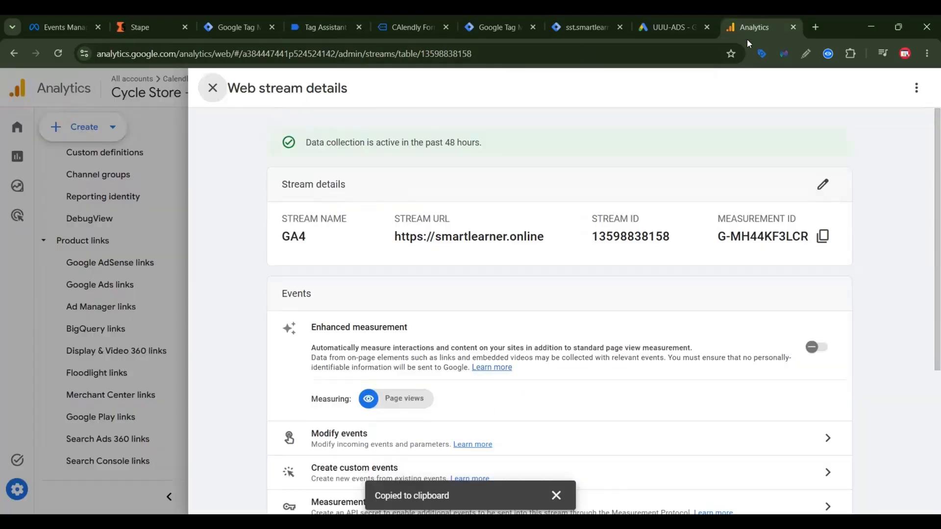
pyautogui.click(212, 95)
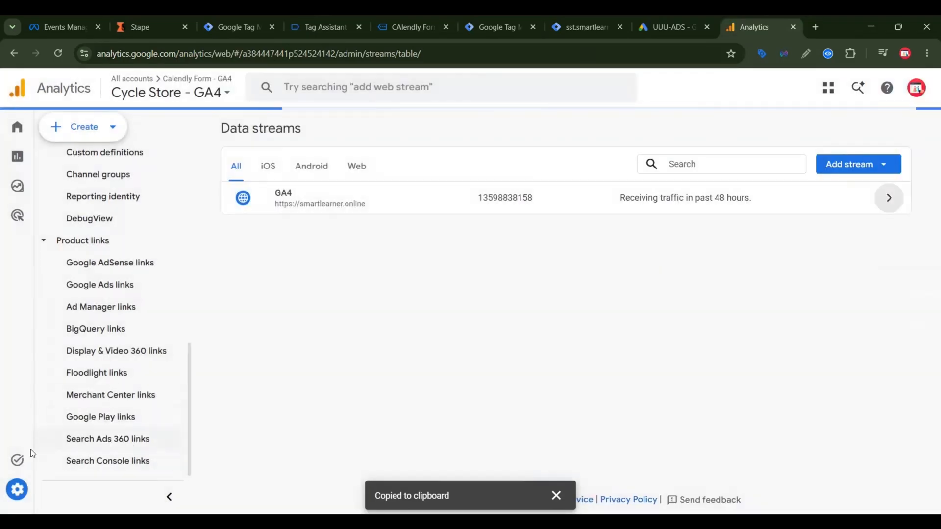
pyautogui.moveTo(30, 449)
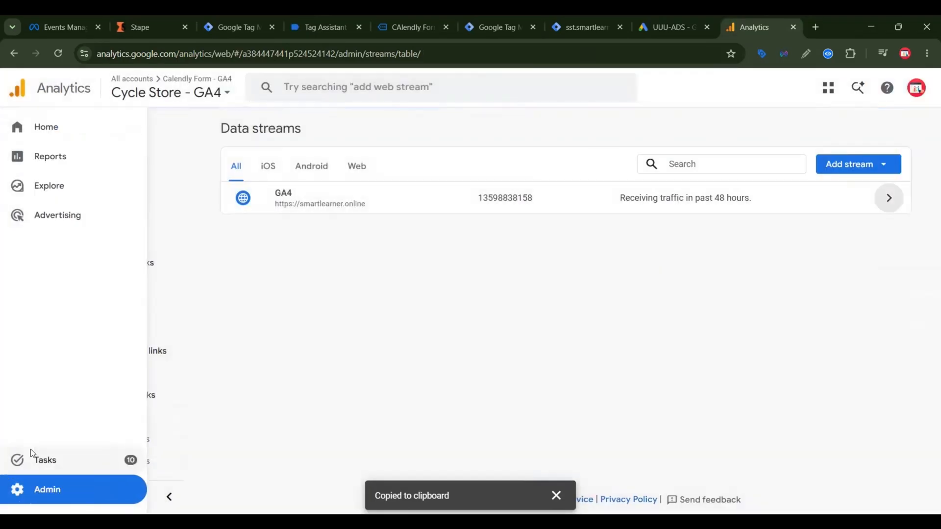
pyautogui.click(94, 492)
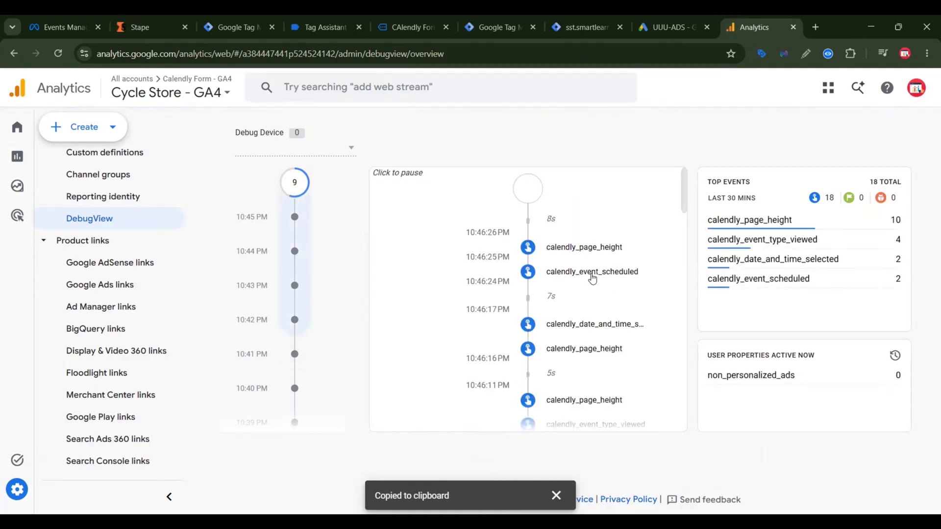
pyautogui.click(588, 275)
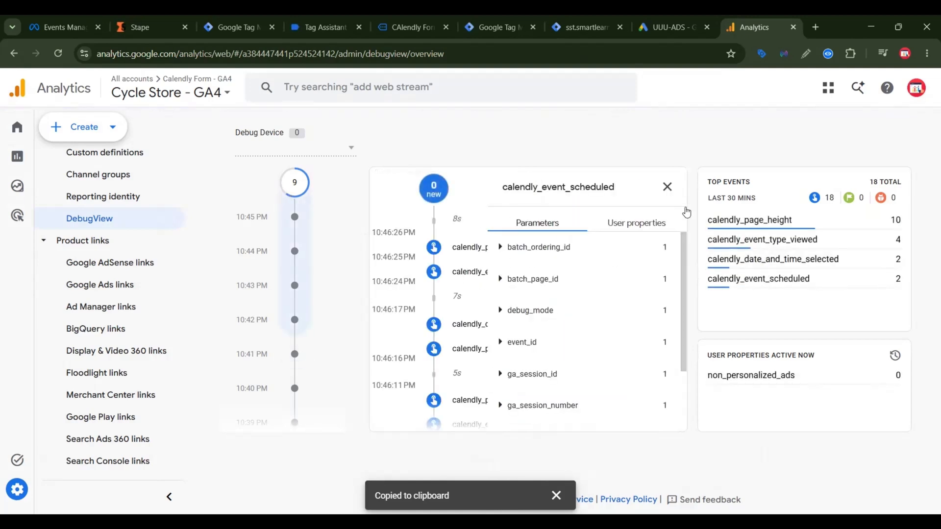
# Step: Switch to Google Ads and finish the setup of the "Submit lead form - Calendly" conversion
pyautogui.click(689, 14)
pyautogui.scroll(-3, 384, 321)
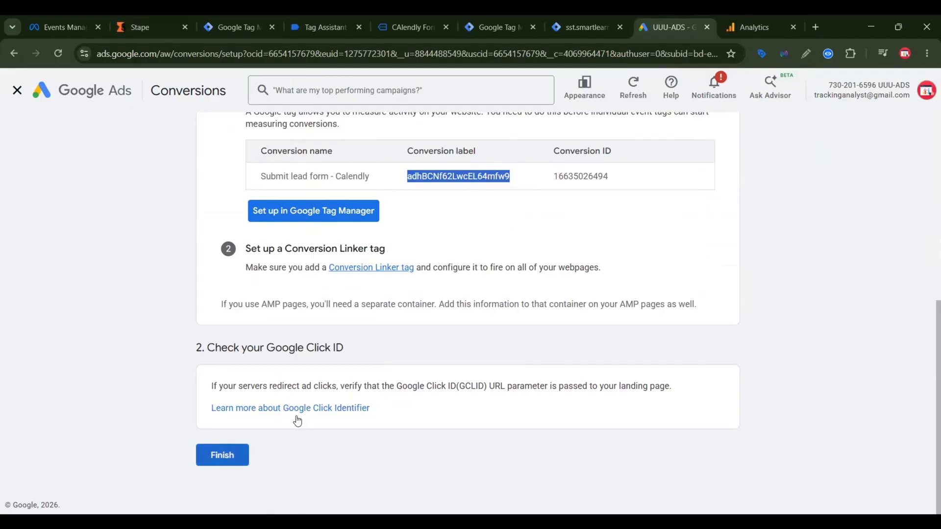
pyautogui.click(230, 456)
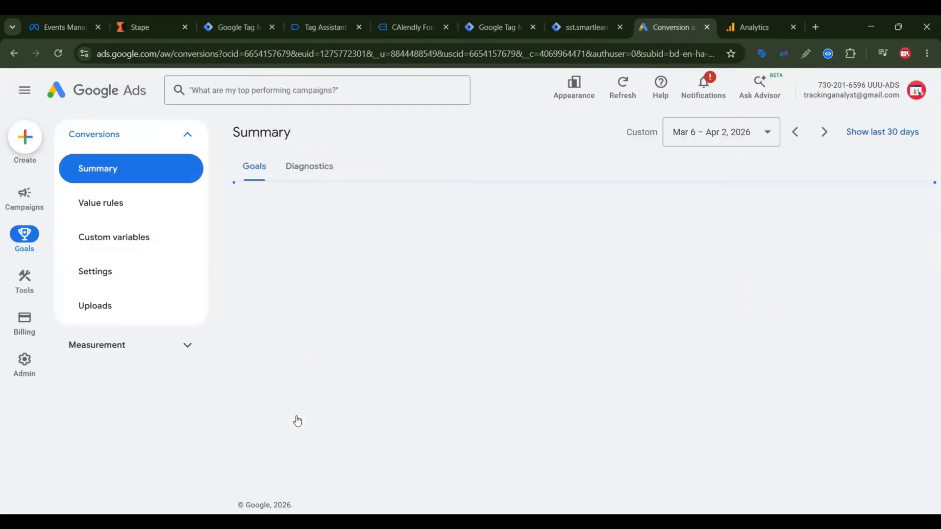
# Step: Expand the "Submit lead form" goal and check the status details of its Calendly conversion action
pyautogui.scroll(-5, 595, 310)
pyautogui.scroll(-3, 601, 311)
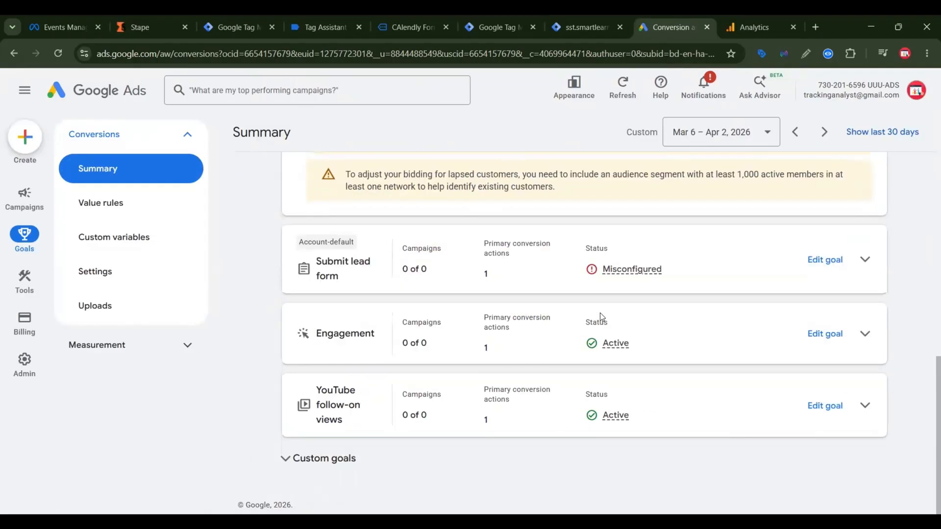
pyautogui.click(632, 272)
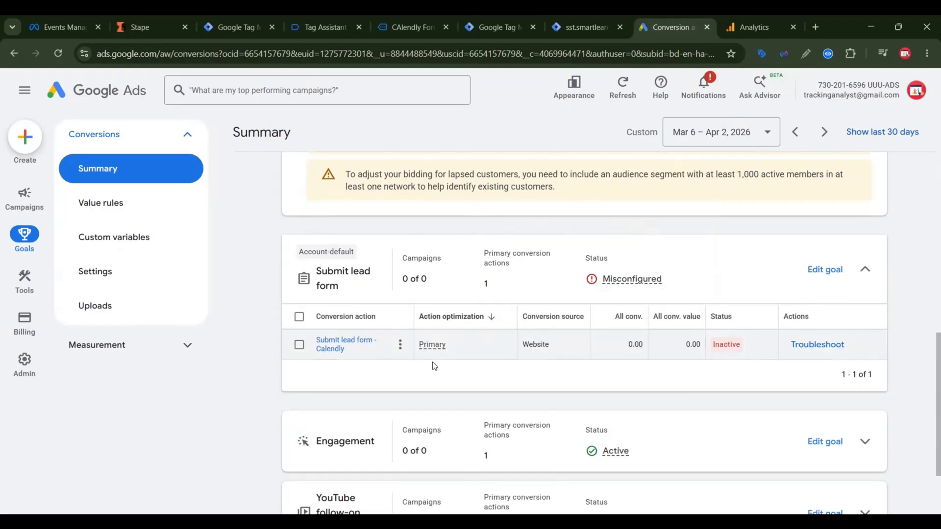
pyautogui.moveTo(733, 354)
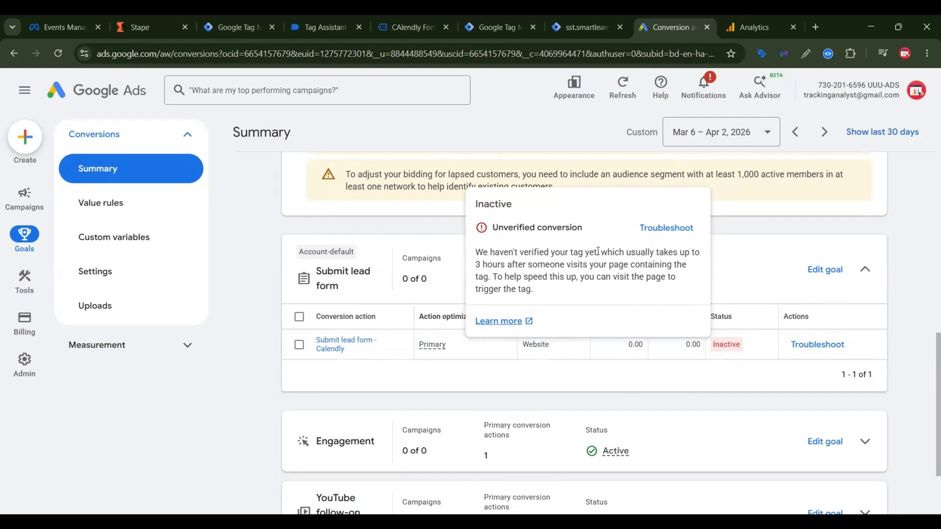
# Step: Switch to Meta Events Manager and review the browser and server Calendly events received for the Calendly Form Tracking dataset
pyautogui.click(53, 16)
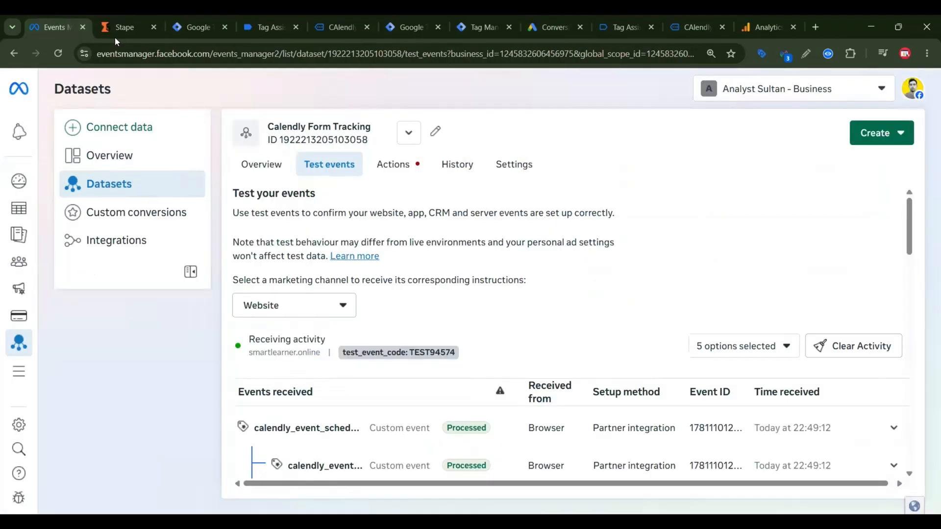
pyautogui.scroll(-2, 524, 300)
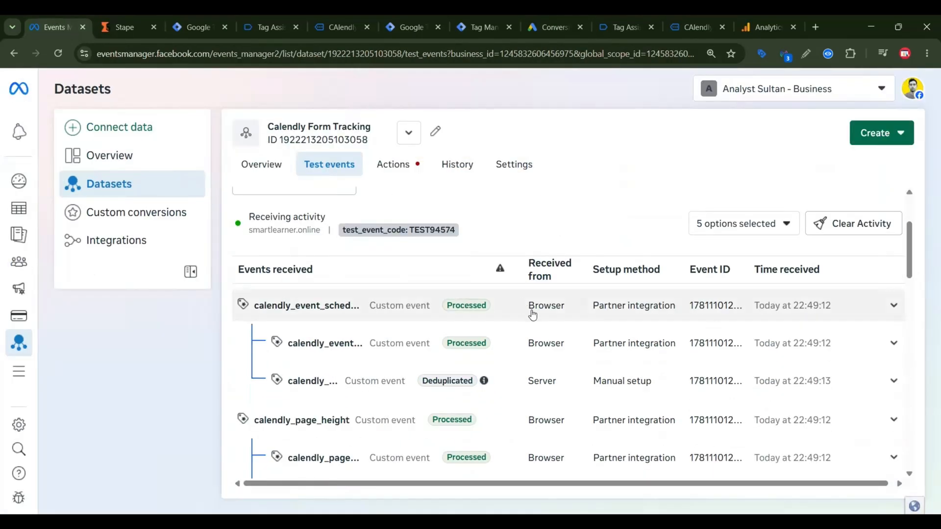
pyautogui.scroll(-1, 539, 333)
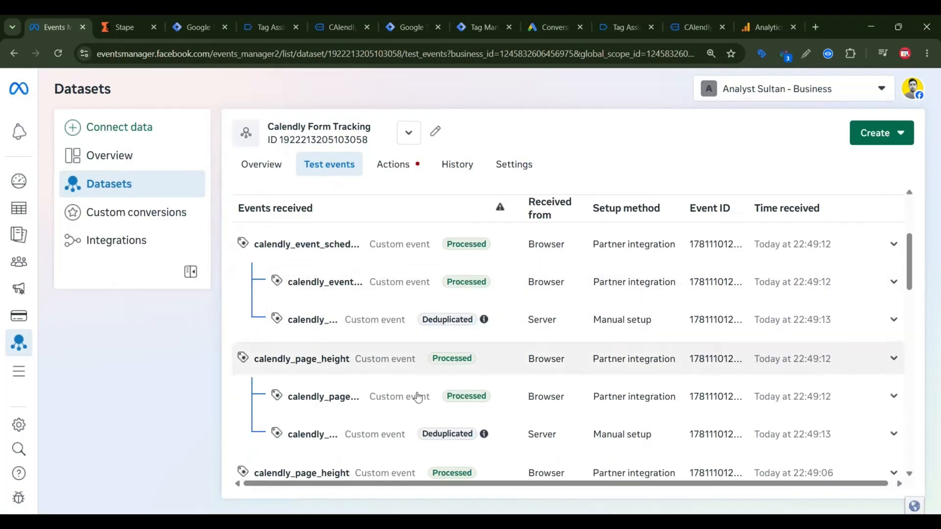